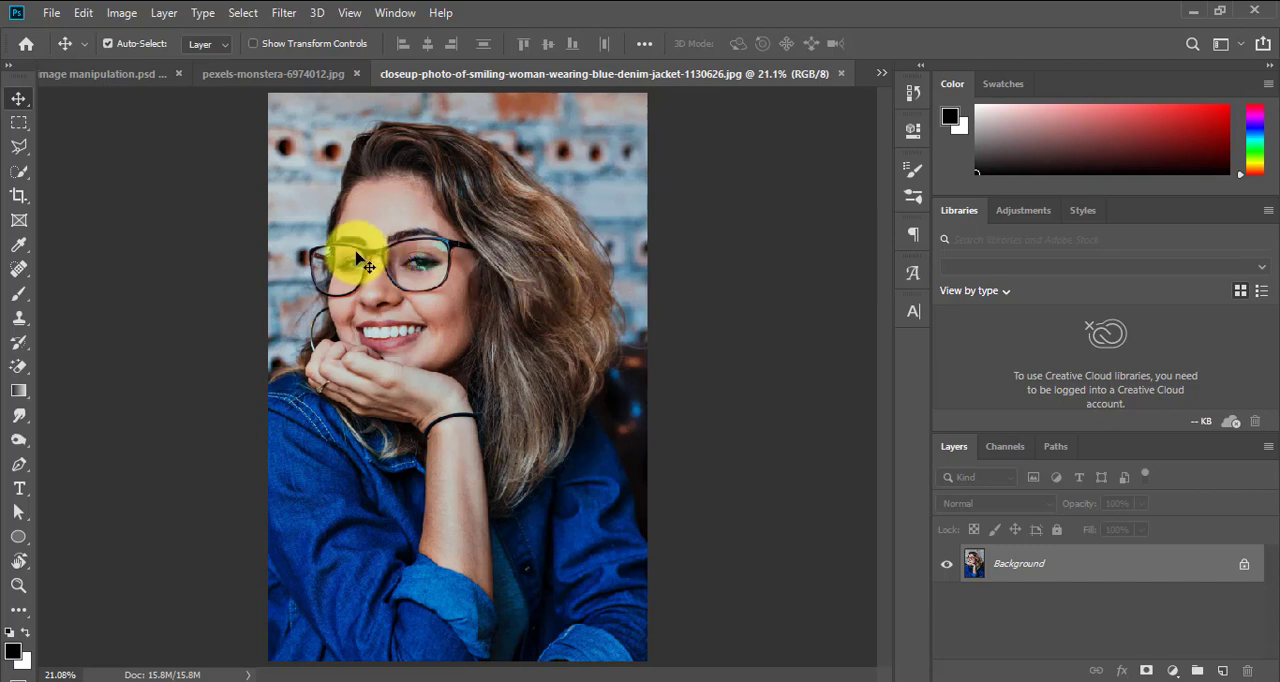
Try selecting the woman with the automatic Subject selection, and clear that selection
left_click(243, 13)
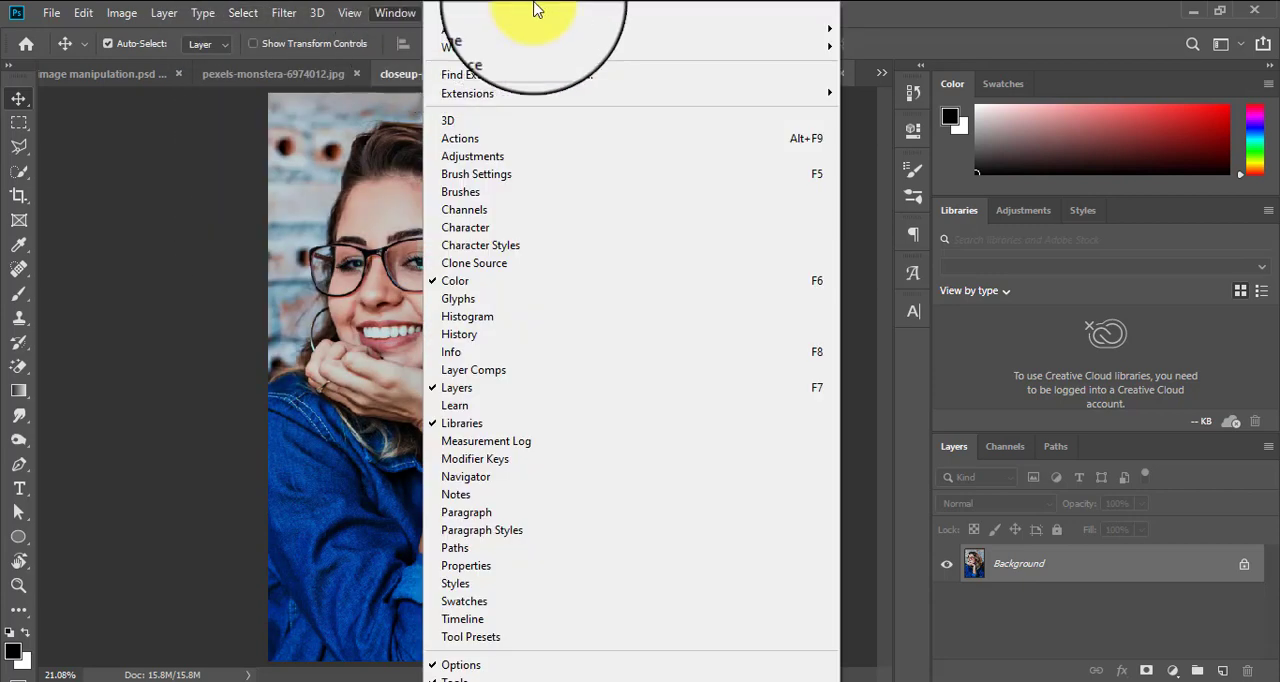
mouse_move(277, 11)
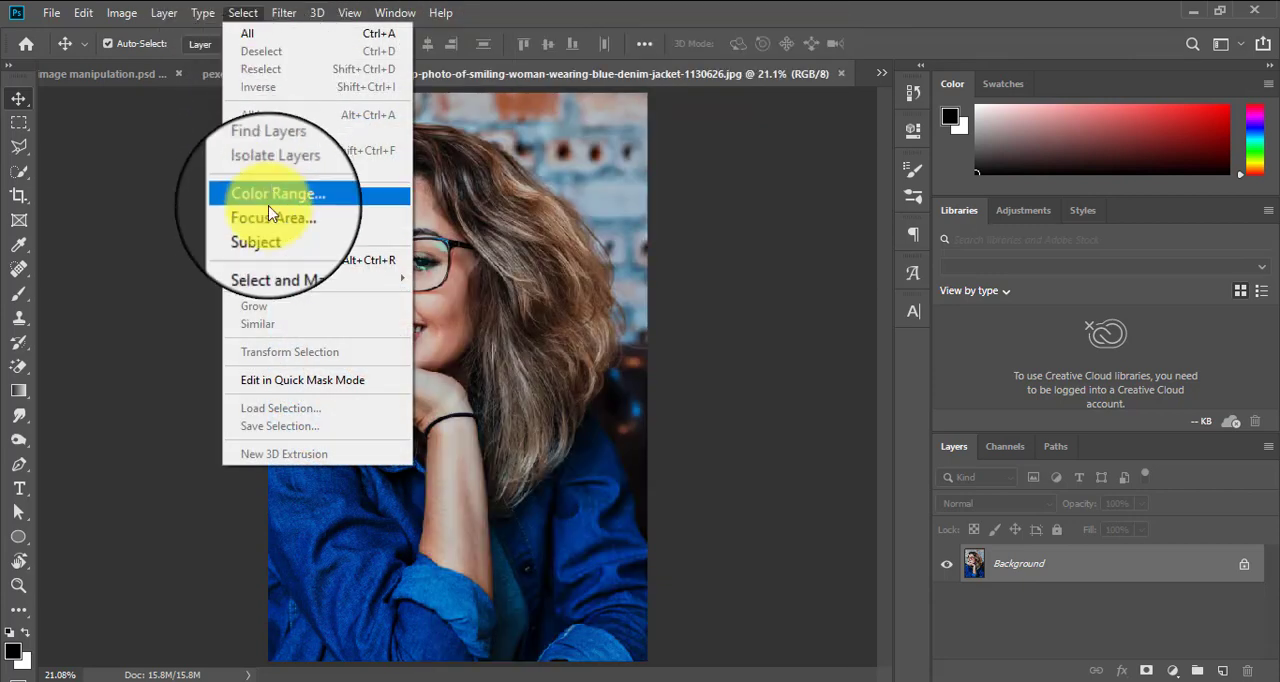
left_click(269, 236)
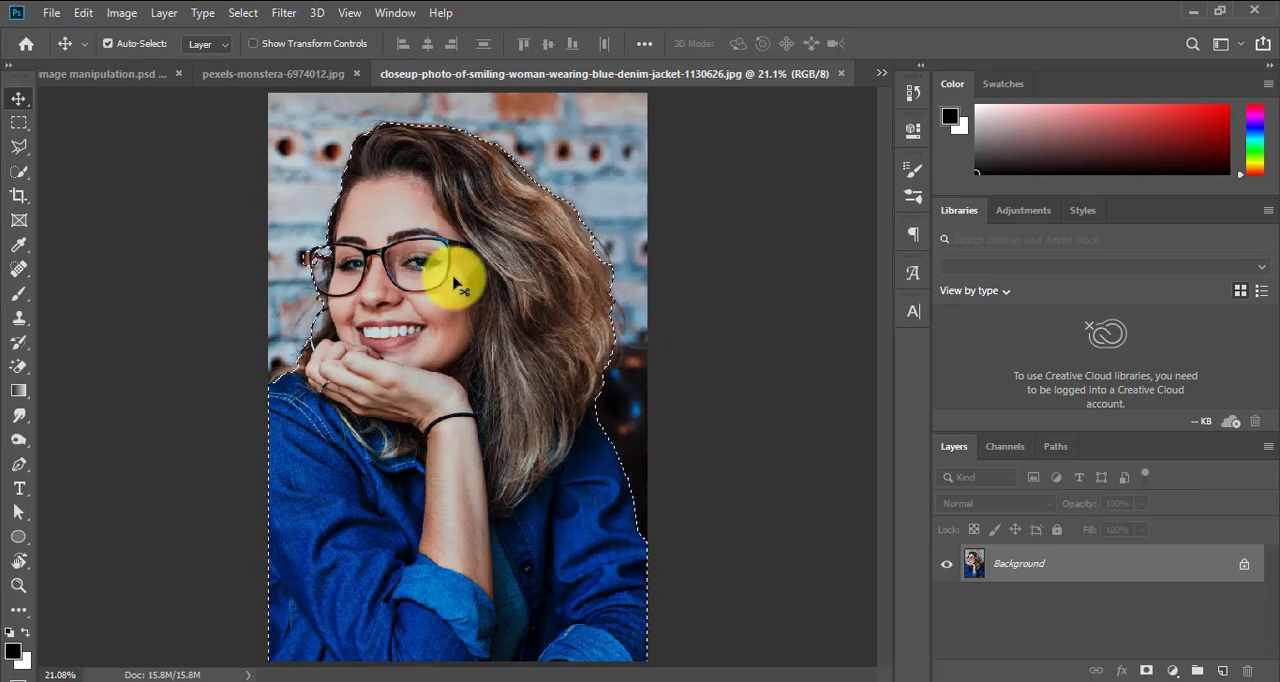
key("ctrl")
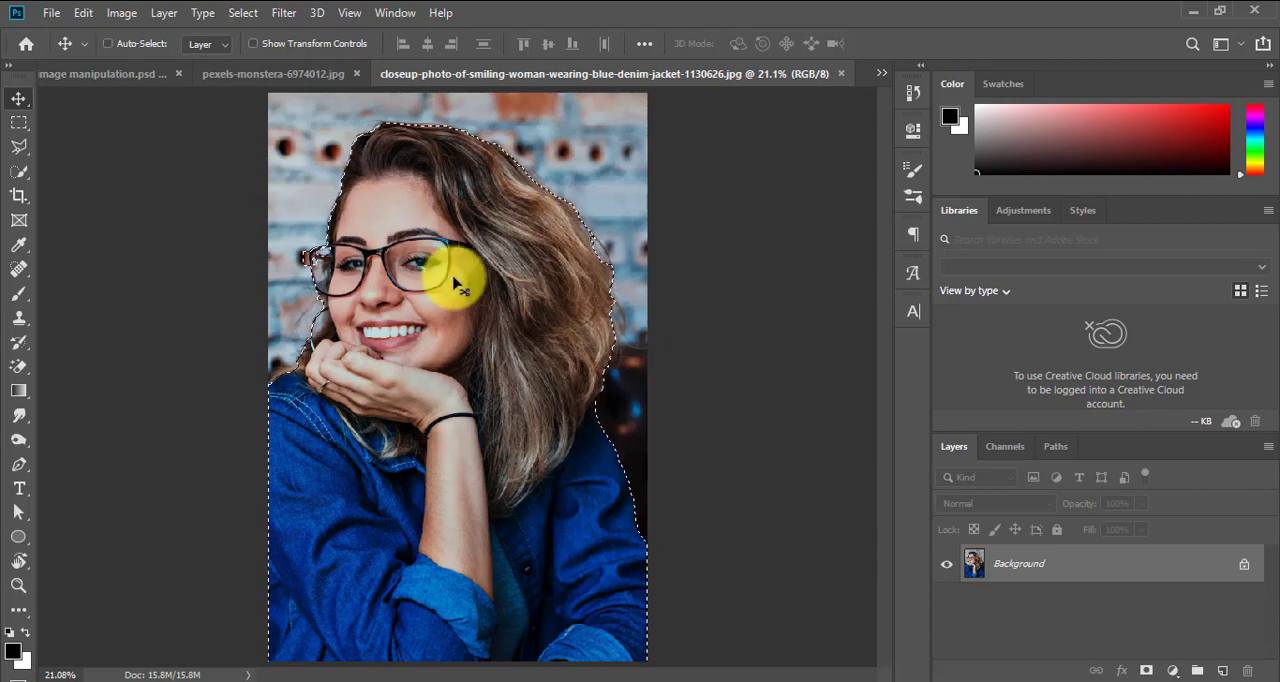
key("ctrl+d")
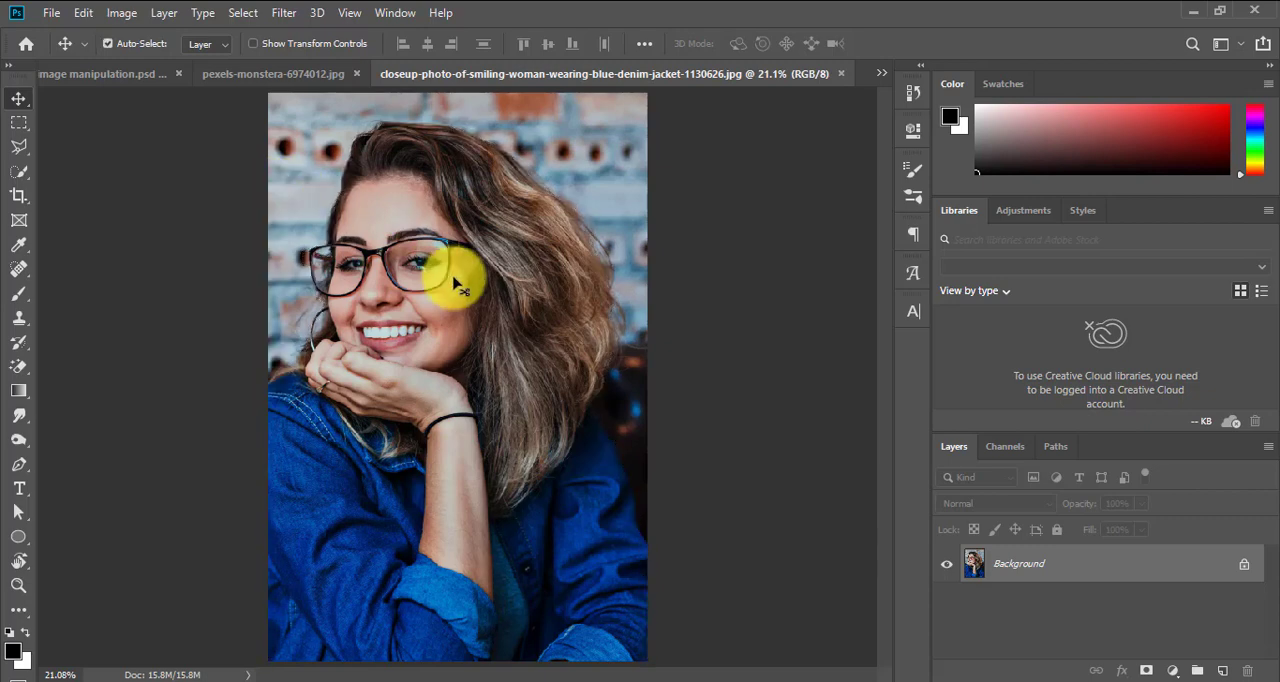
Activate the Quick Selection tool and enlarge its brush to 500 px
left_click(24, 180)
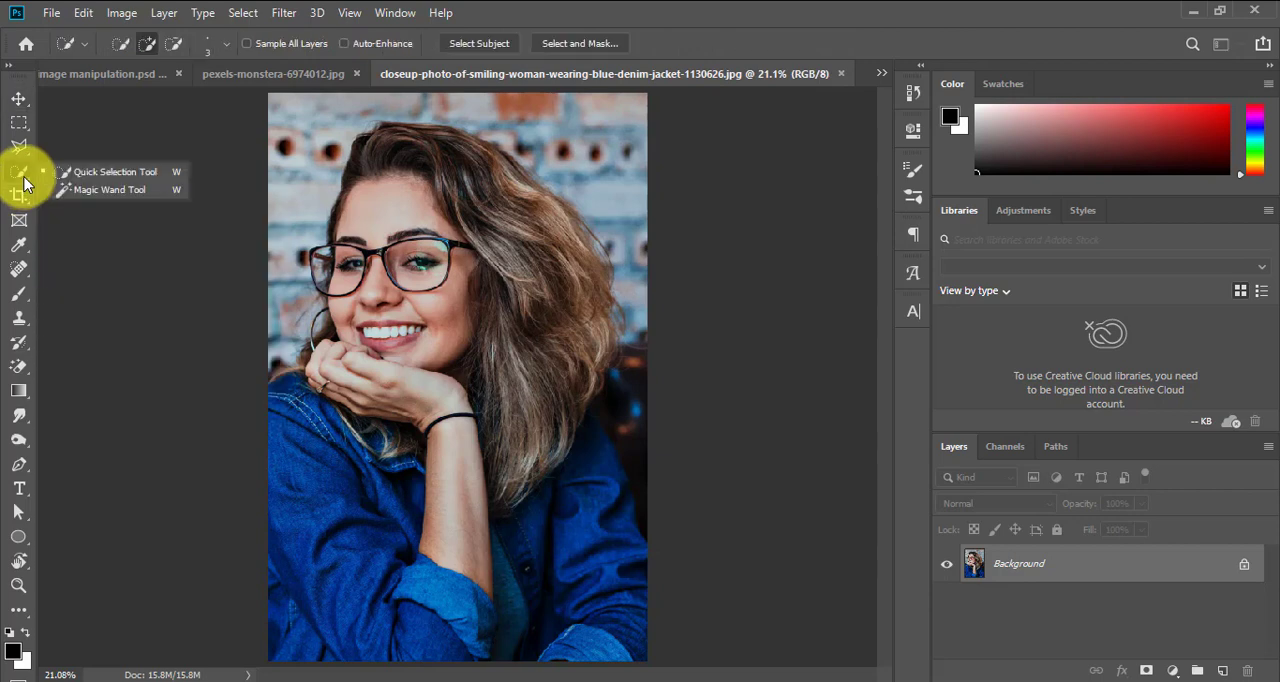
left_click(79, 192)
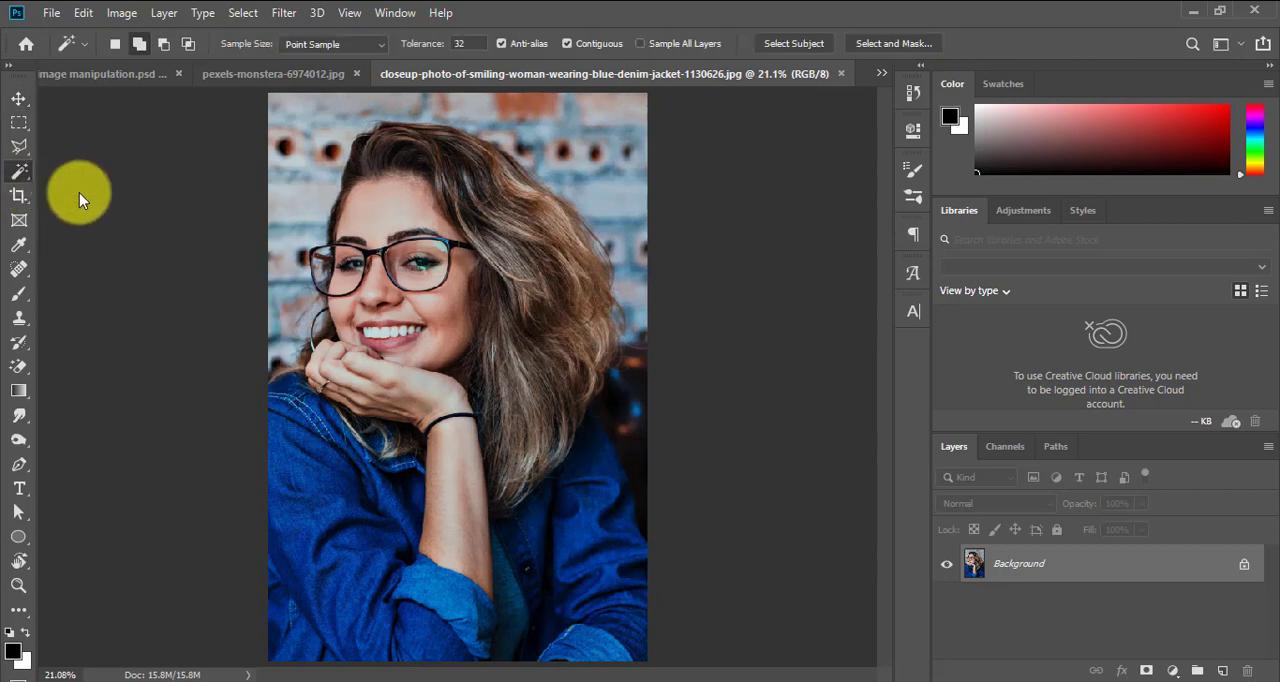
right_click(25, 181)
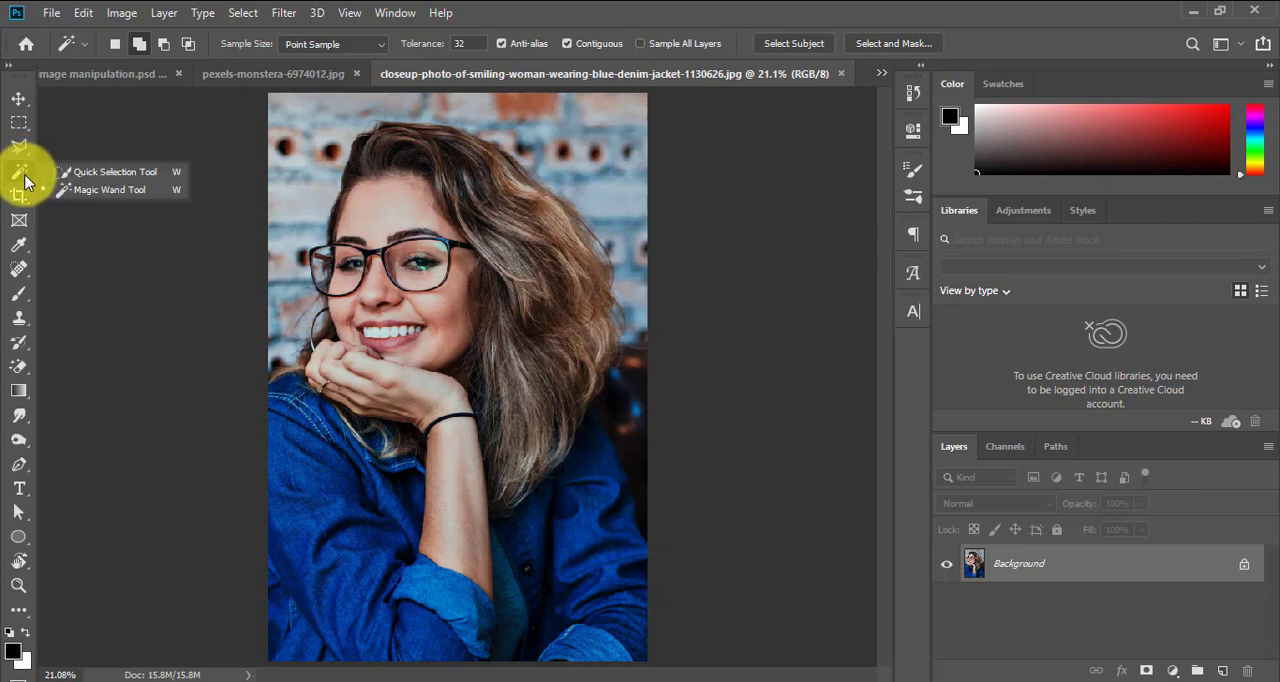
left_click(112, 175)
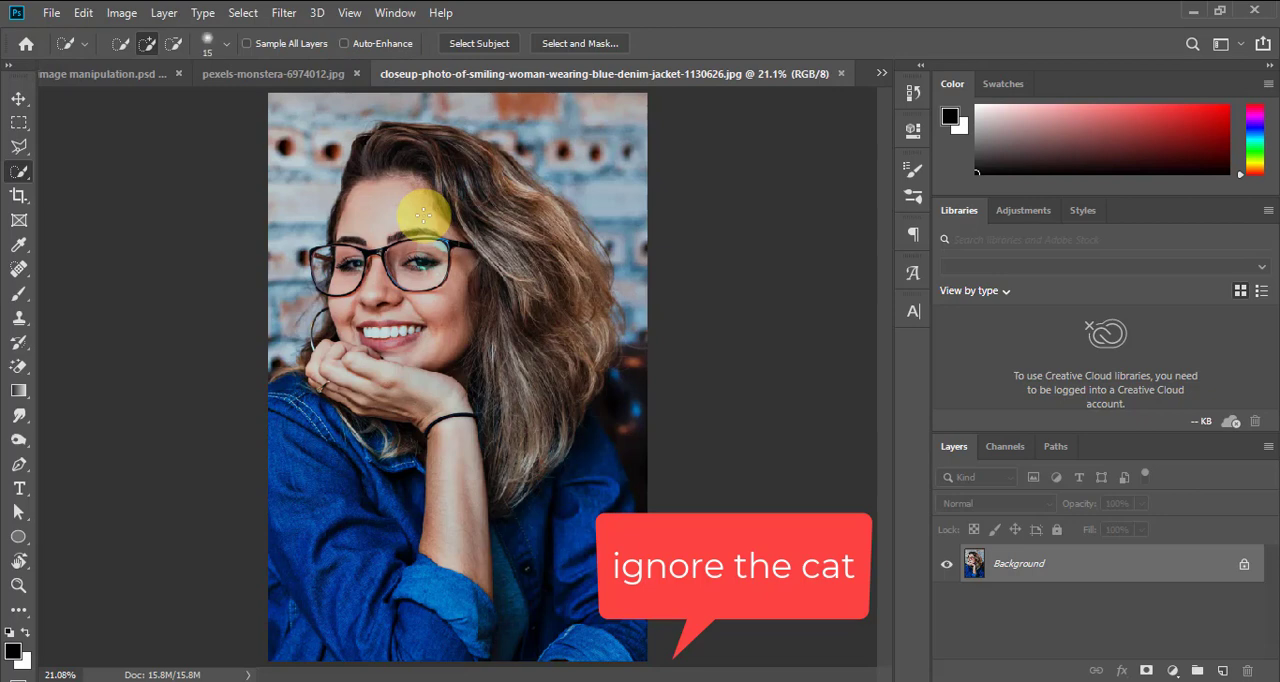
key("bracketright")
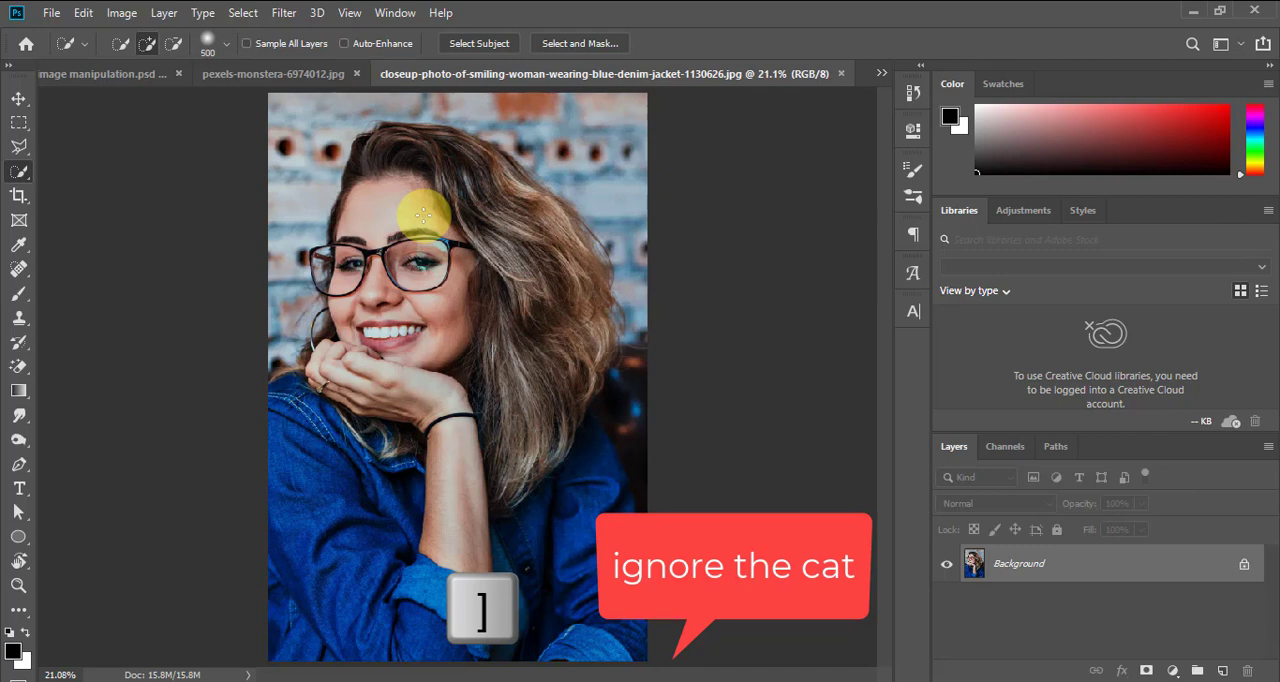
left_click(227, 43)
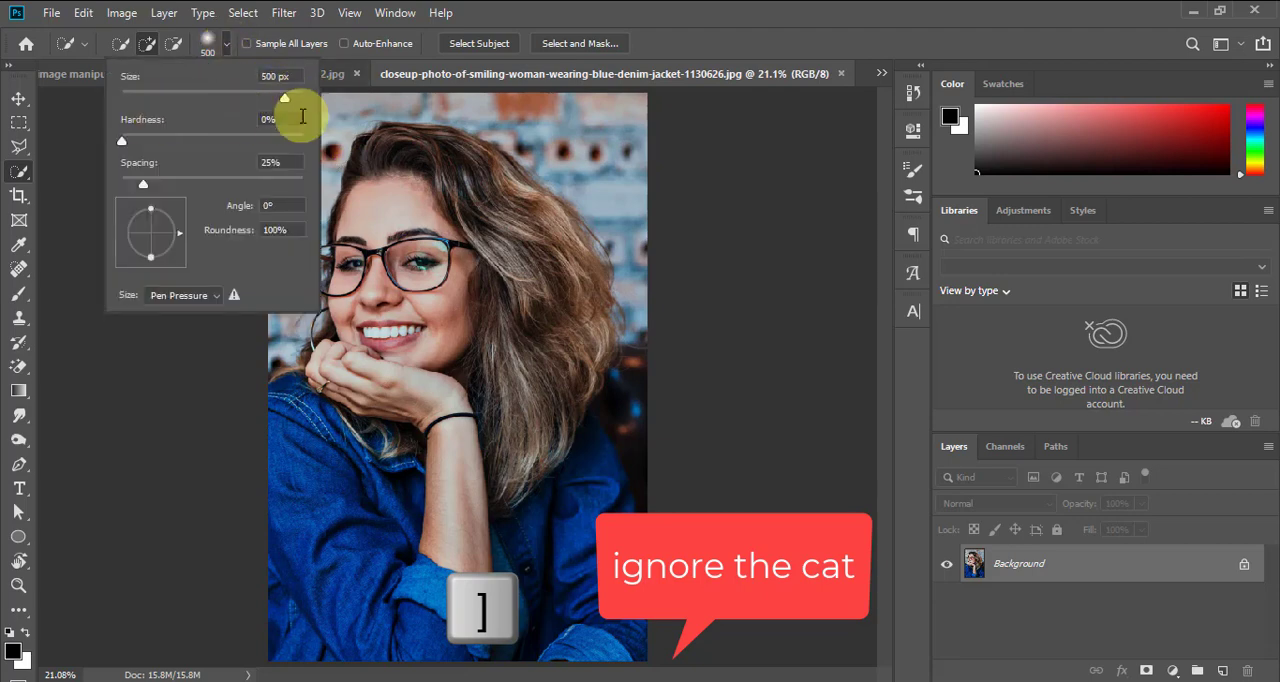
left_click(812, 9)
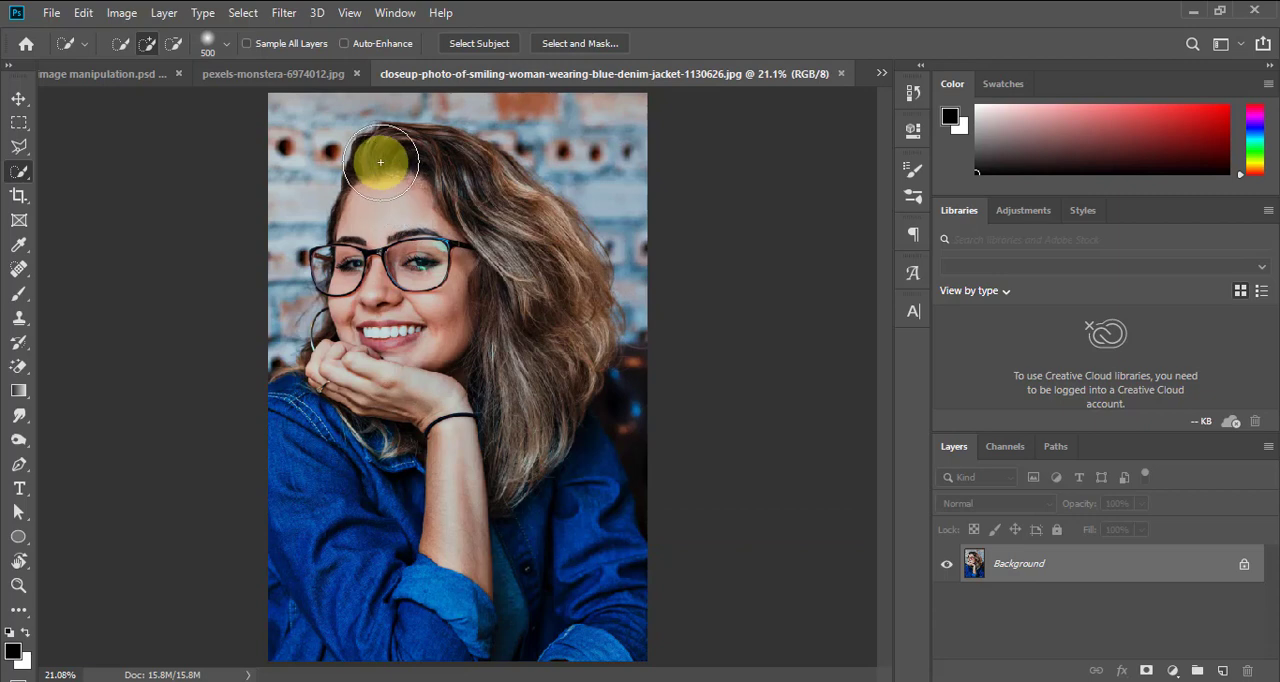
left_click(246, 18)
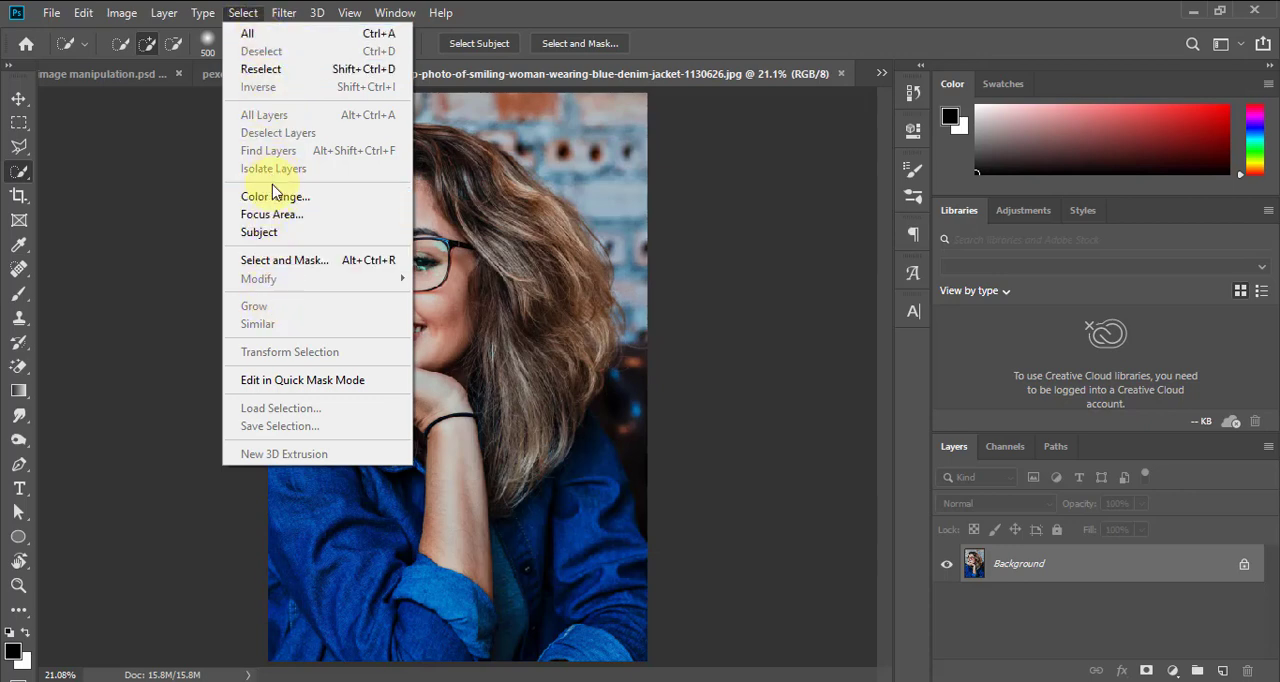
left_click(650, 10)
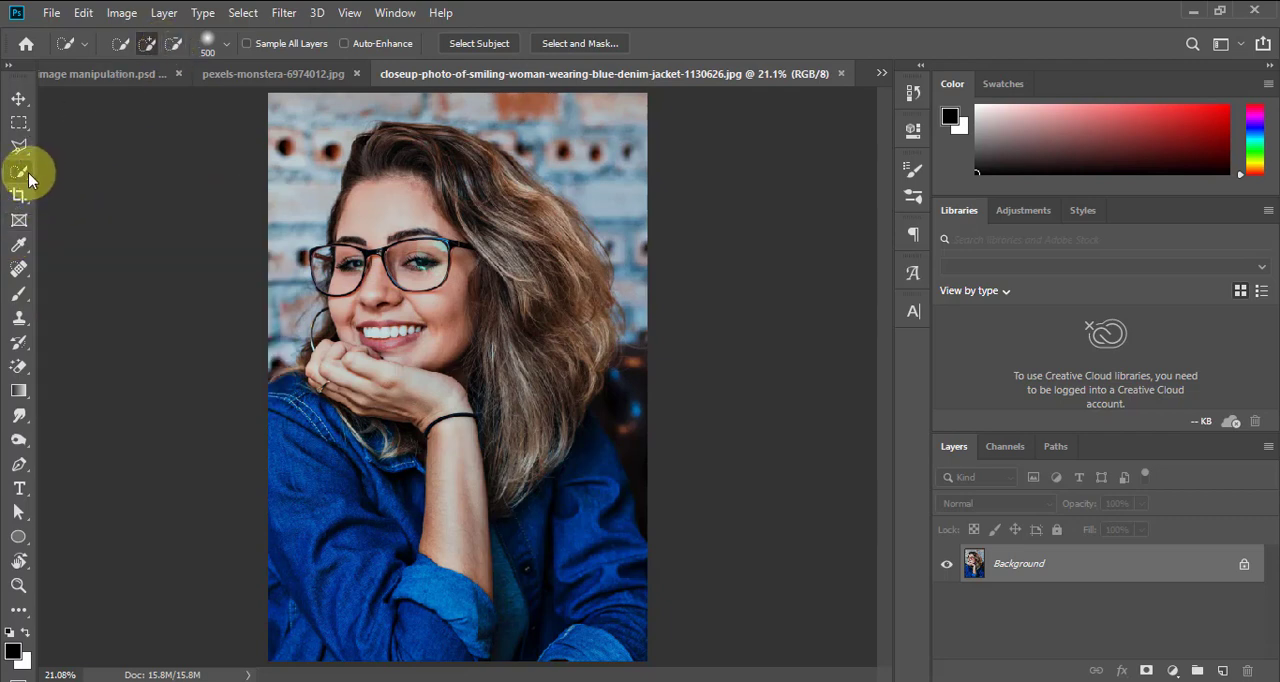
Brush over the woman in add mode, from her hair down across her face and body, to select her
left_click(148, 43)
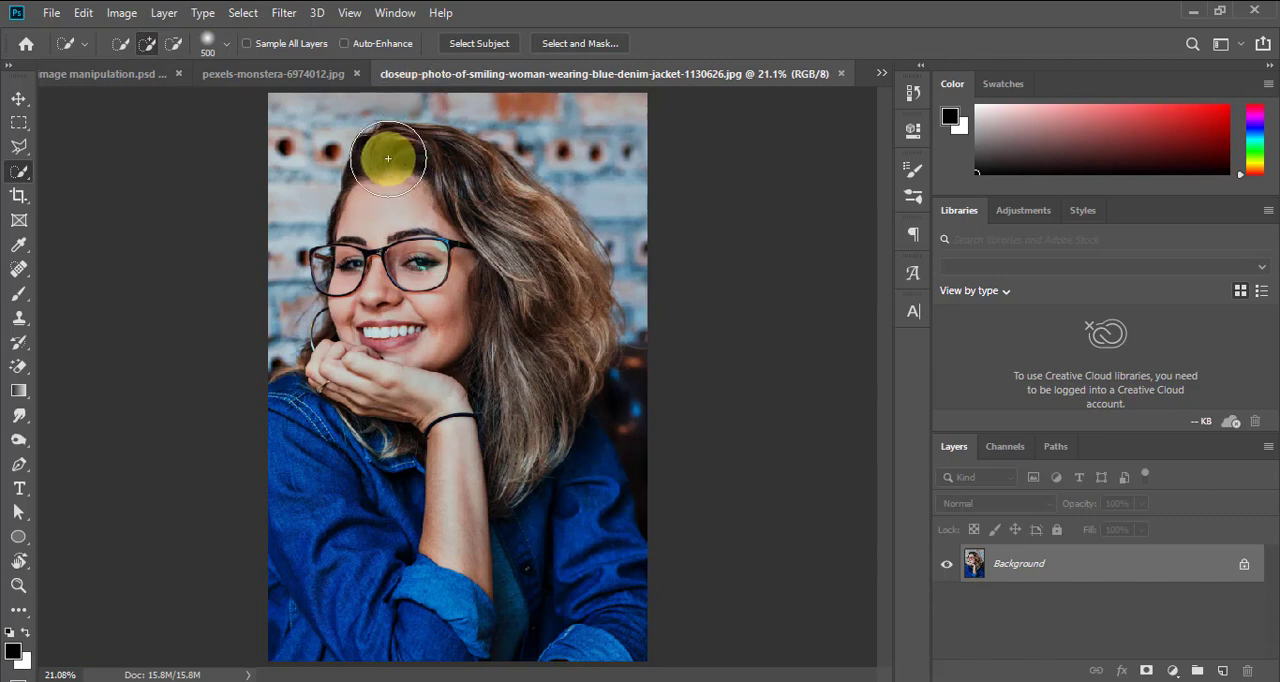
mouse_move(388, 158)
left_mouse_down()
mouse_move(430, 295)
mouse_move(455, 515)
mouse_move(474, 551)
mouse_move(558, 607)
mouse_move(569, 630)
mouse_move(548, 646)
mouse_move(349, 622)
mouse_move(311, 605)
mouse_move(331, 458)
mouse_move(409, 383)
left_mouse_up()
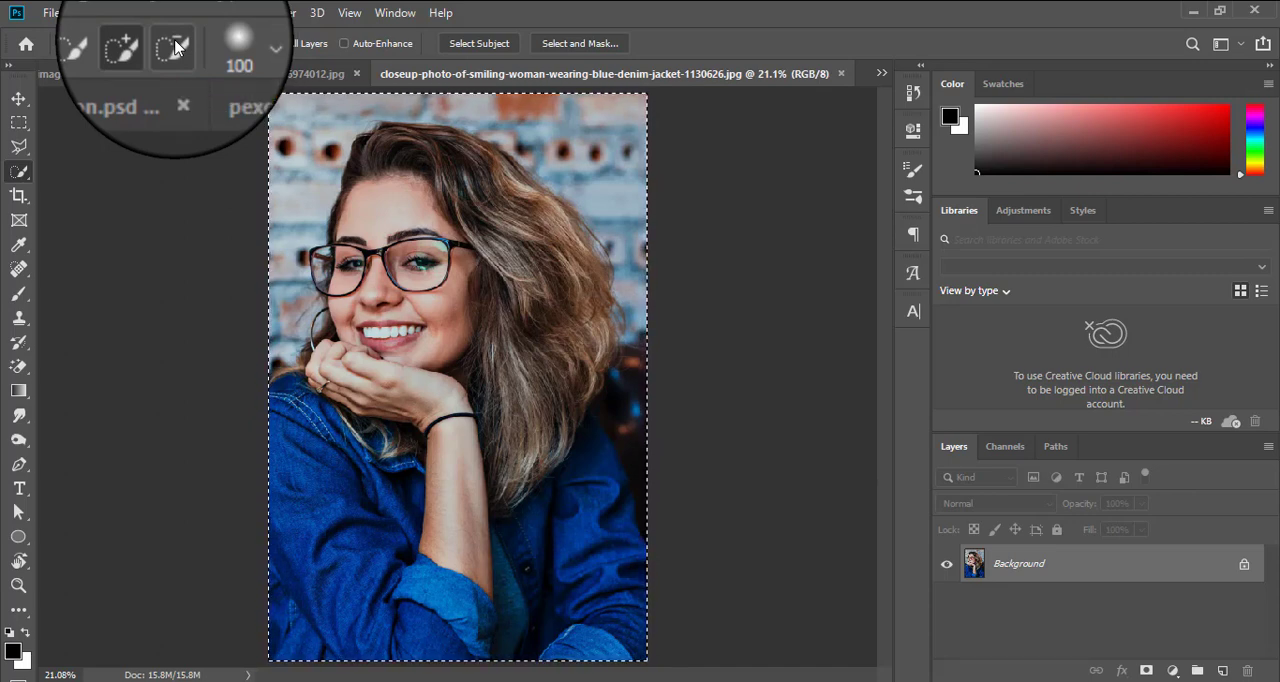
Subtract the brick wall and dark background around the woman's hair and shoulders from the selection with a 100 px brush
left_click(175, 47)
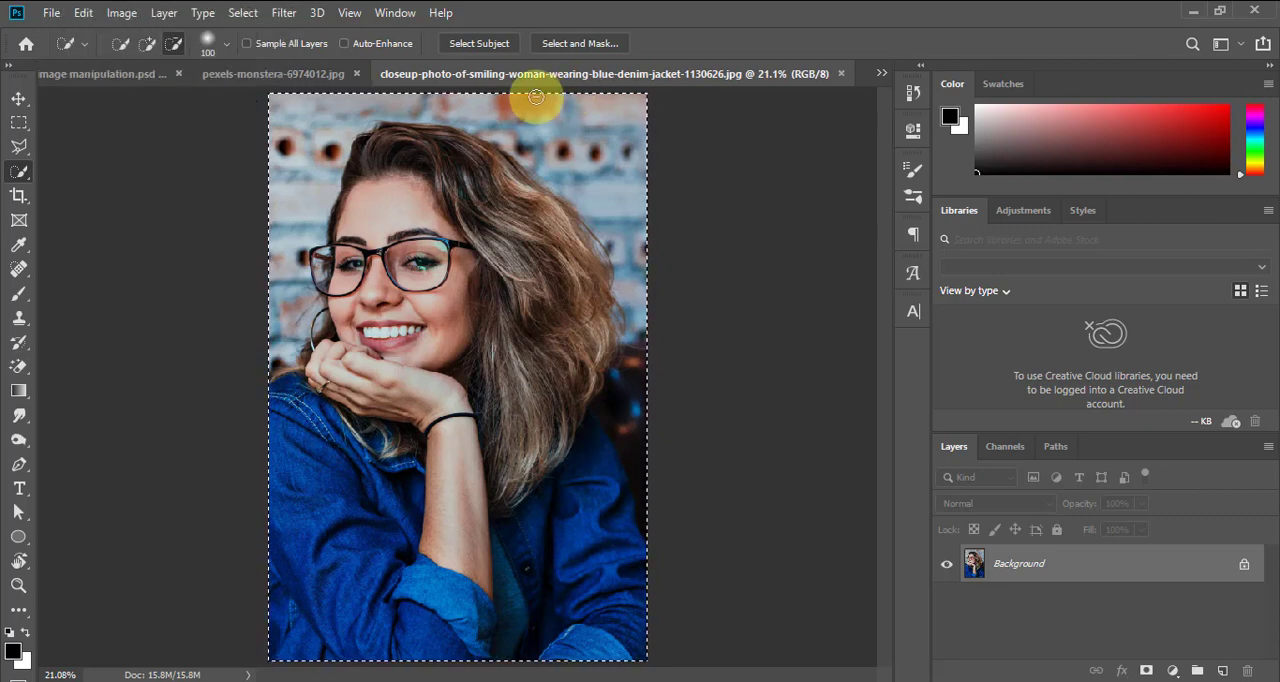
mouse_move(512, 91)
left_mouse_down()
mouse_move(569, 124)
mouse_move(629, 193)
mouse_move(662, 282)
mouse_move(663, 339)
left_mouse_up()
mouse_move(642, 410)
left_mouse_down()
mouse_move(634, 394)
mouse_move(623, 431)
mouse_move(660, 506)
left_mouse_up()
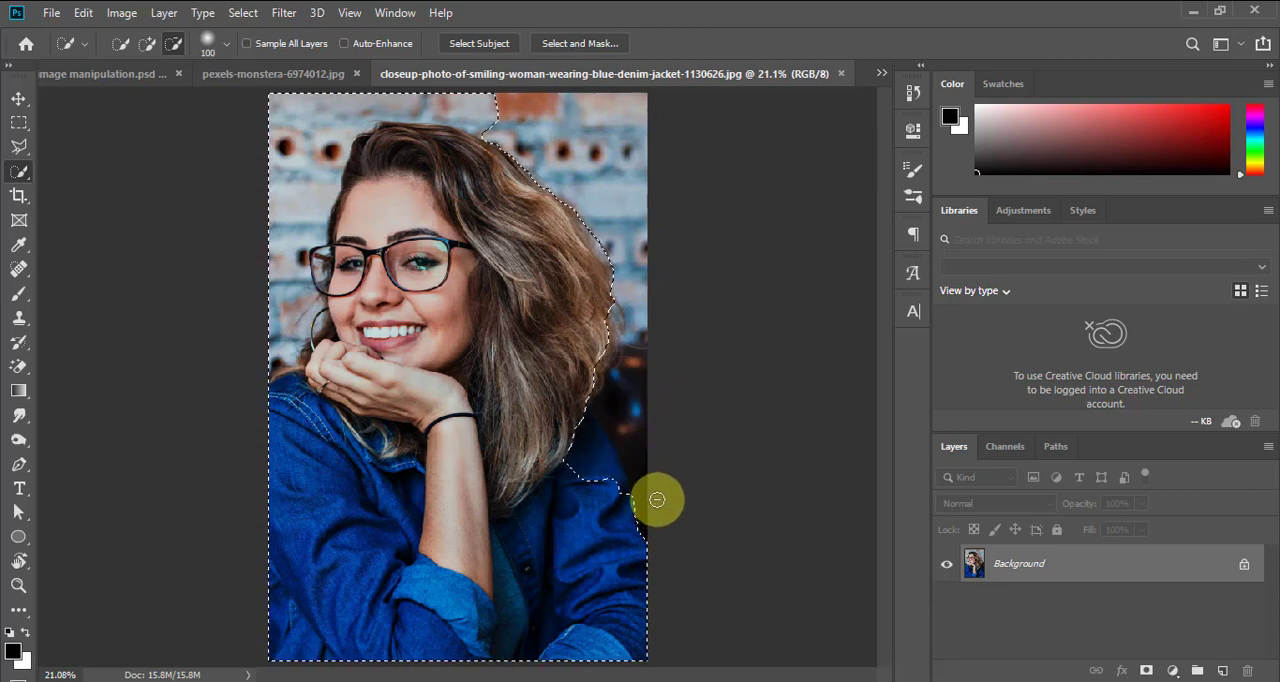
mouse_move(518, 111)
left_mouse_down()
mouse_move(369, 91)
mouse_move(334, 102)
mouse_move(302, 137)
mouse_move(285, 321)
mouse_move(307, 212)
mouse_move(346, 121)
mouse_move(363, 116)
mouse_move(340, 149)
left_mouse_up()
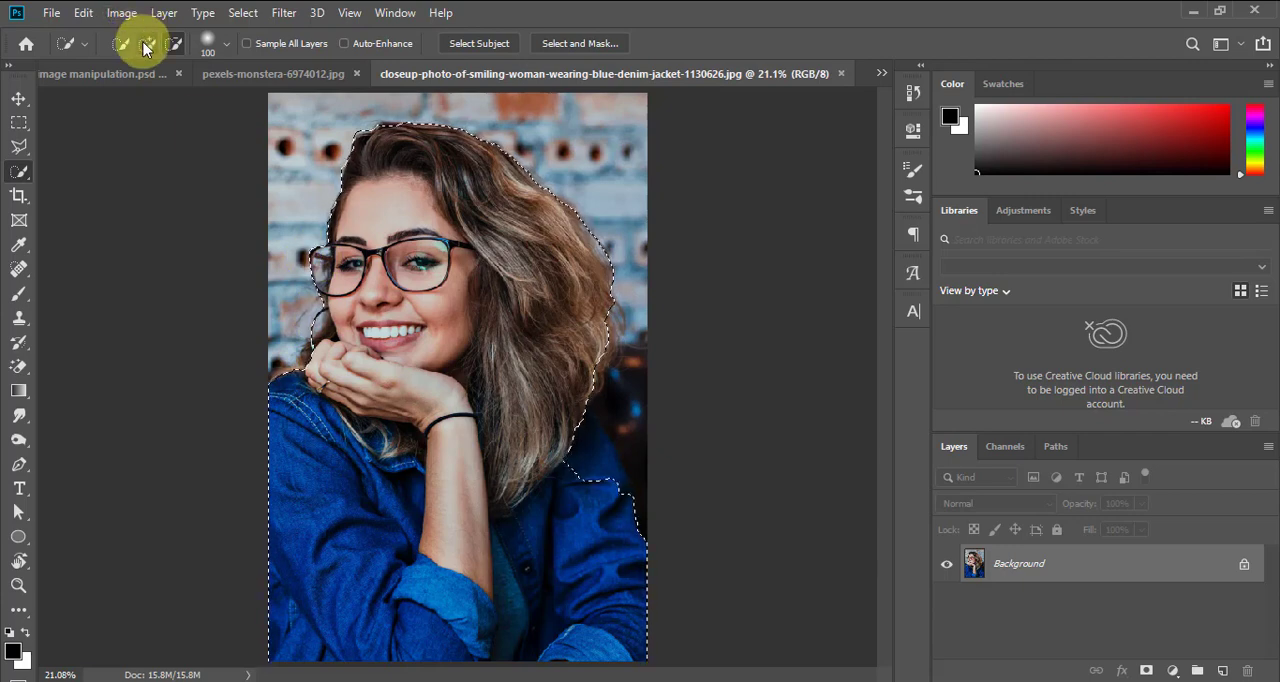
Add the missing shoulder and hair edge back to the selection and trim the excess background beside her hair with a 50 px brush
left_click(146, 44)
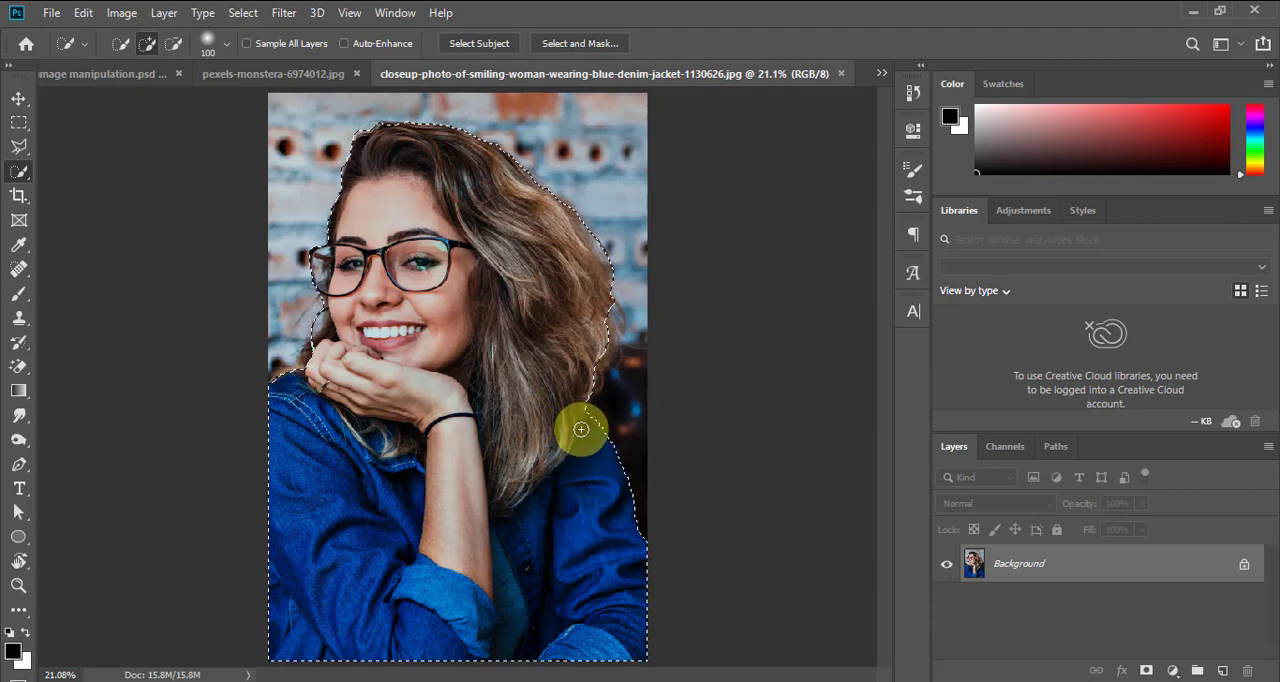
mouse_move(603, 509)
left_mouse_down()
mouse_move(494, 388)
mouse_move(352, 334)
left_mouse_up()
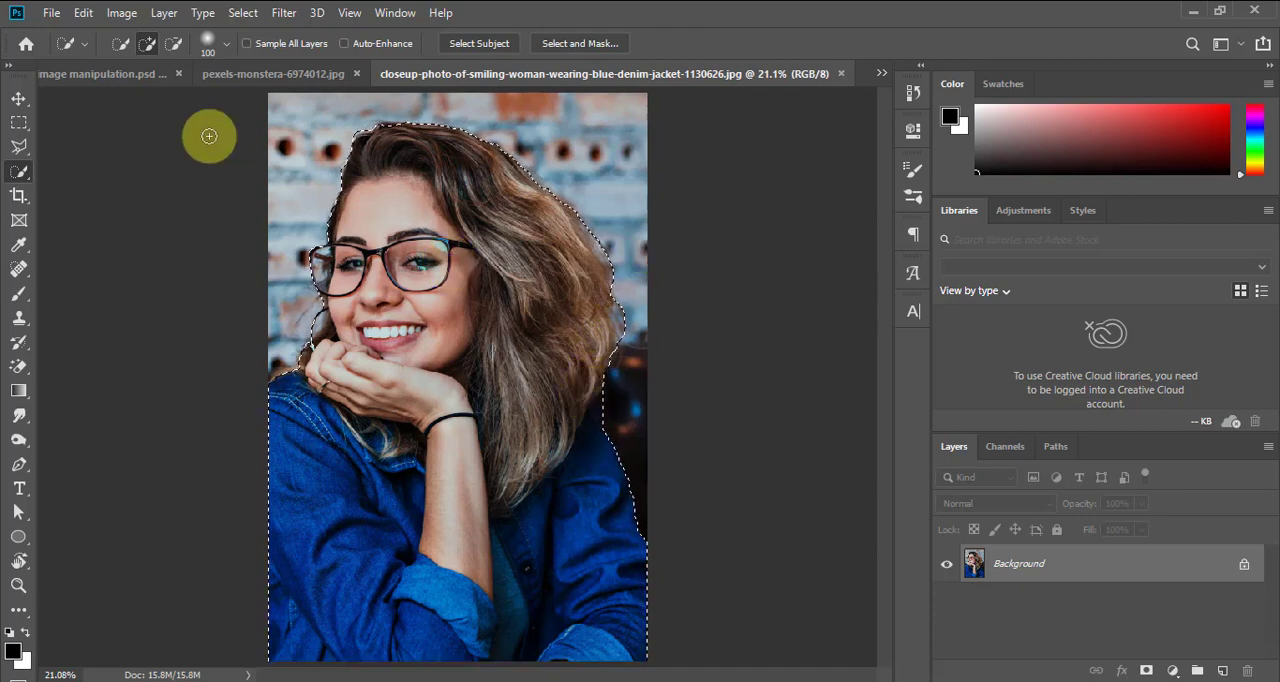
left_click(173, 43)
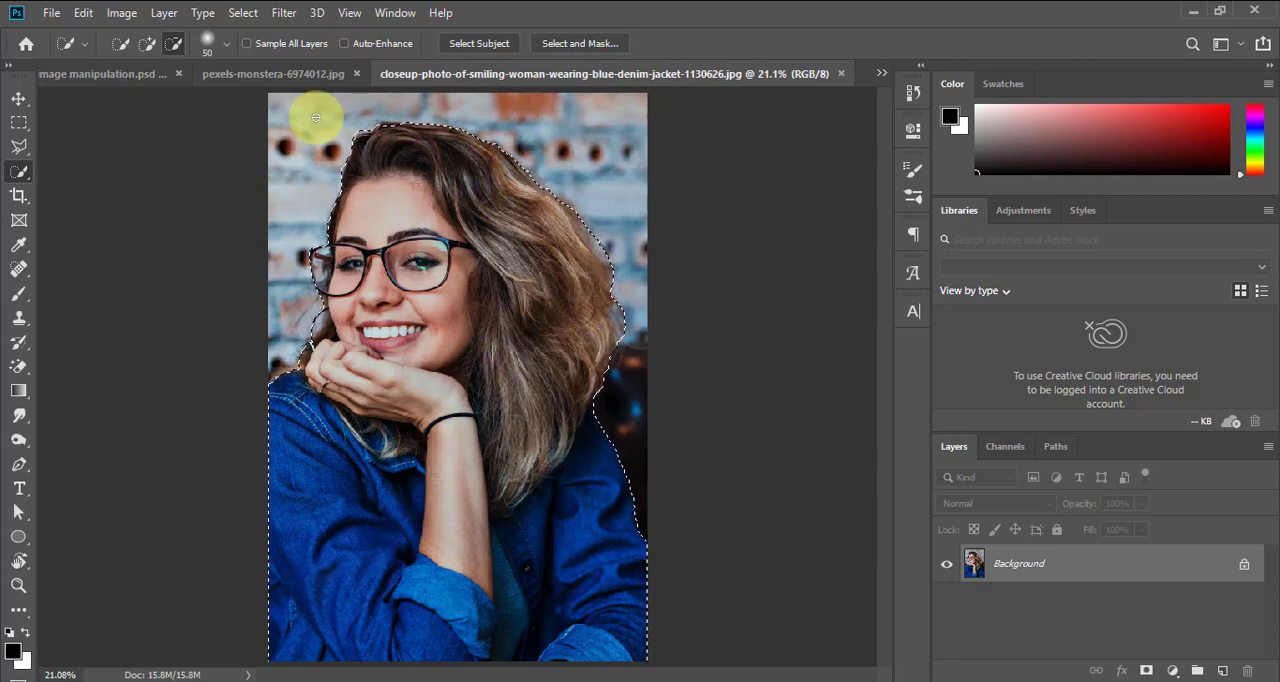
left_click(147, 45)
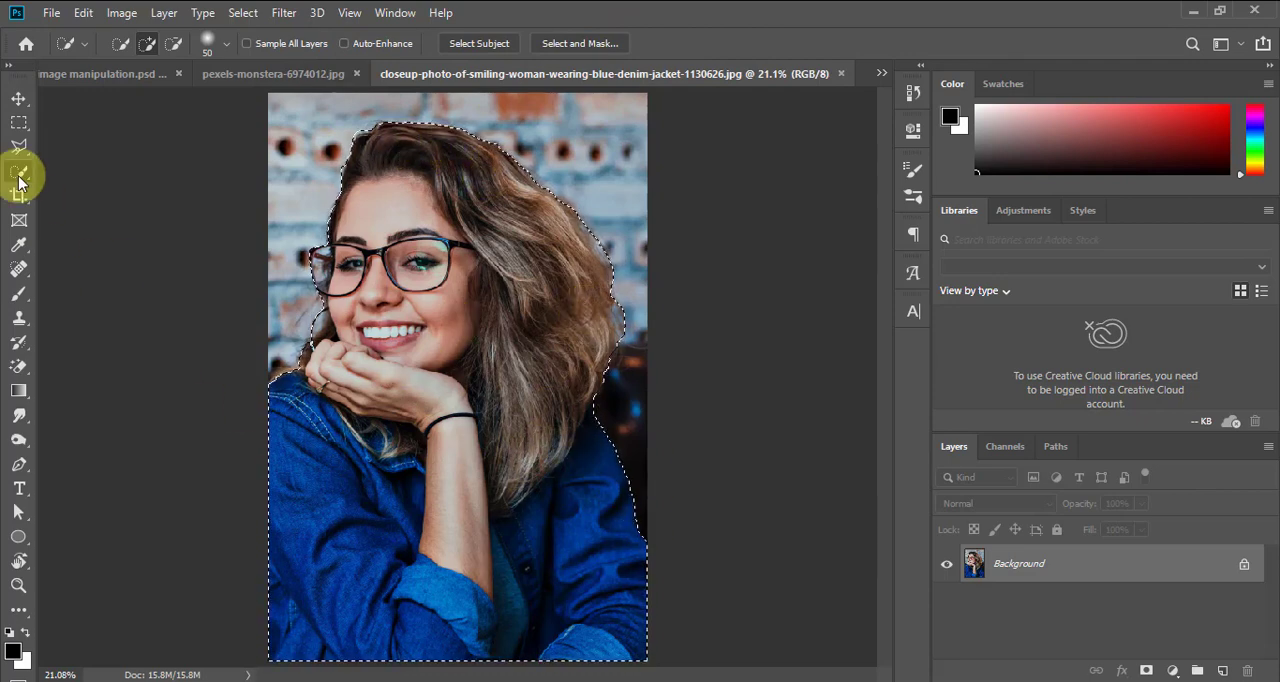
left_click(17, 100)
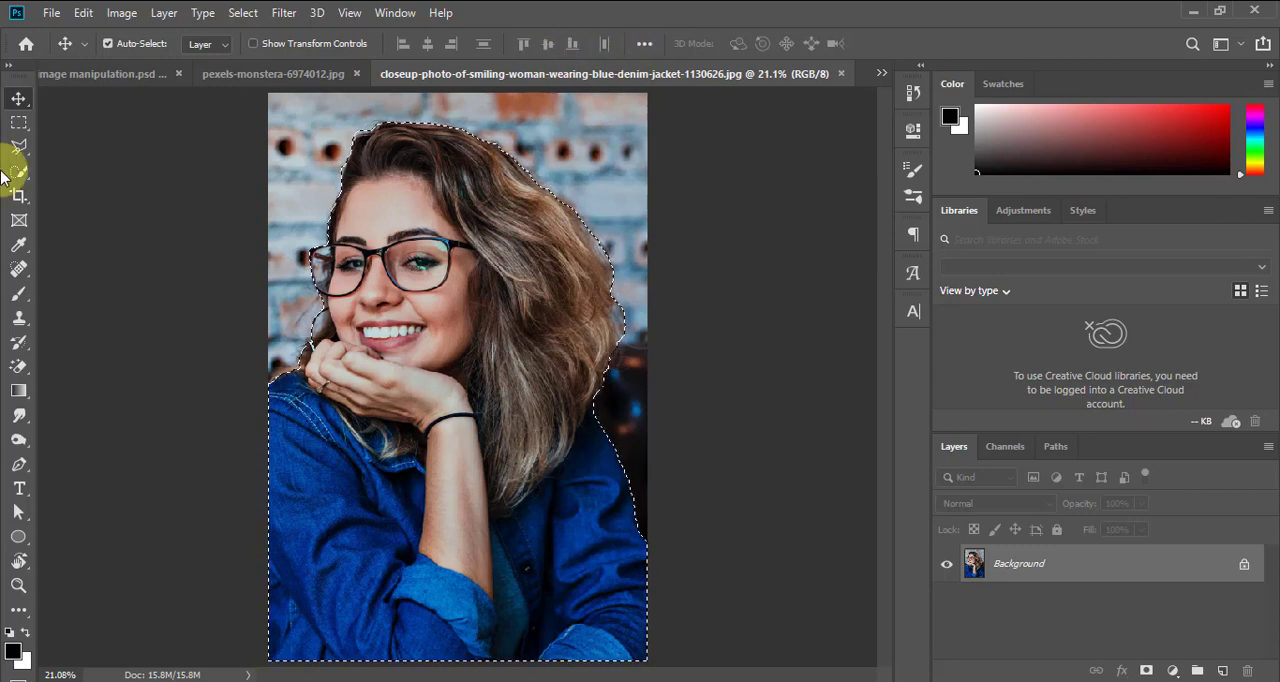
left_click(15, 175)
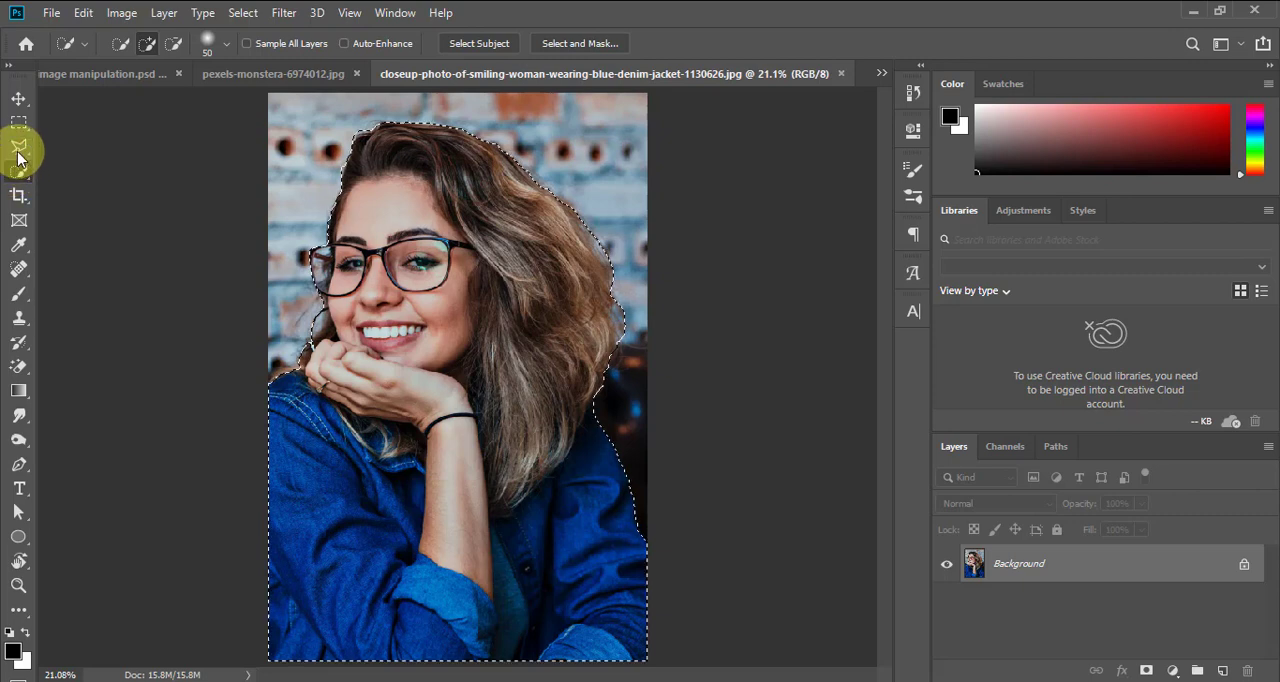
right_click(18, 152)
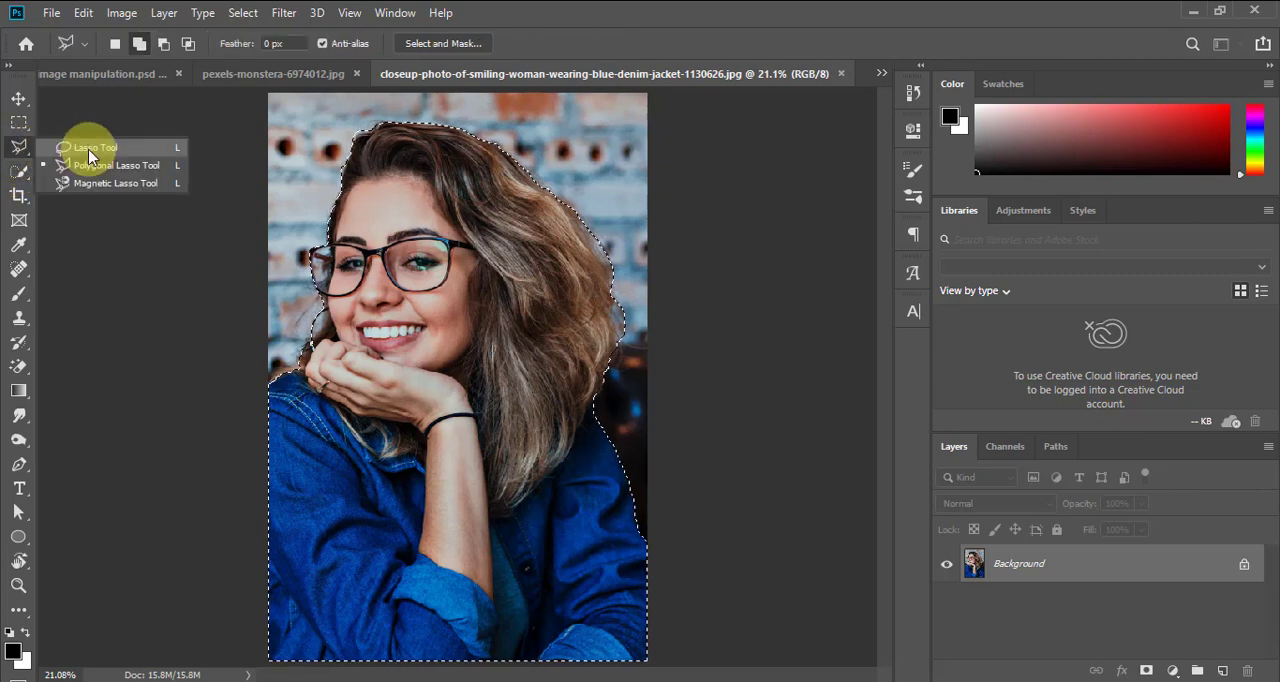
left_click(90, 152)
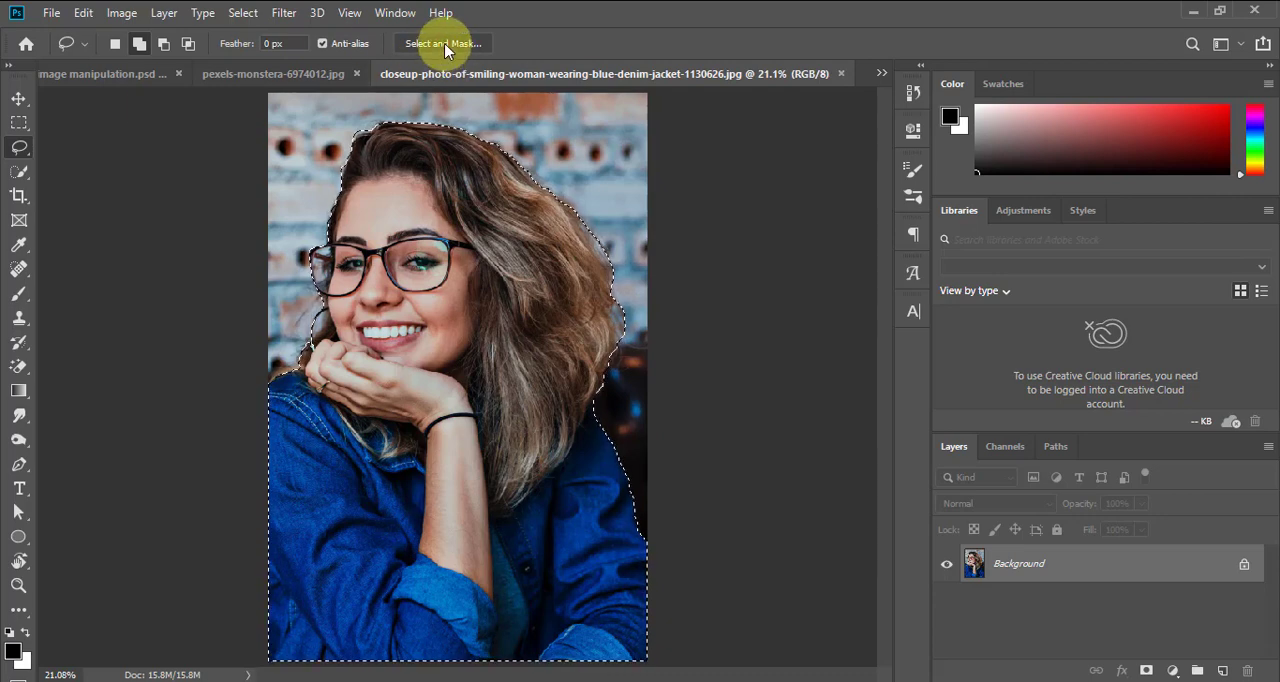
right_click(20, 155)
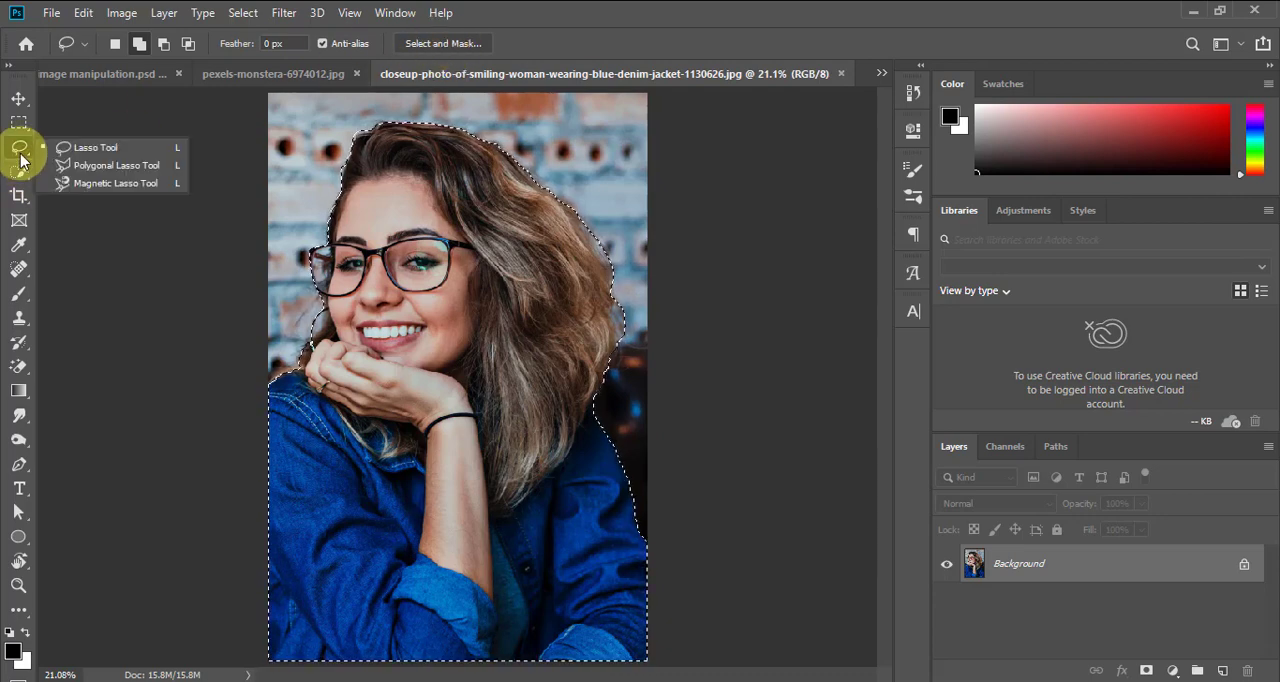
left_click(84, 168)
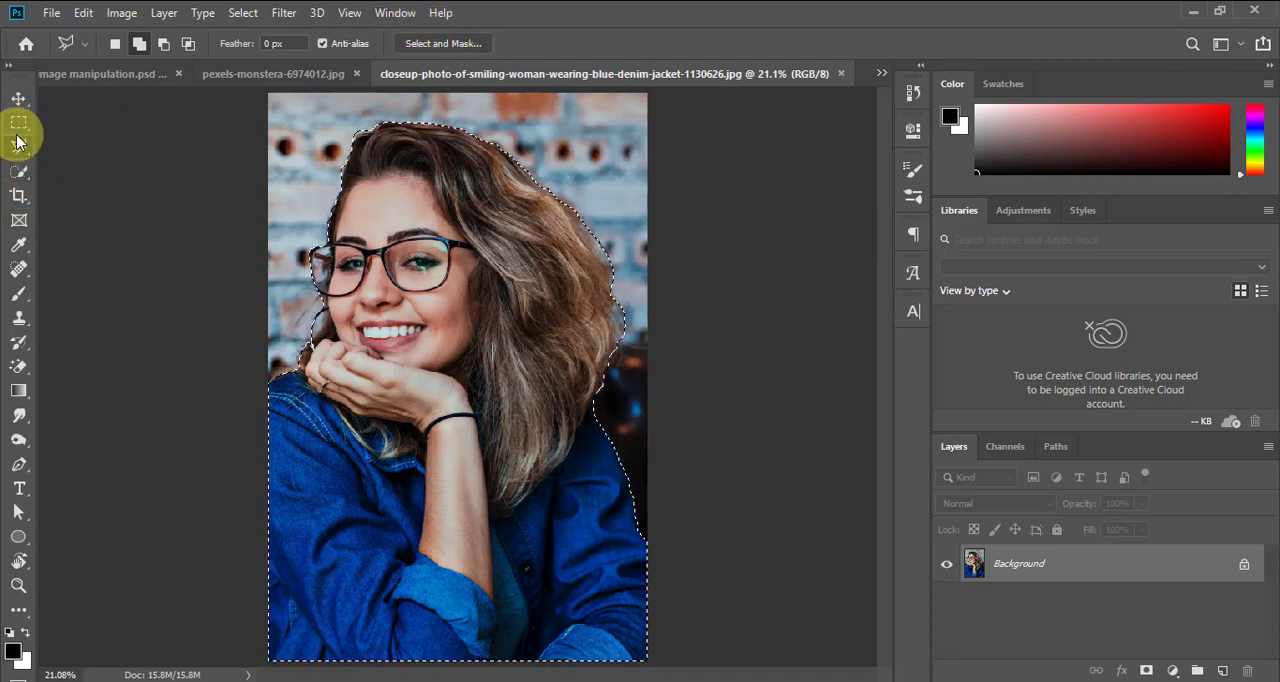
Open the Quick Selection result in Select and Mask and preview it with the On Black view at 100% opacity
left_click(19, 174)
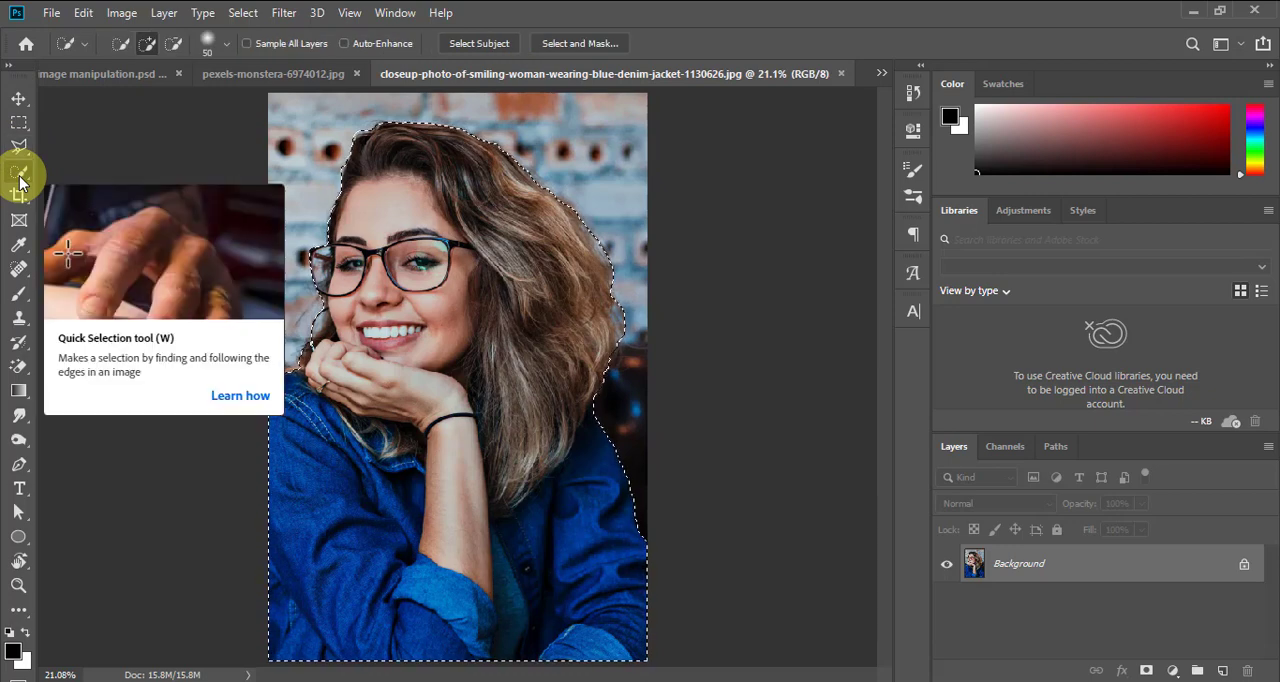
left_click(591, 47)
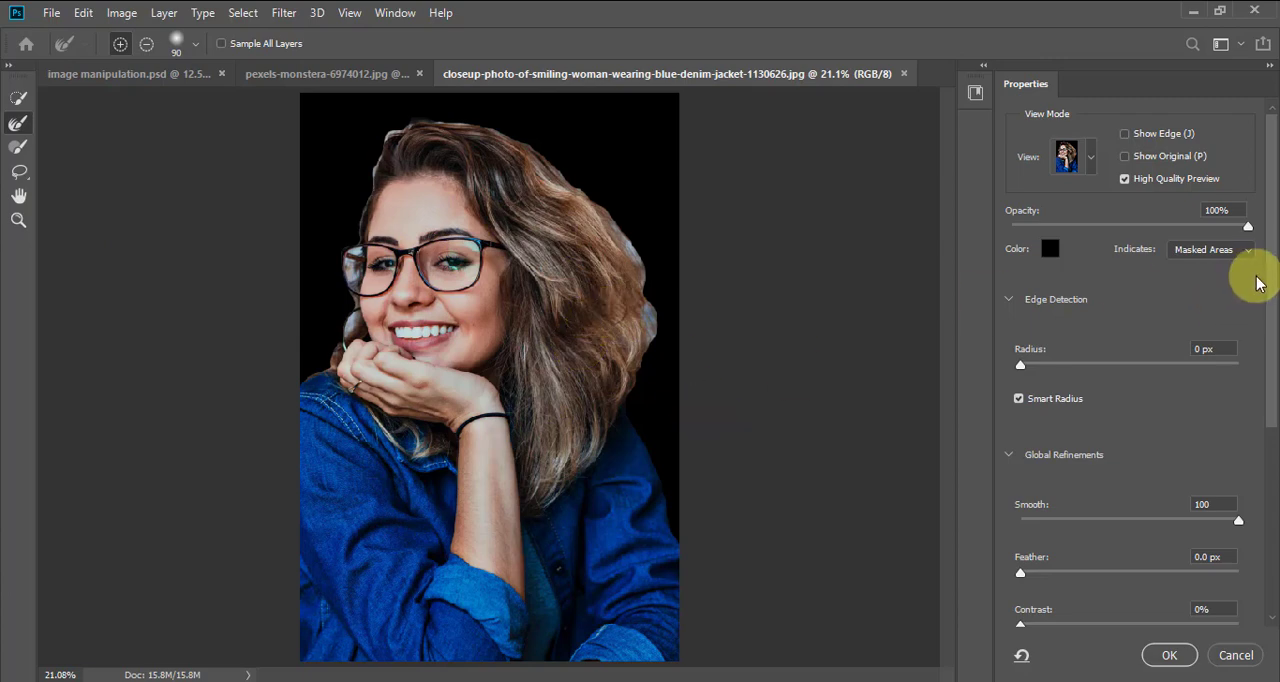
scroll(1252, 340, "down", 3)
scroll(1262, 325, "up", 3)
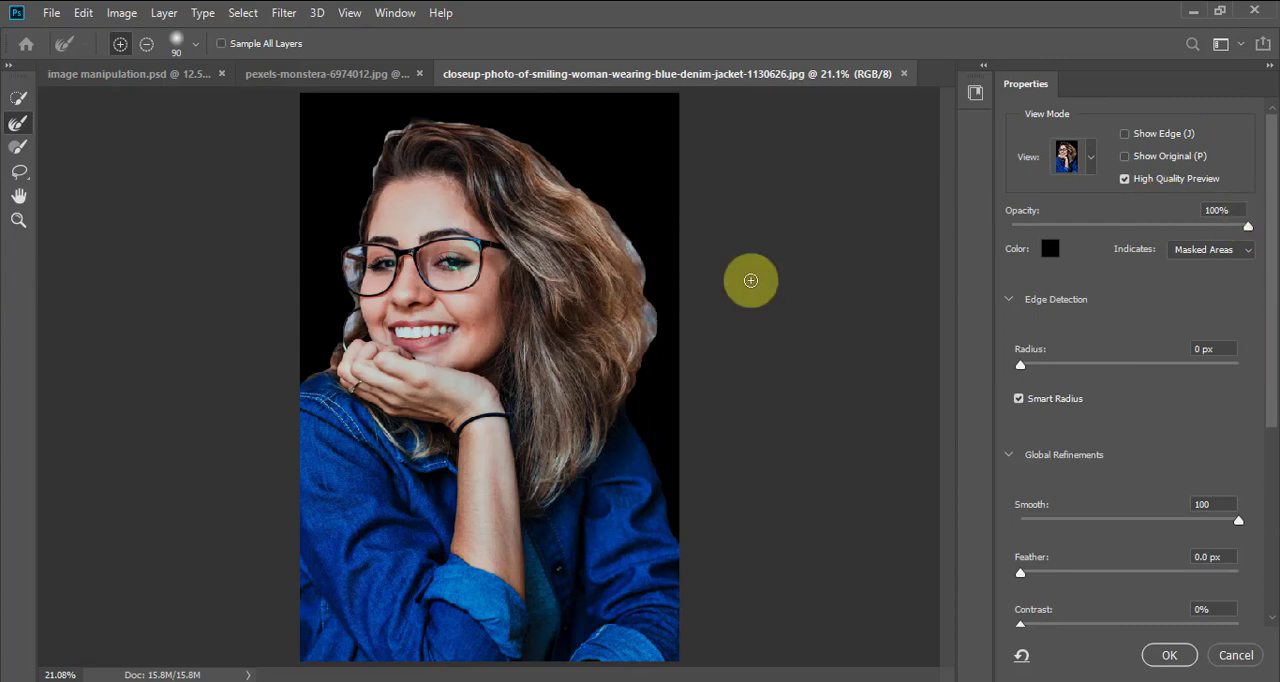
left_click(1090, 157)
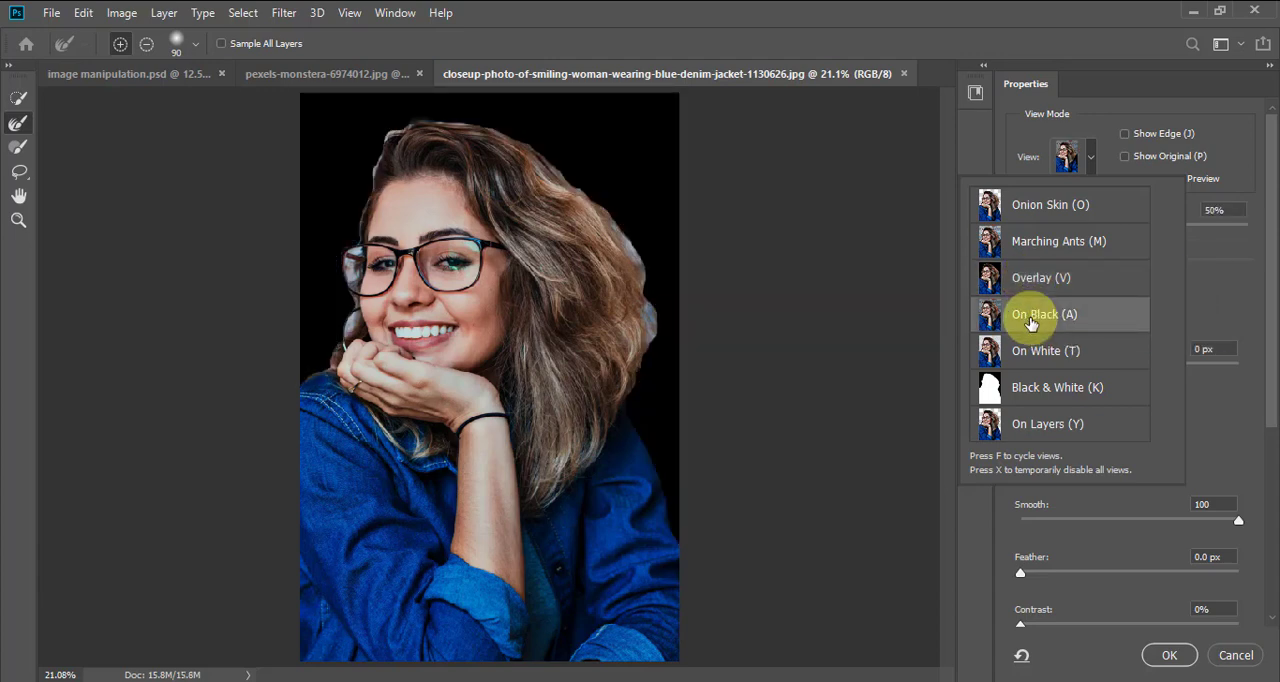
left_click(1236, 141)
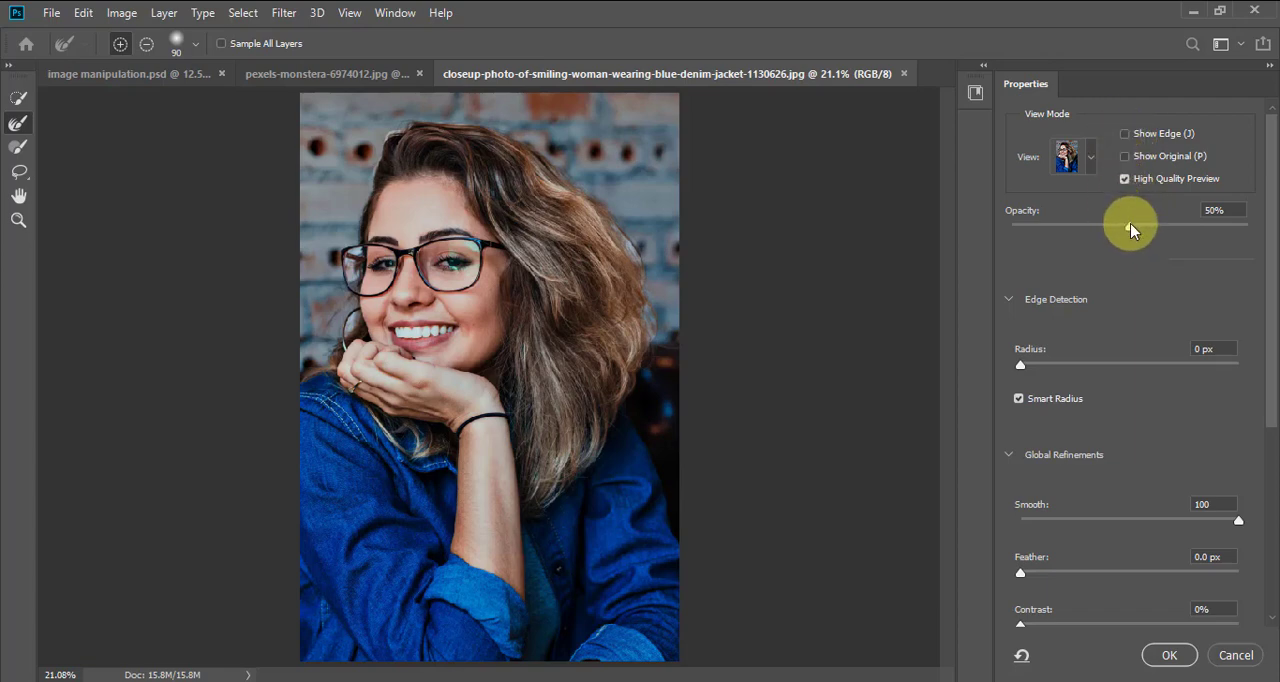
left_click_drag(1129, 229, 1253, 222)
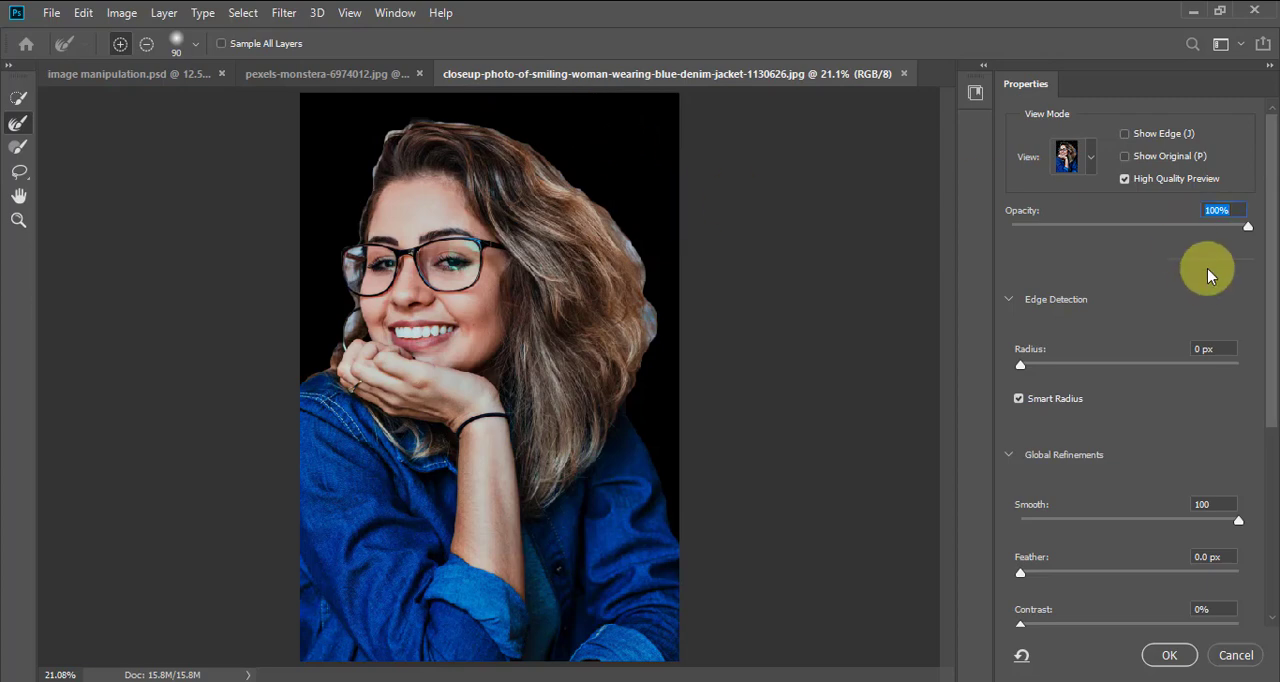
Try the On Black preview at 31% opacity to compare it with the original background, and restore it to 100%
left_click_drag(1249, 228, 1131, 238)
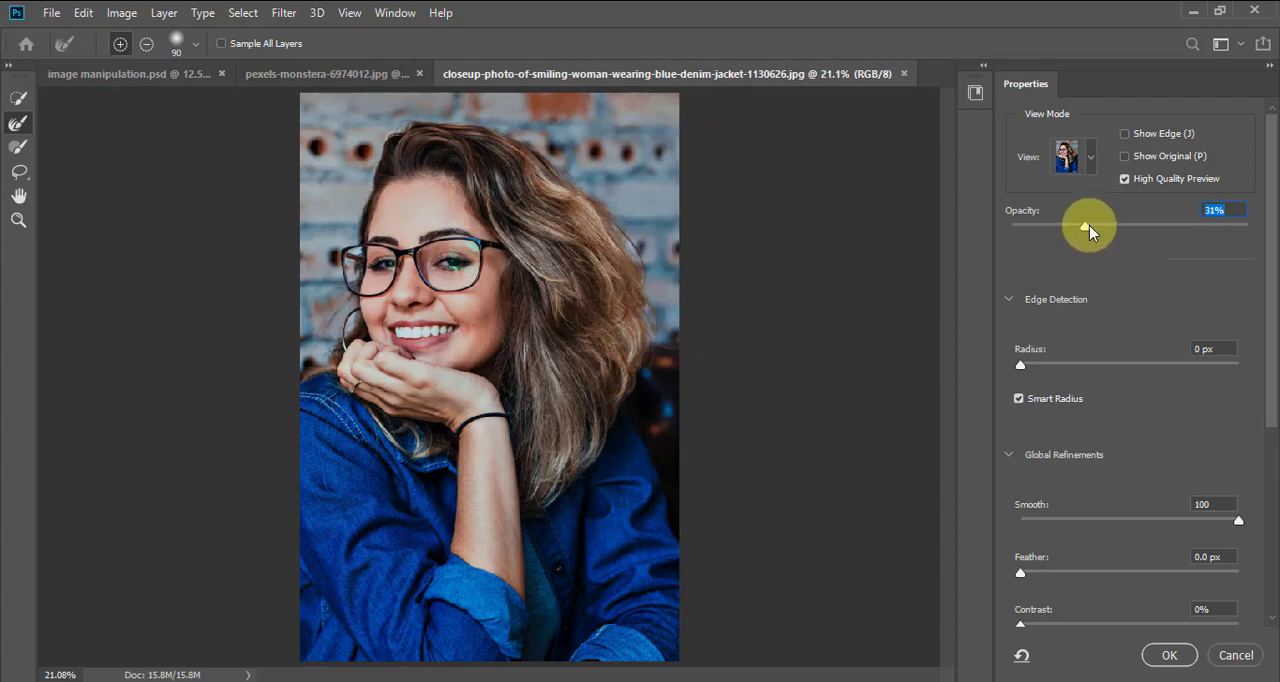
left_click_drag(1086, 226, 1245, 232)
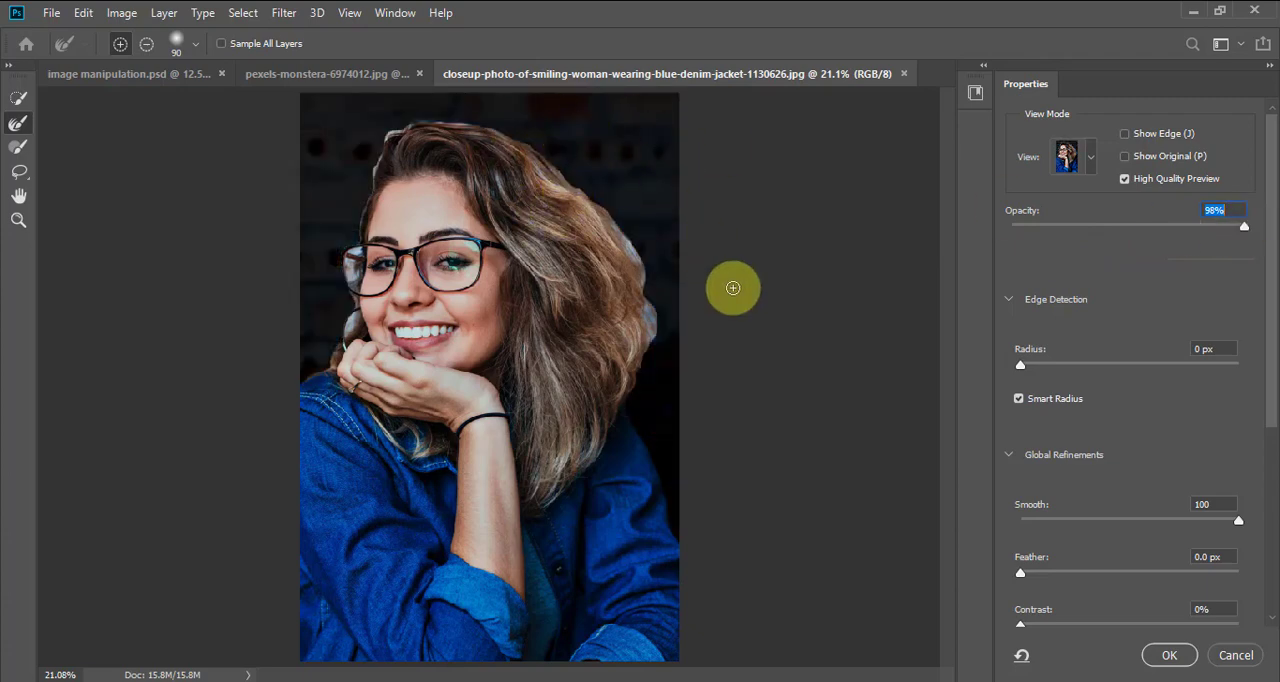
left_click_drag(1243, 232, 1262, 233)
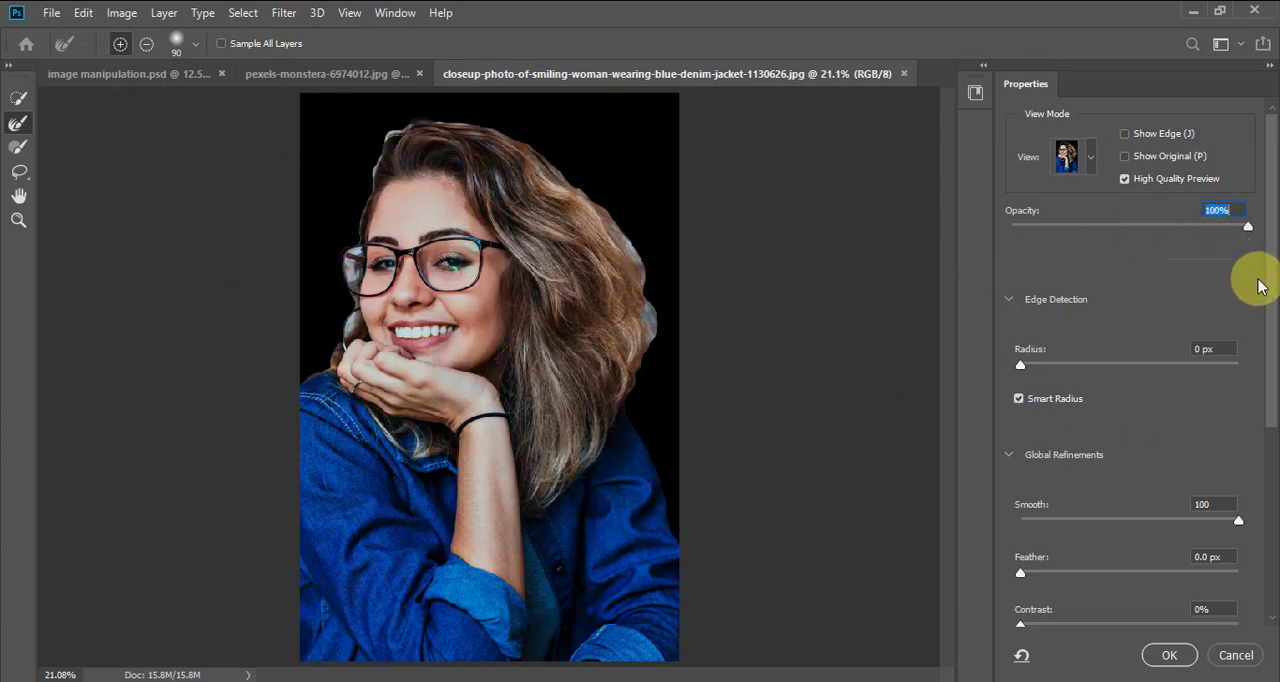
mouse_move(1276, 294)
left_mouse_down()
mouse_move(1260, 346)
mouse_move(1260, 280)
left_mouse_up()
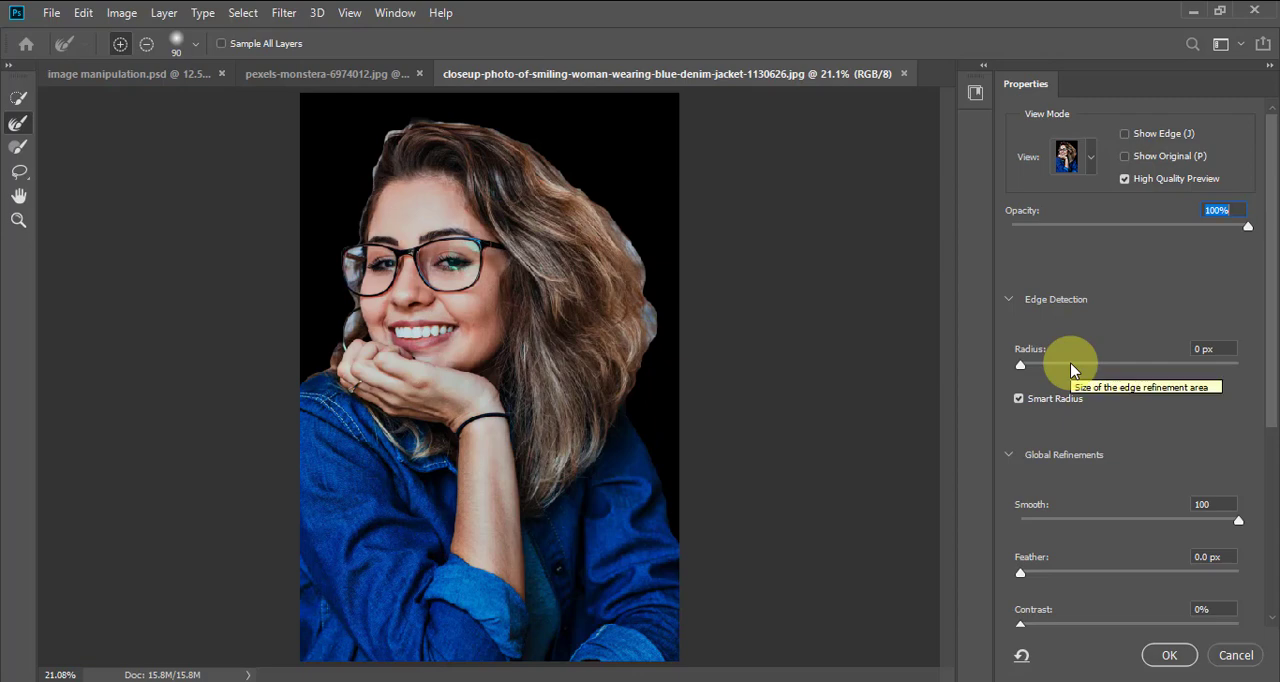
Try an edge detection Radius of 4 px and 45 px with Smart Radius on, and reset it to 0 px
left_click(1017, 398)
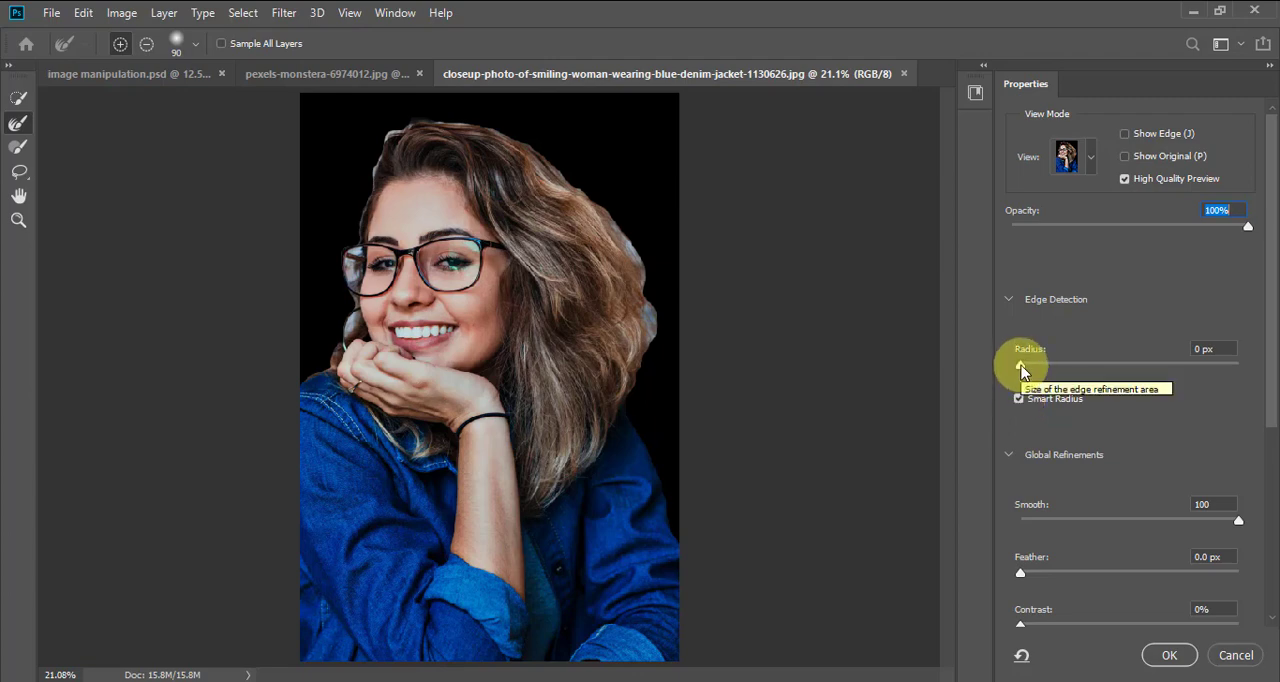
left_click(1021, 367)
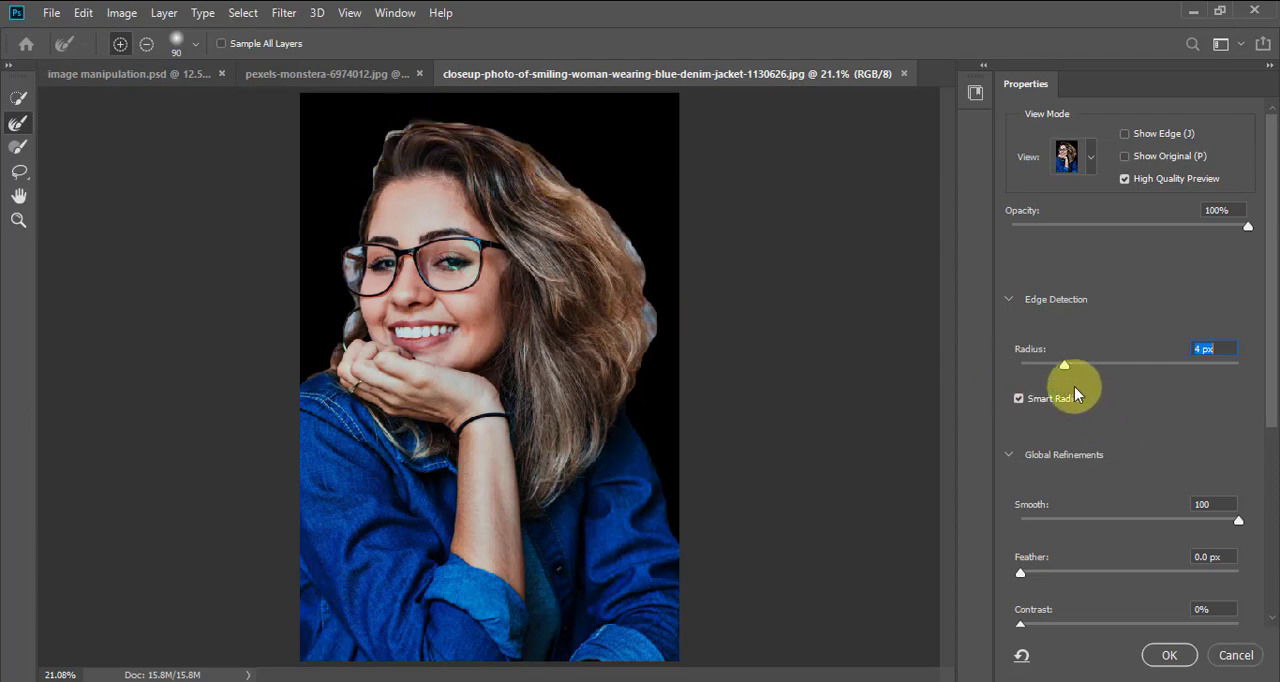
left_click_drag(1065, 367, 1149, 370)
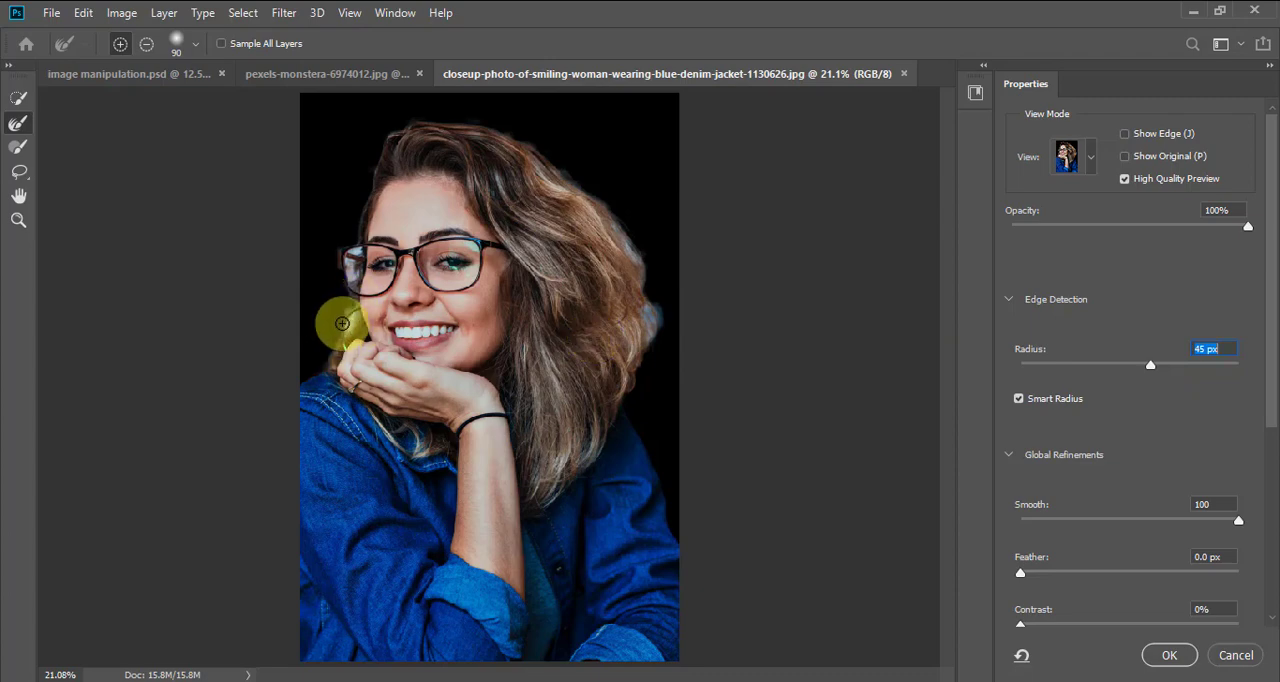
mouse_move(342, 323)
left_mouse_down()
mouse_move(338, 267)
mouse_move(347, 301)
mouse_move(372, 249)
mouse_move(355, 290)
mouse_move(321, 290)
mouse_move(330, 269)
mouse_move(421, 305)
mouse_move(537, 254)
mouse_move(465, 166)
mouse_move(653, 307)
mouse_move(649, 323)
mouse_move(689, 333)
left_mouse_up()
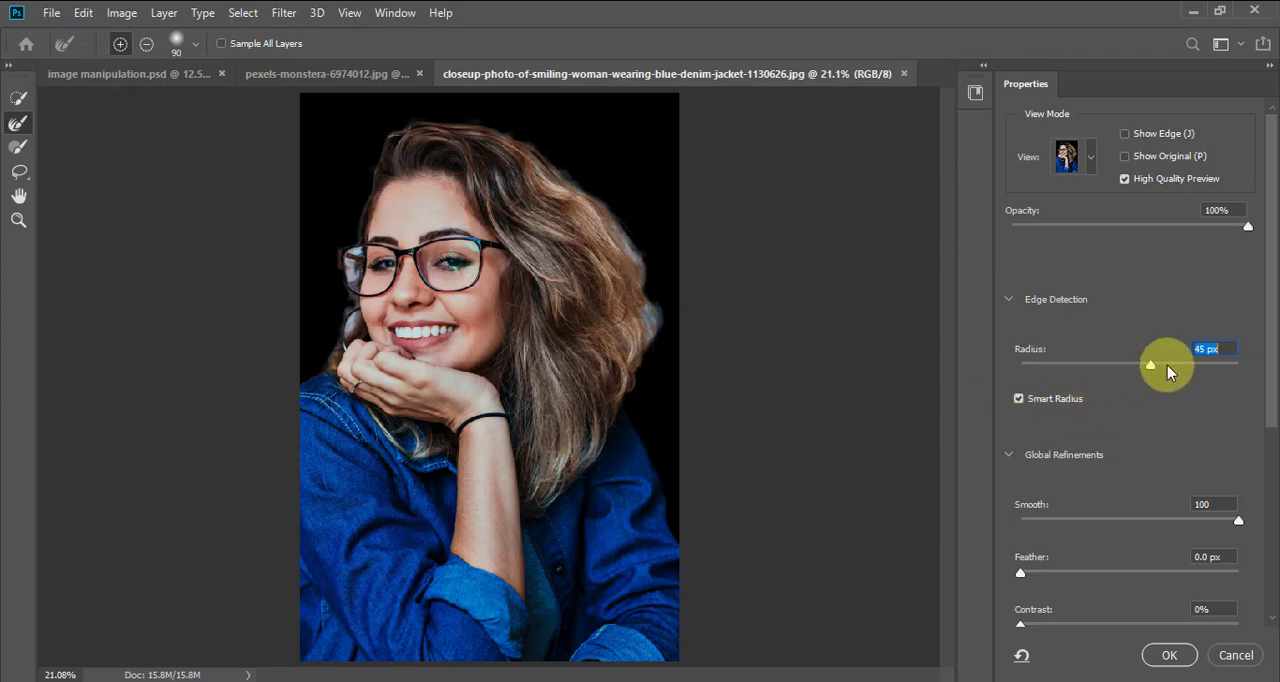
left_click_drag(1149, 368, 1024, 370)
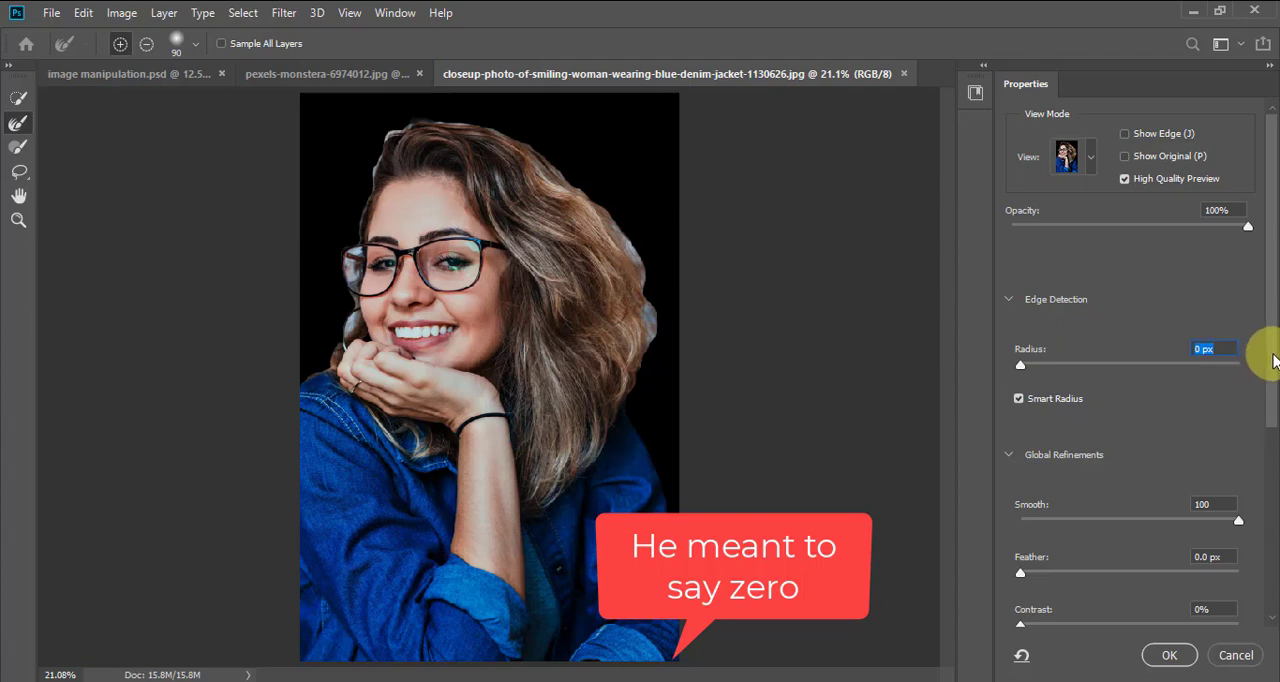
Try a Smooth value of 0 on the woman's selection edge and restore it to 100
left_click_drag(1275, 335, 1275, 372)
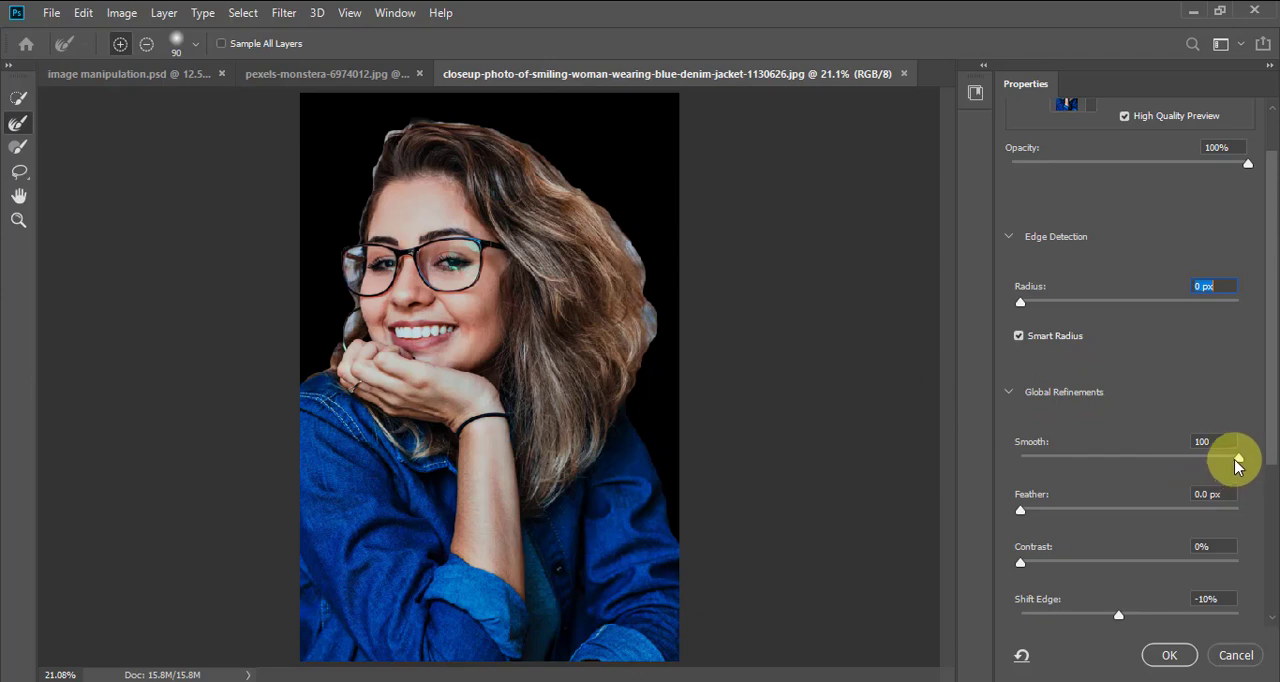
left_click_drag(1236, 460, 1006, 462)
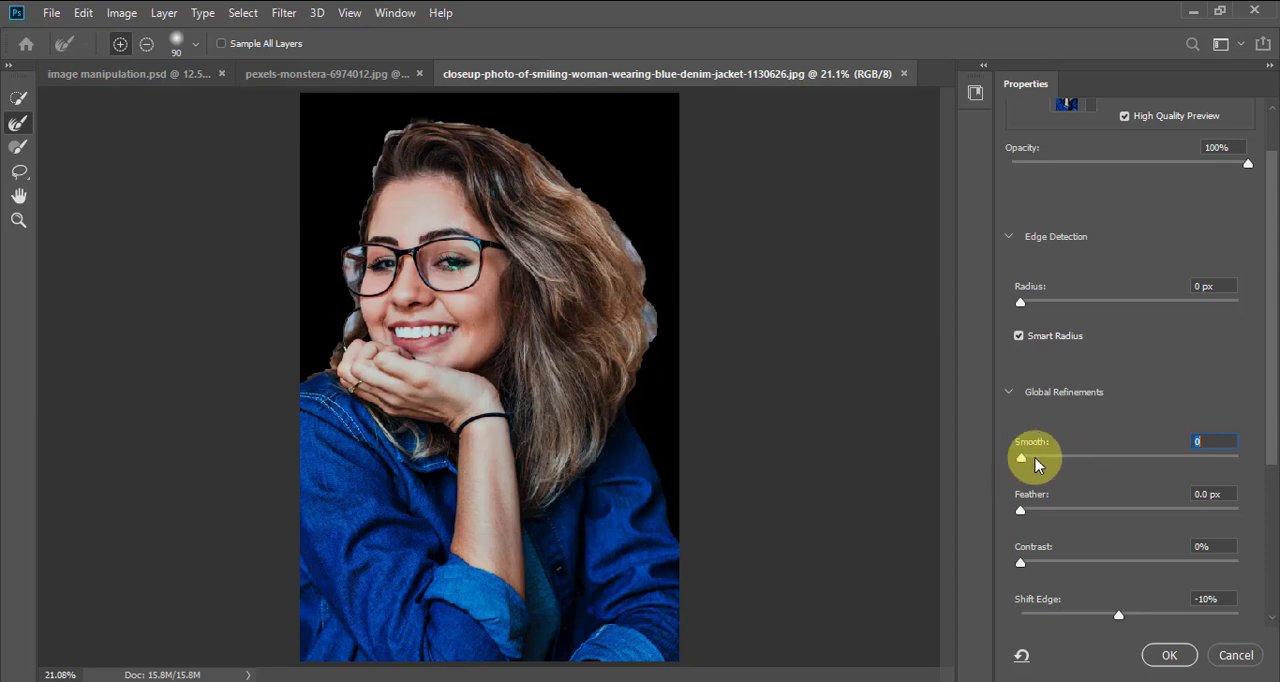
left_click_drag(1070, 462, 1245, 470)
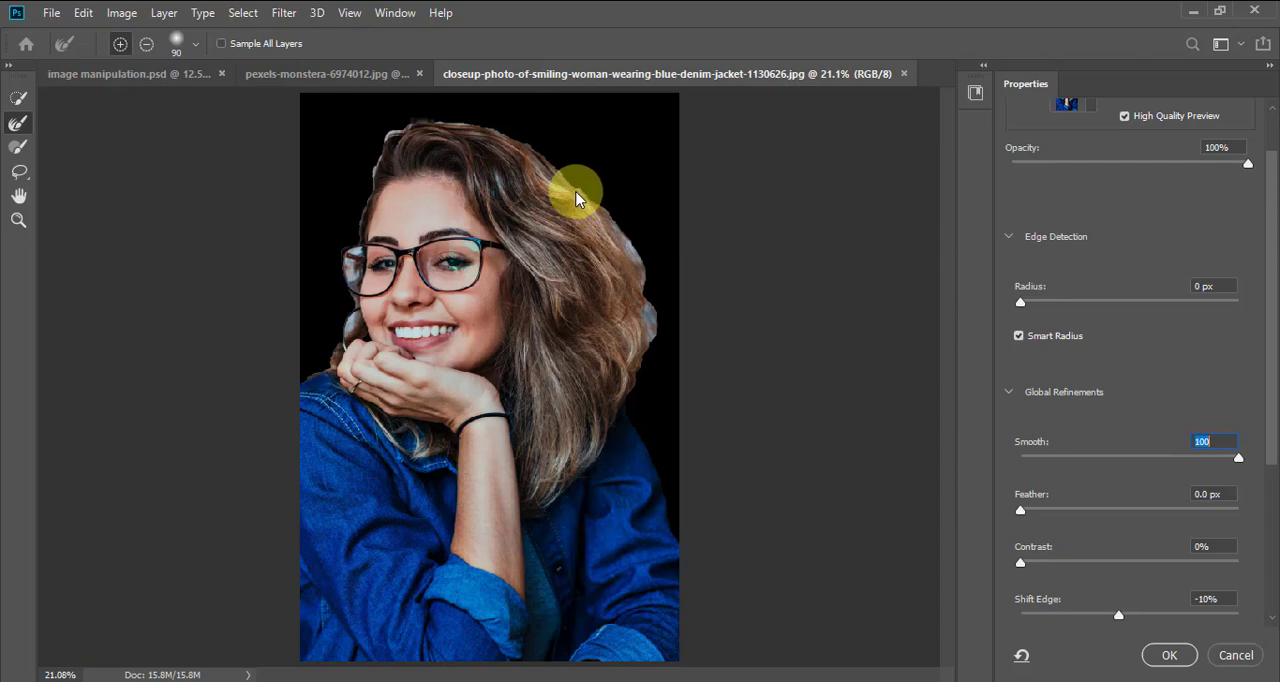
mouse_move(566, 190)
left_mouse_down()
mouse_move(534, 143)
mouse_move(528, 153)
mouse_move(640, 234)
mouse_move(571, 129)
mouse_move(566, 181)
mouse_move(520, 143)
mouse_move(563, 136)
mouse_move(651, 282)
mouse_move(634, 266)
mouse_move(656, 368)
mouse_move(620, 406)
mouse_move(646, 289)
mouse_move(409, 149)
left_mouse_up()
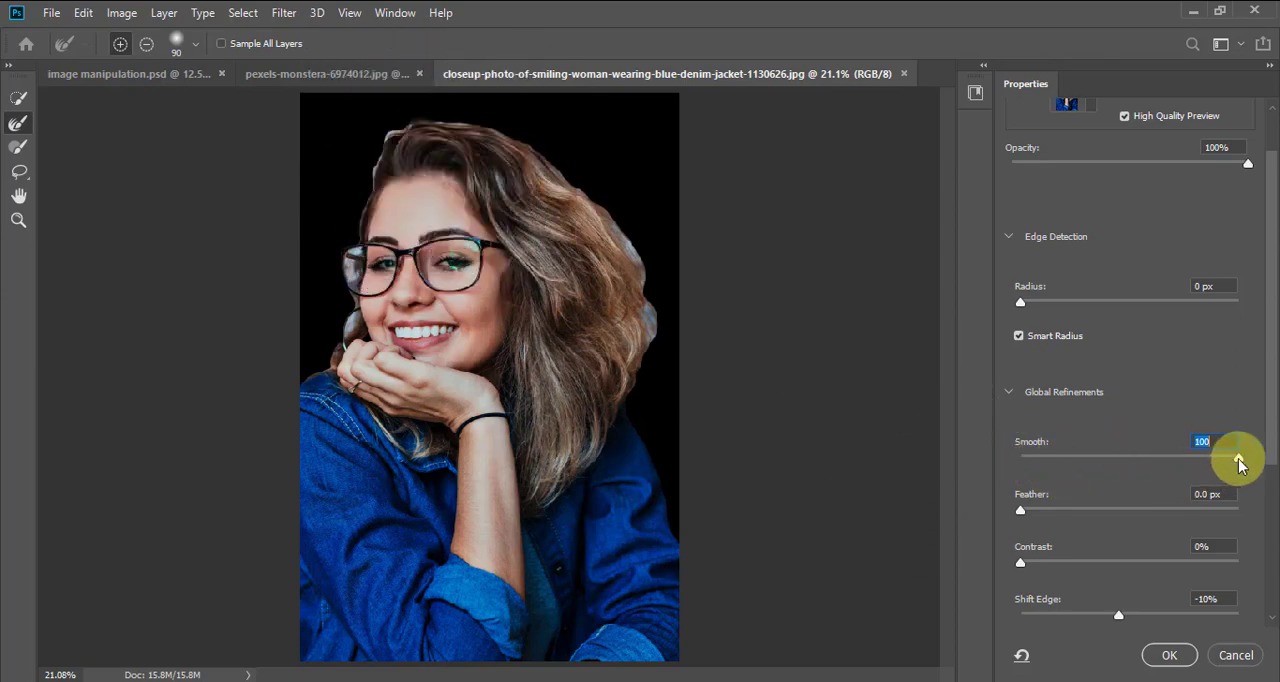
left_click_drag(1239, 458, 1127, 458)
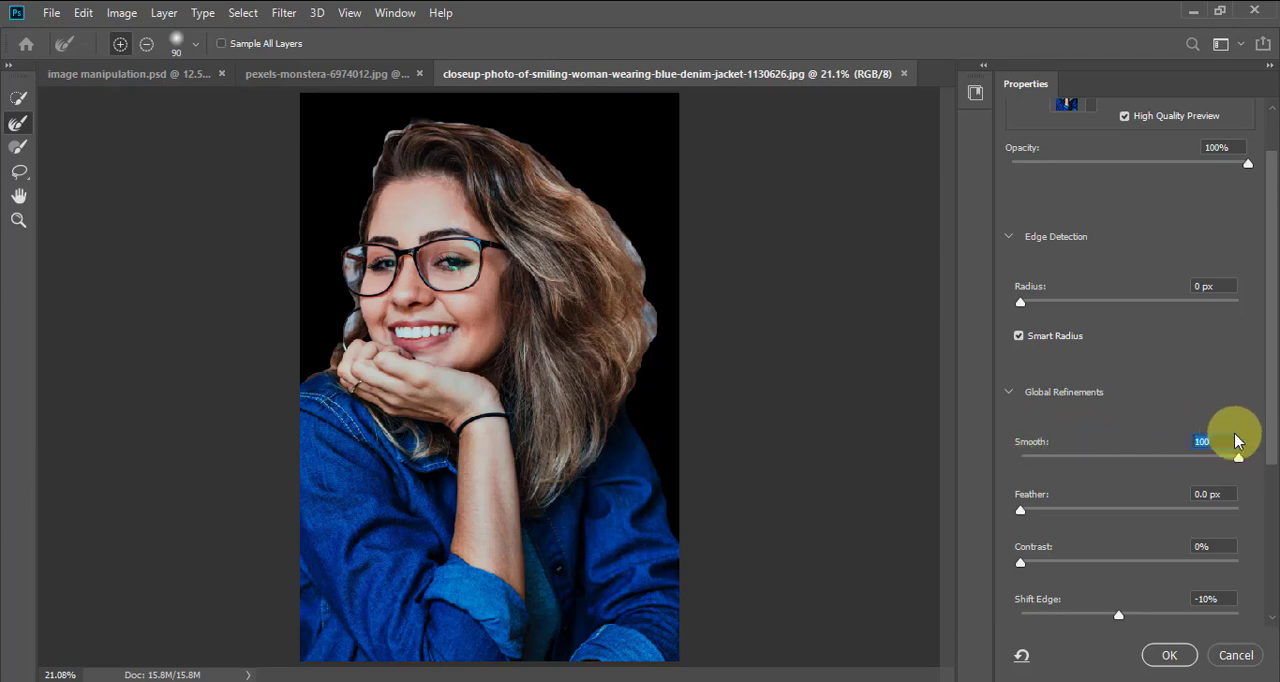
Try a Feather of 22.4 px on the selection edge and reset it to 0 px
left_click_drag(1271, 437, 1270, 492)
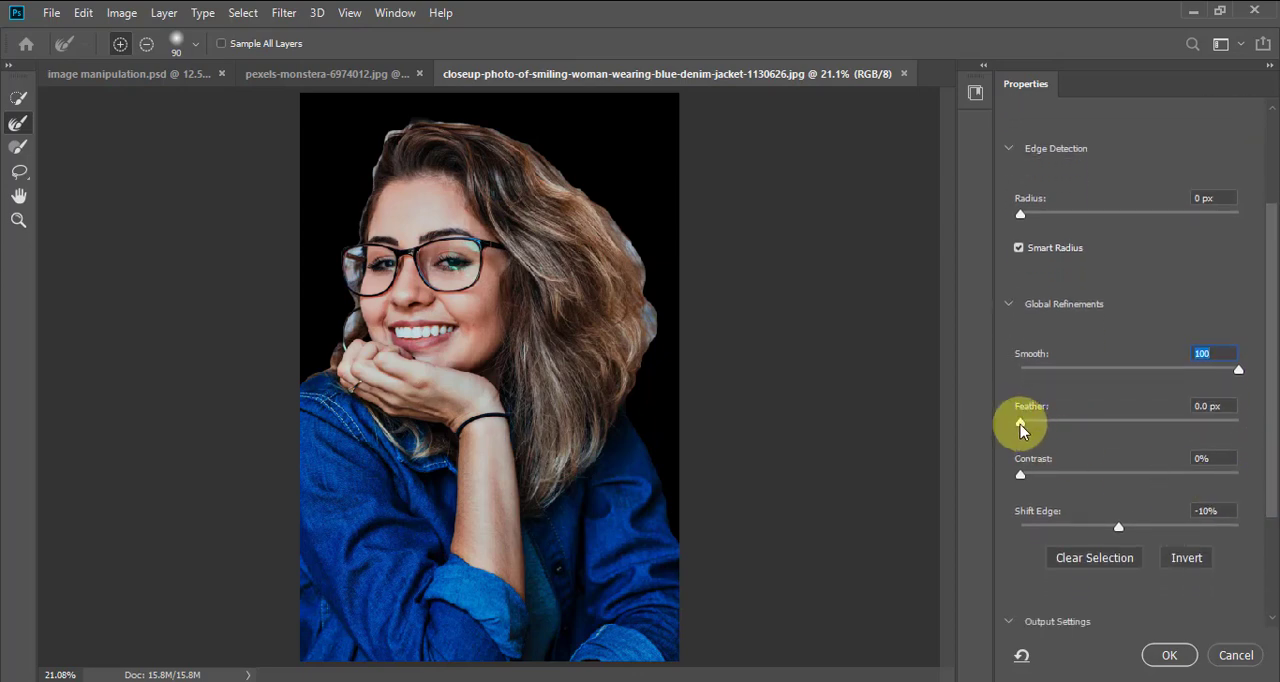
left_click_drag(1024, 429, 1107, 432)
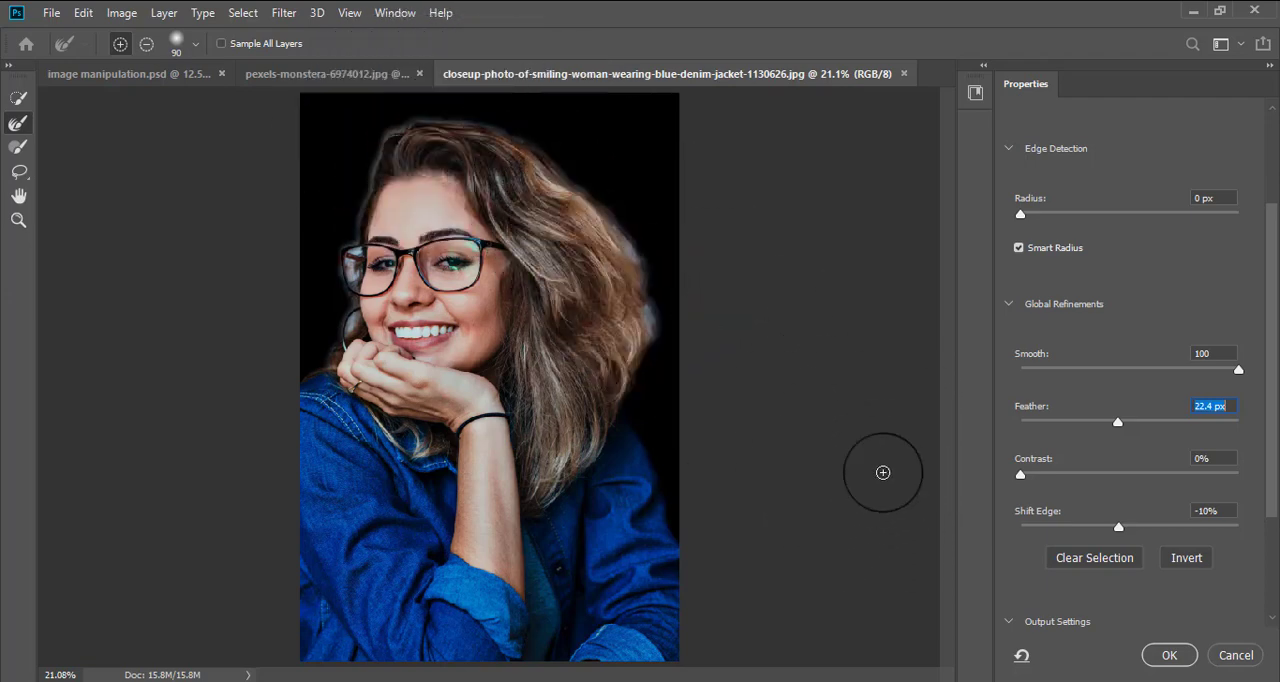
left_click_drag(1116, 430, 996, 436)
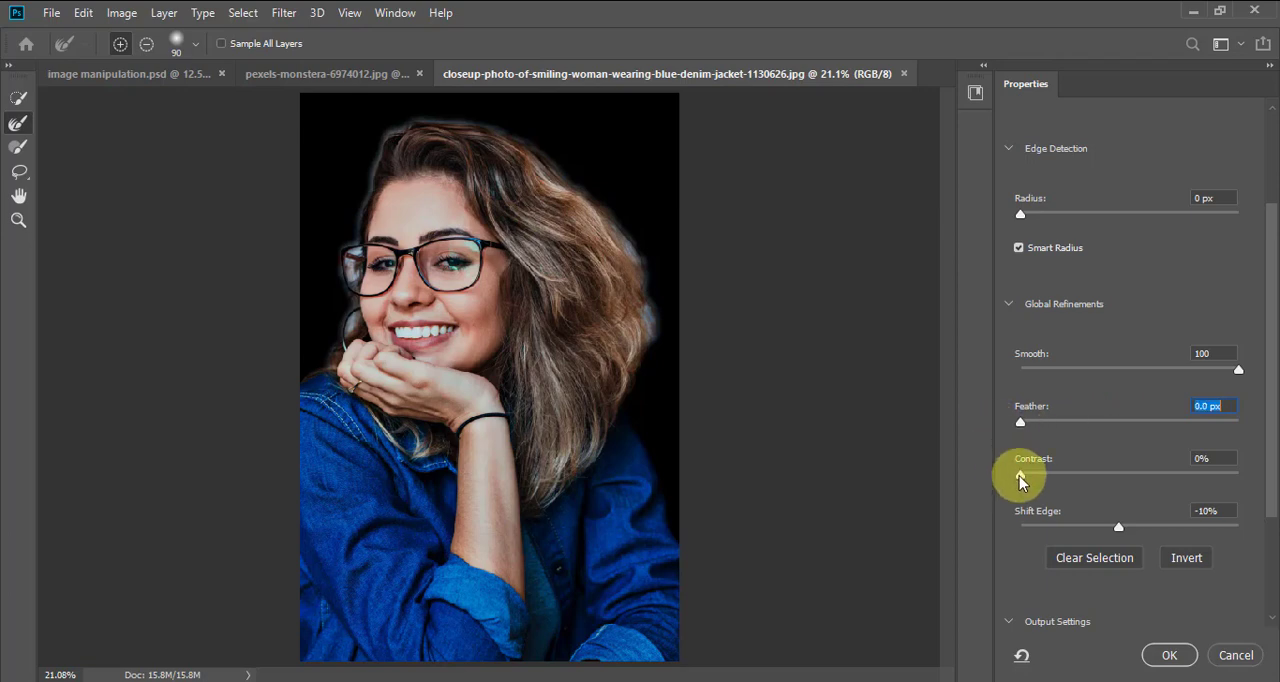
Try edge Contrast values of 51%, 85% and 100%, and reset the Contrast to 0%
left_click_drag(1021, 478, 1096, 478)
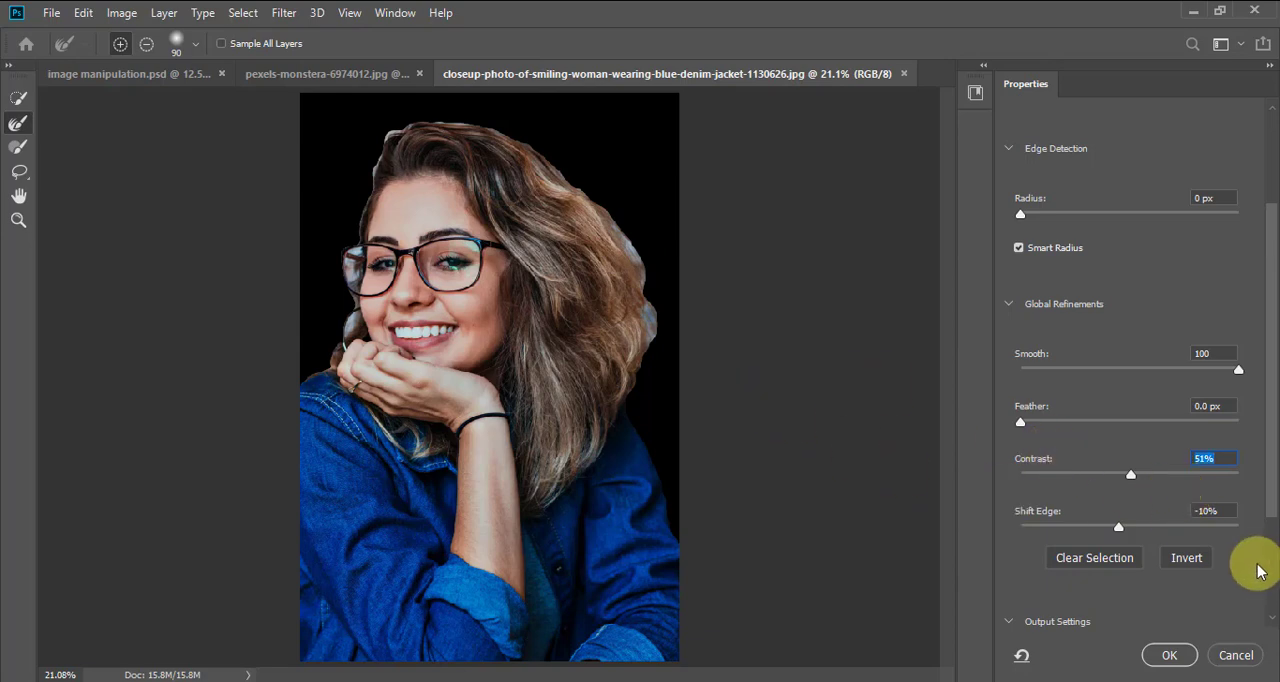
left_click_drag(1134, 474, 1209, 486)
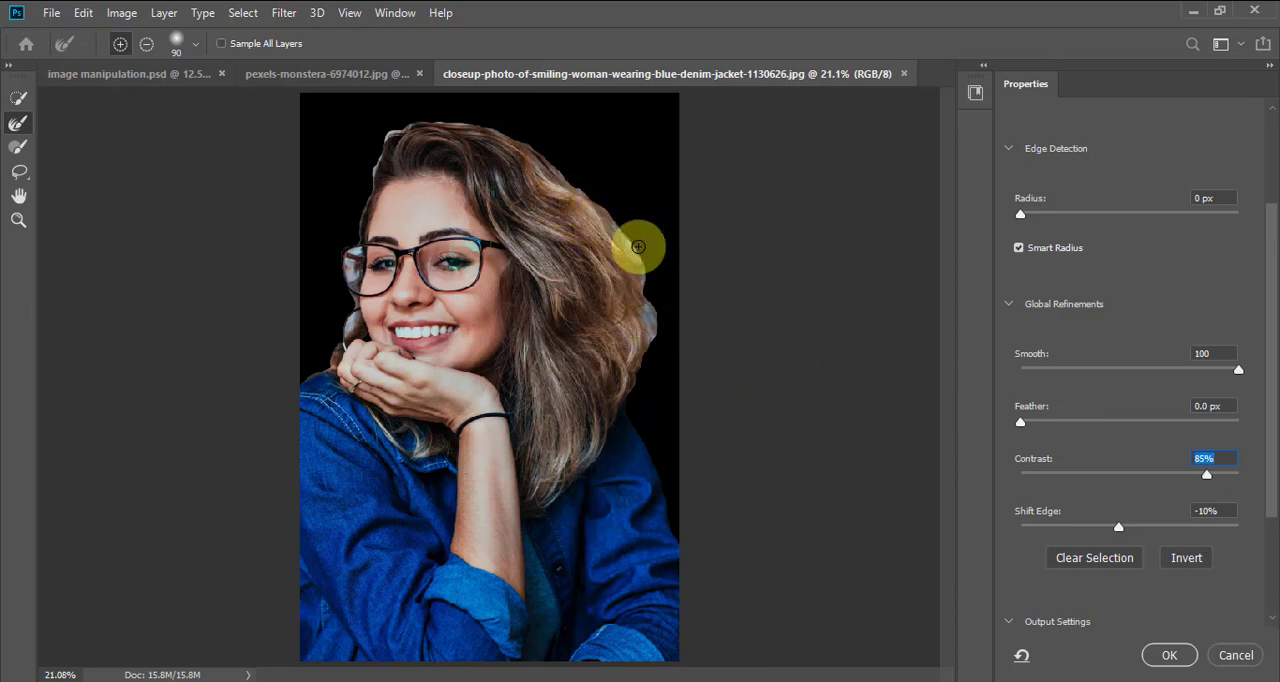
left_click(1207, 476)
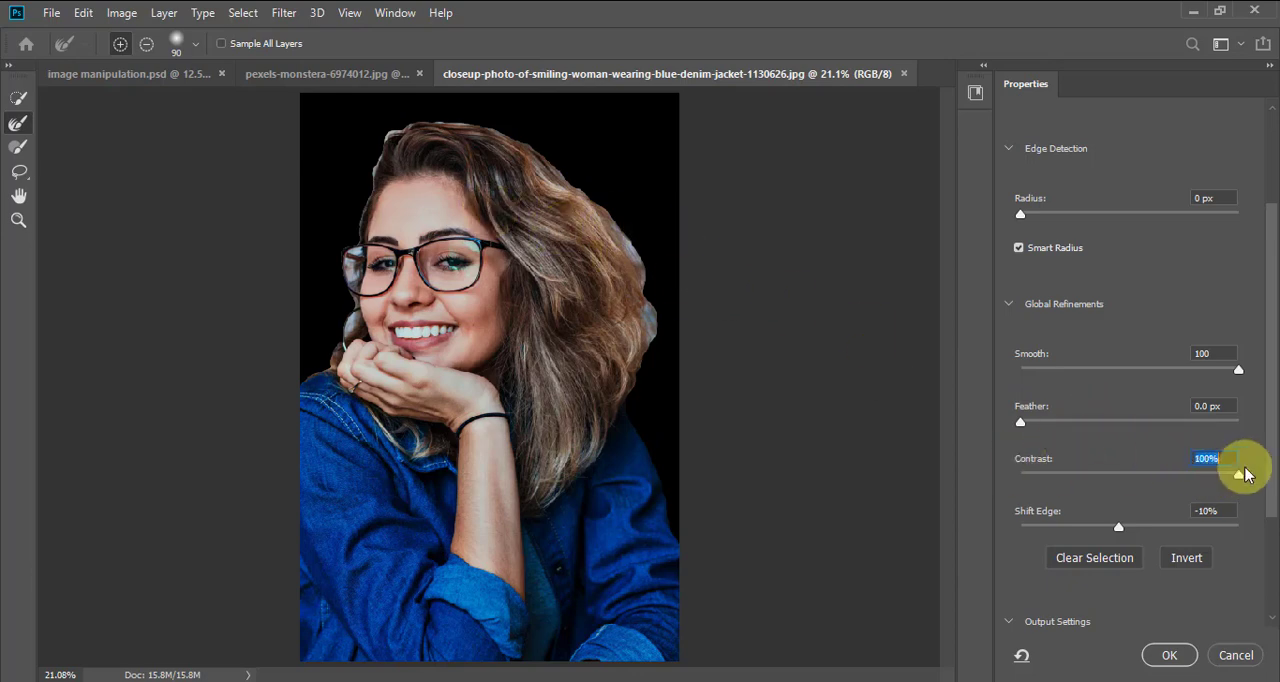
left_click_drag(1240, 474, 1030, 480)
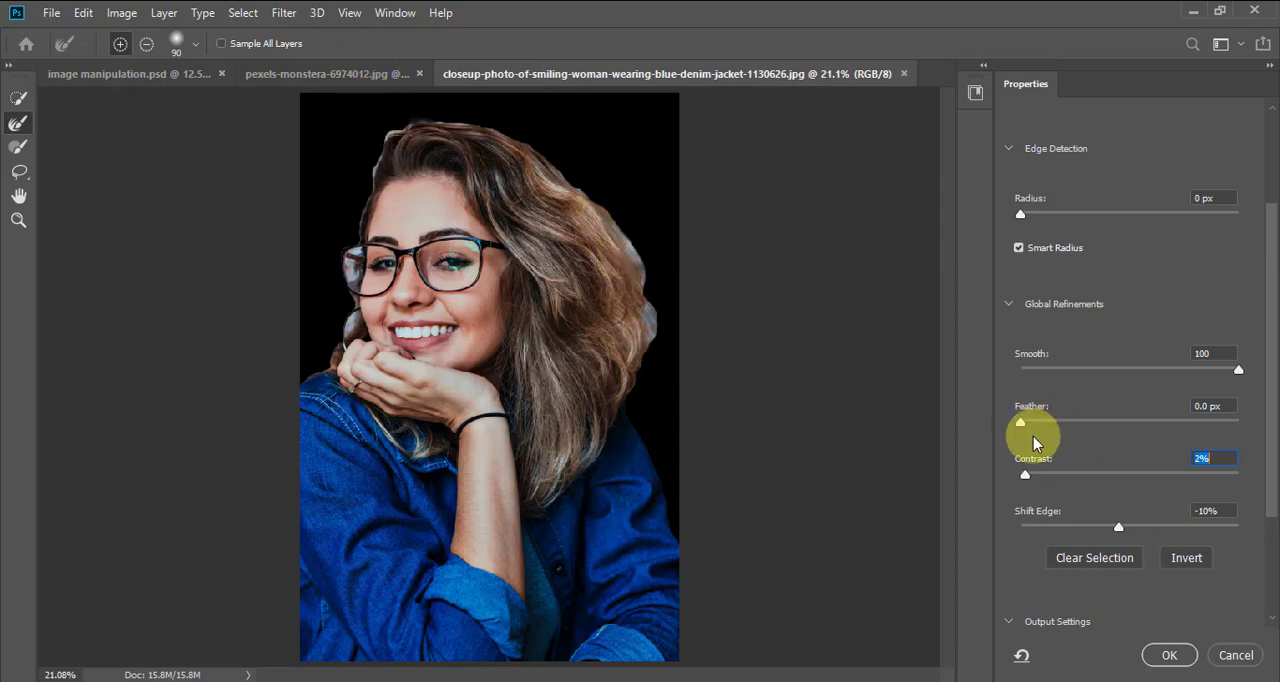
left_click_drag(1033, 478, 996, 485)
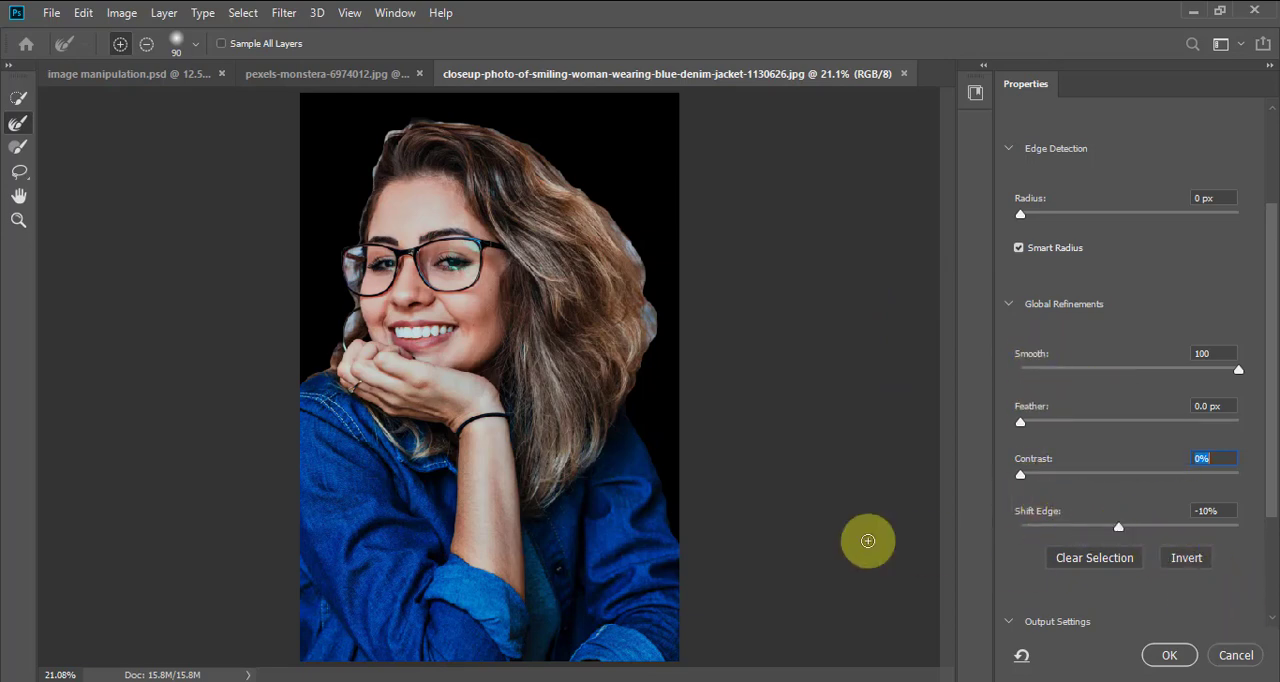
Try Shift Edge at 0% and at -62%, and reset it to 0%
left_click(1205, 512)
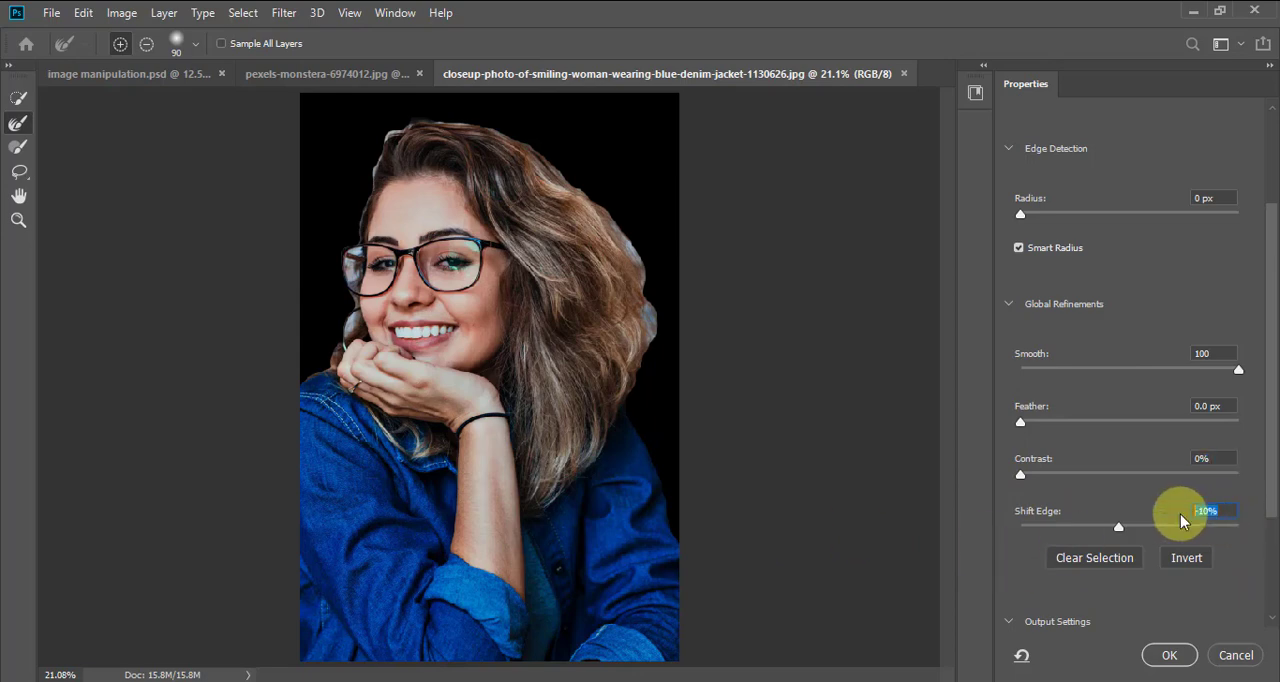
key("shift+Up")
type("00")
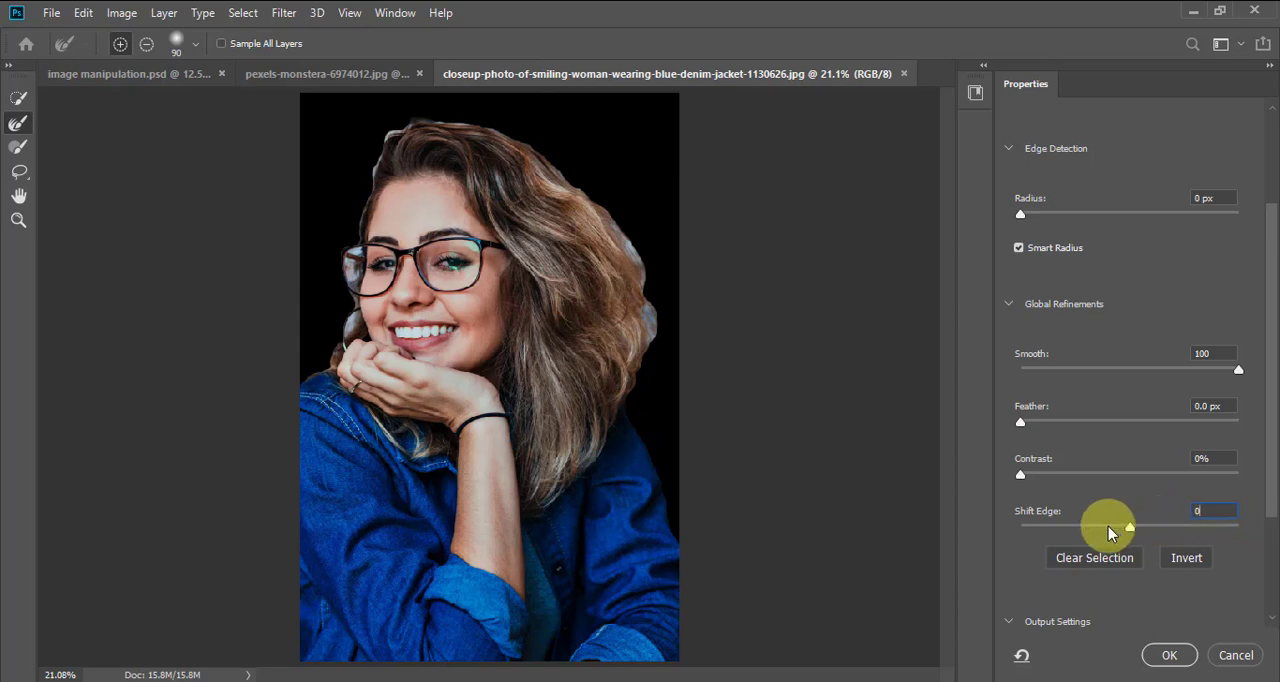
key("Return")
left_click_drag(1092, 528, 1069, 528)
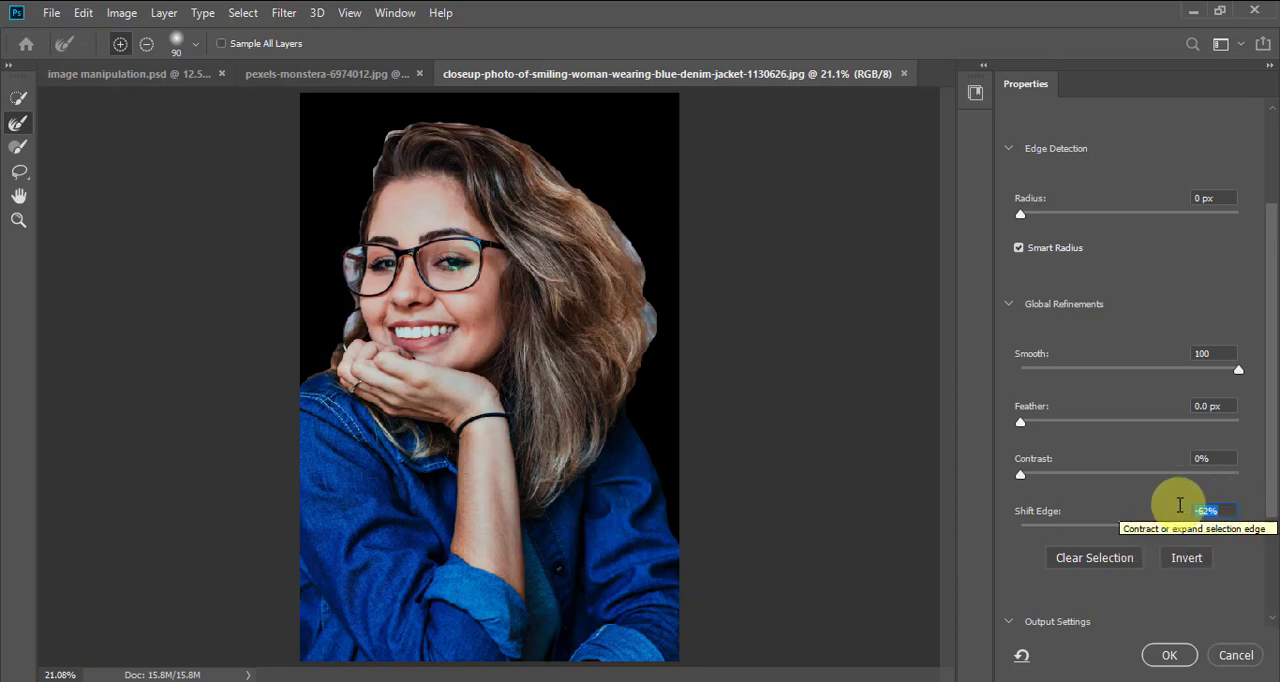
type("0")
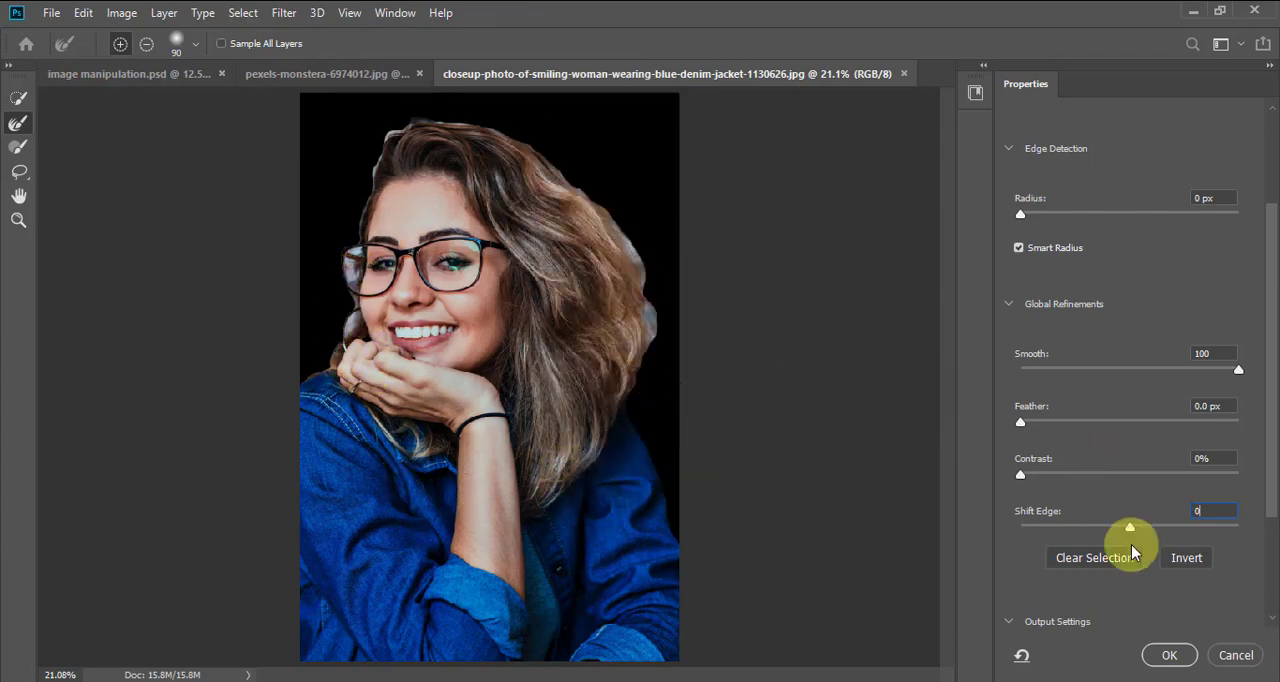
Contract the woman's selection edge by setting Shift Edge to -81%
left_click_drag(1127, 532, 1087, 533)
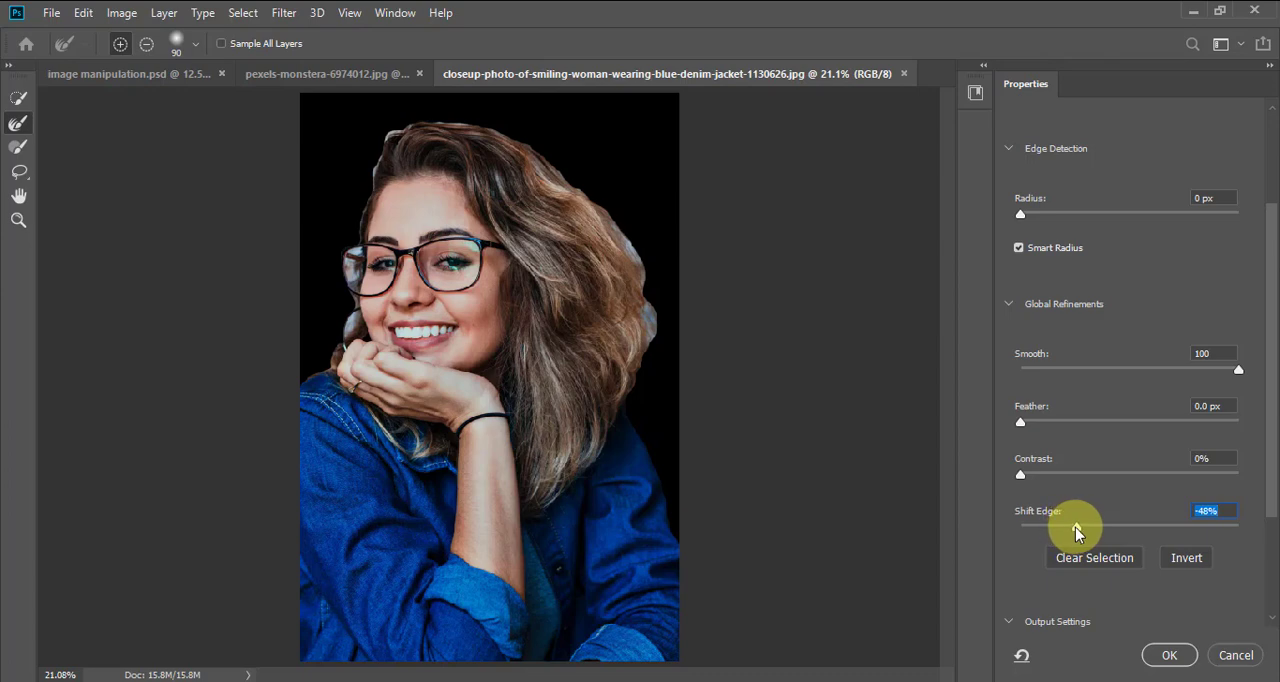
left_click_drag(1075, 527, 1040, 527)
left_click_drag(1033, 529, 1041, 533)
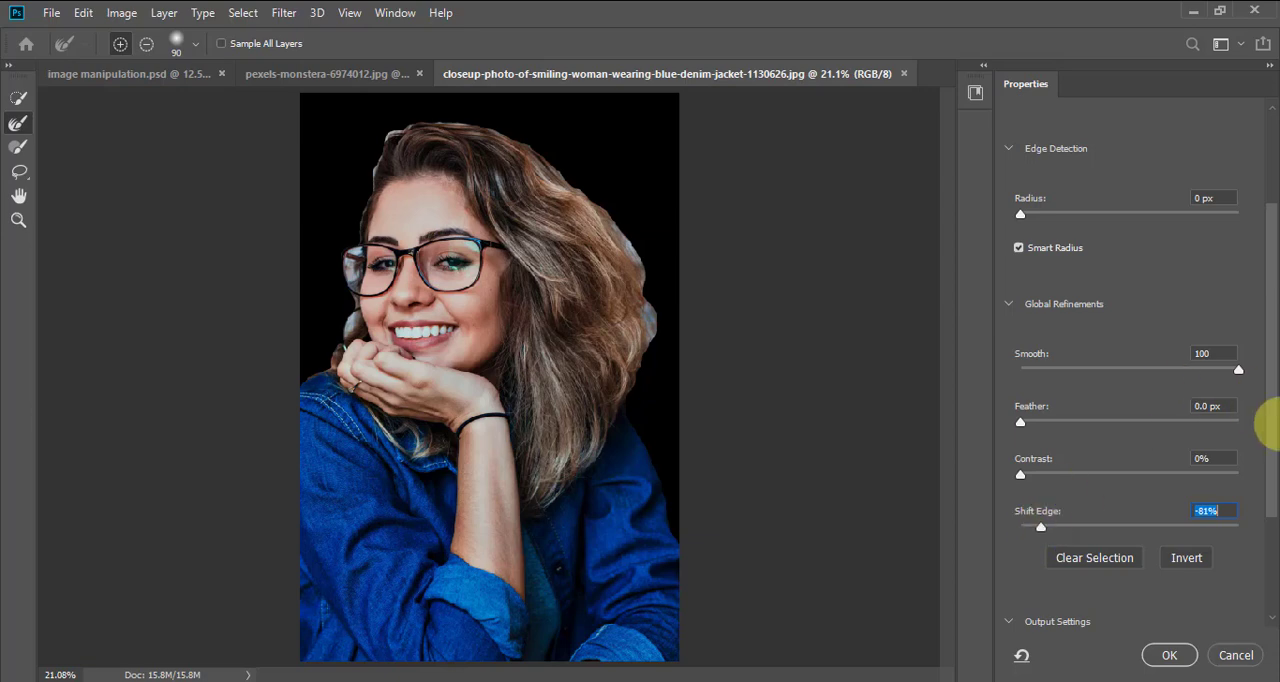
Switch Decontaminate Colors off and back on in the output settings
left_click_drag(1269, 430, 1274, 540)
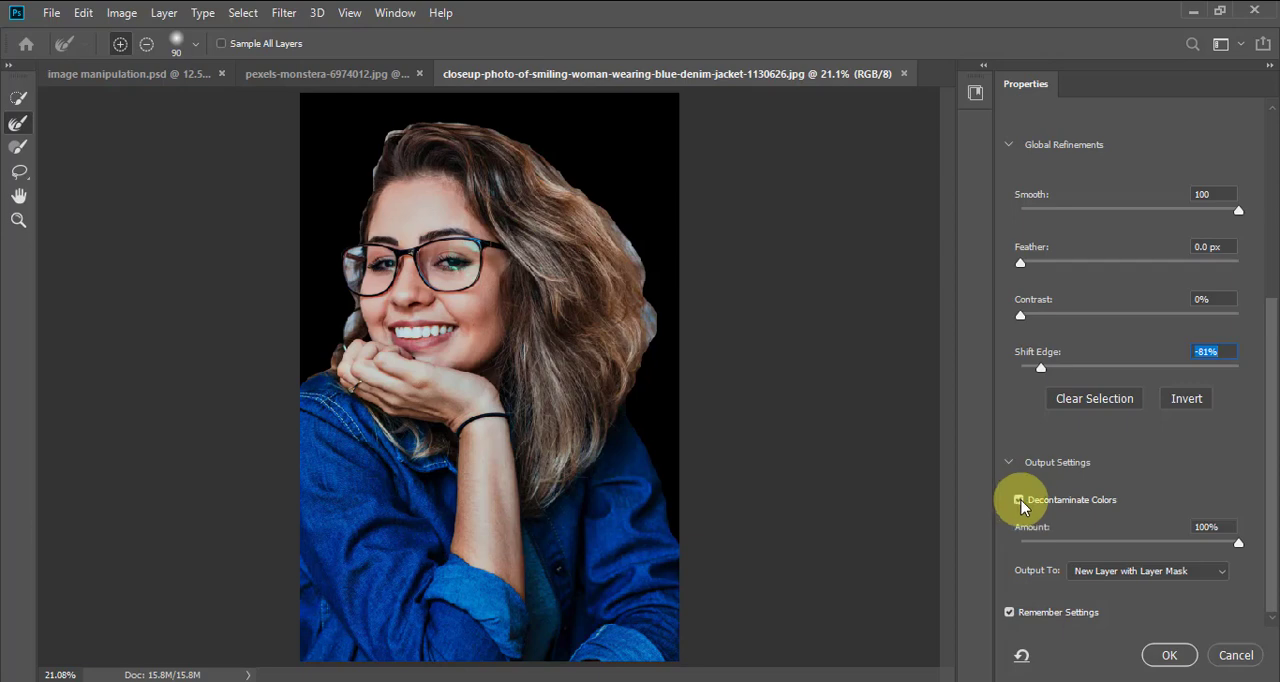
left_click(1020, 500)
left_click(1020, 500)
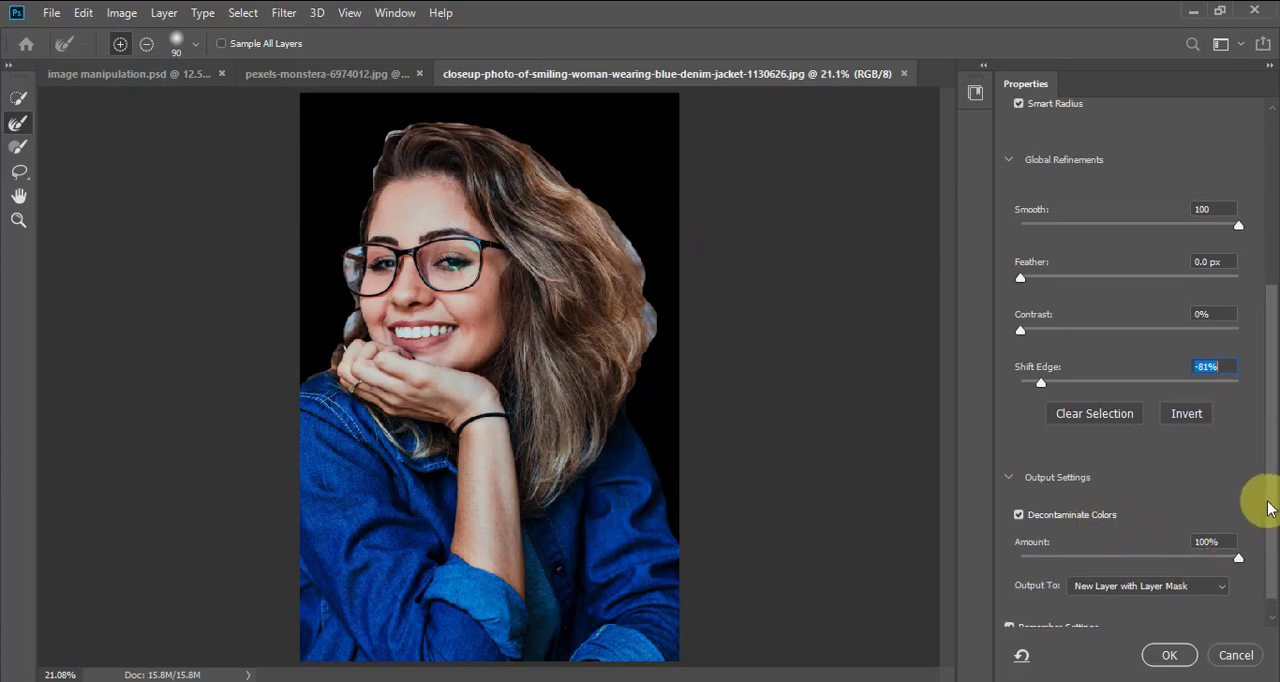
Try adding the area at the top of the woman's hair with a size 70 Quick Selection brush, and revert it
left_click(17, 99)
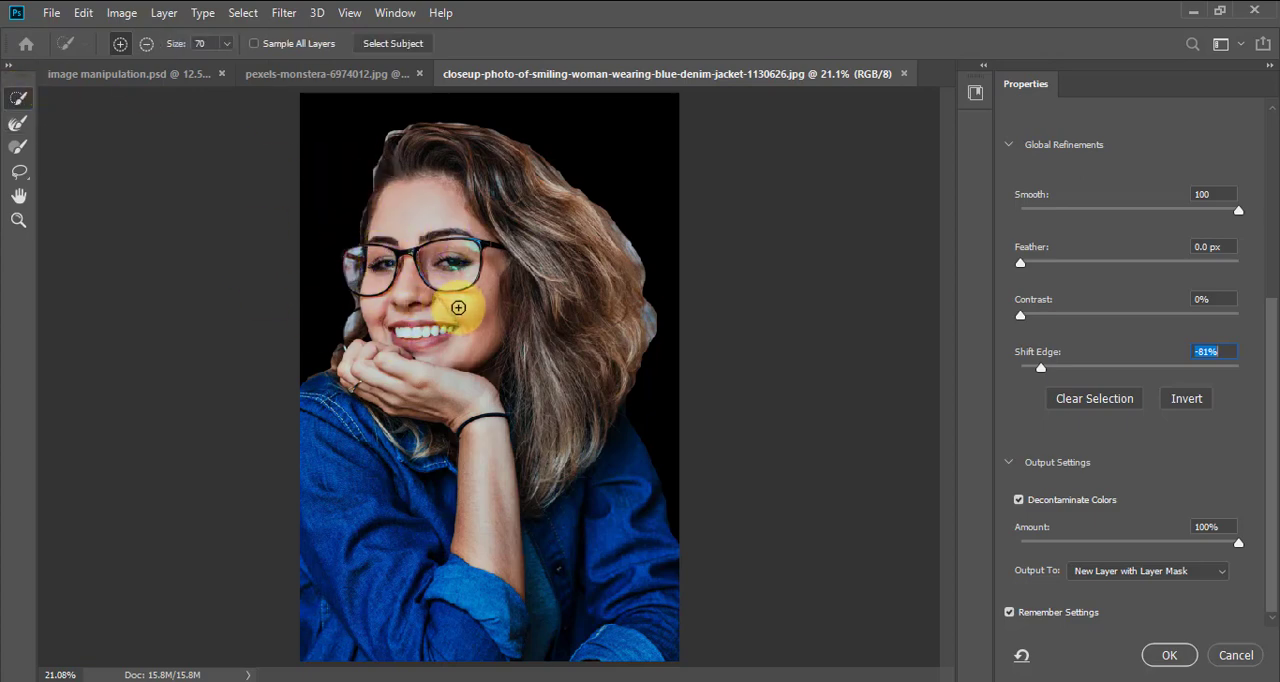
left_click(391, 131)
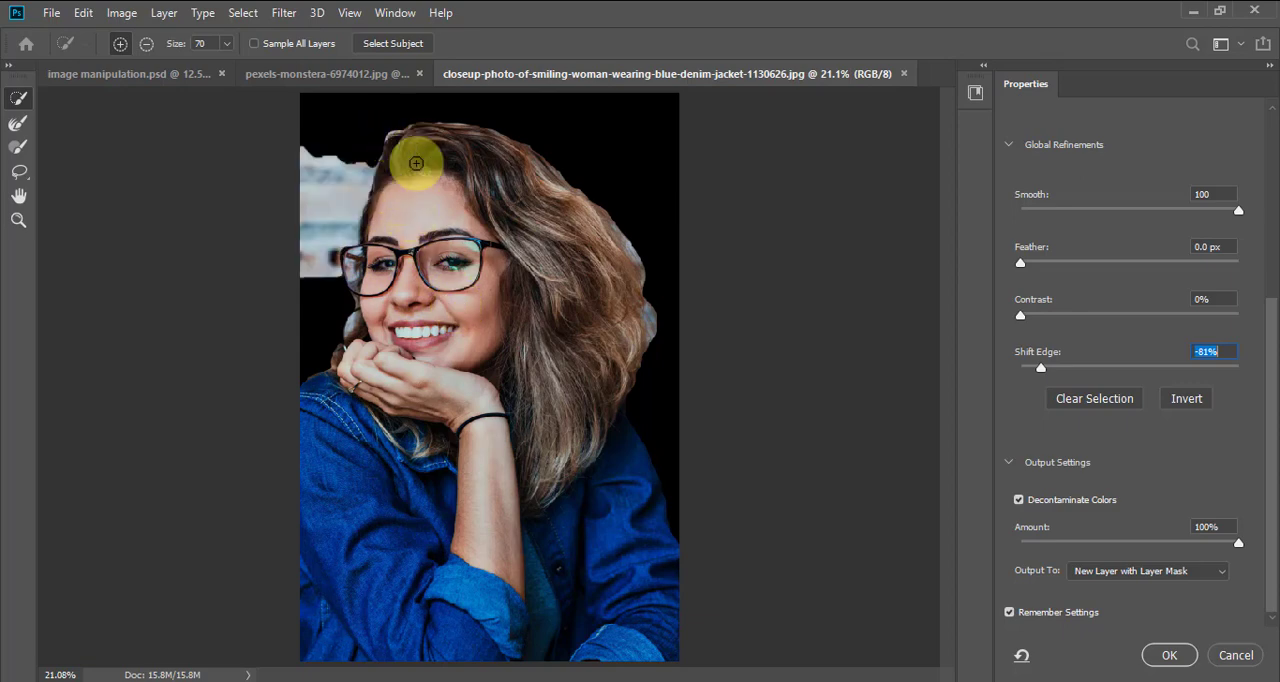
left_click(335, 193, "alt")
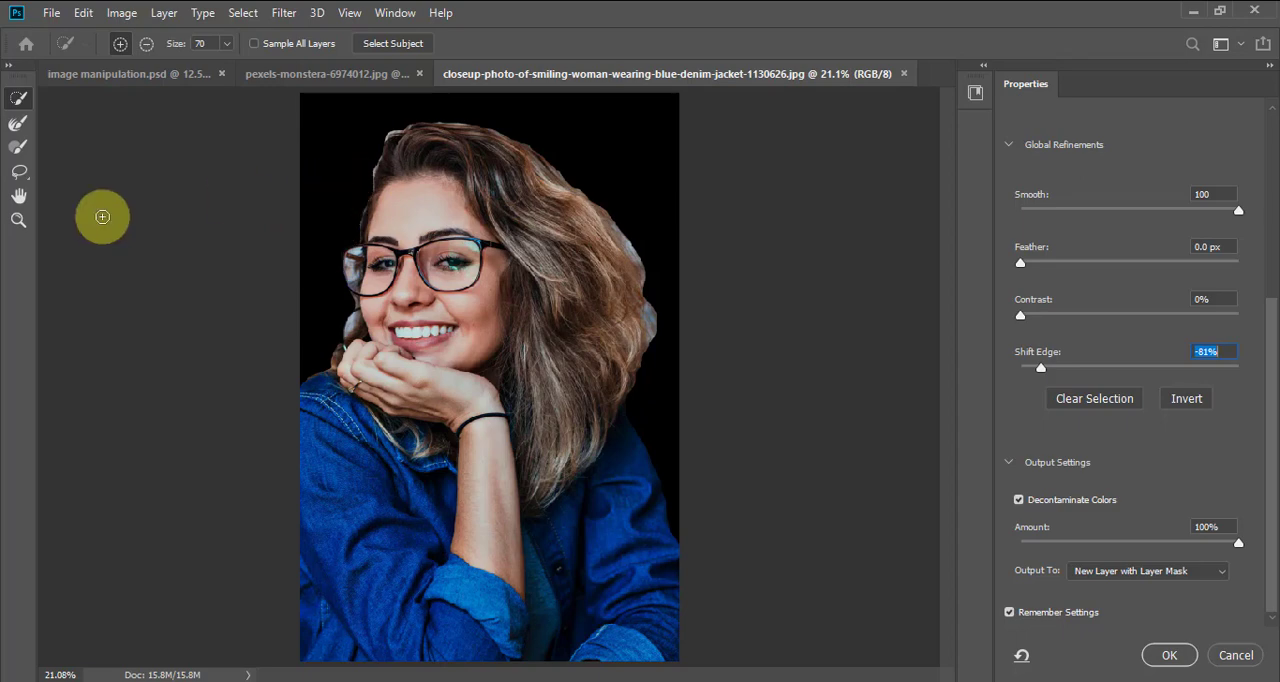
left_click(17, 127)
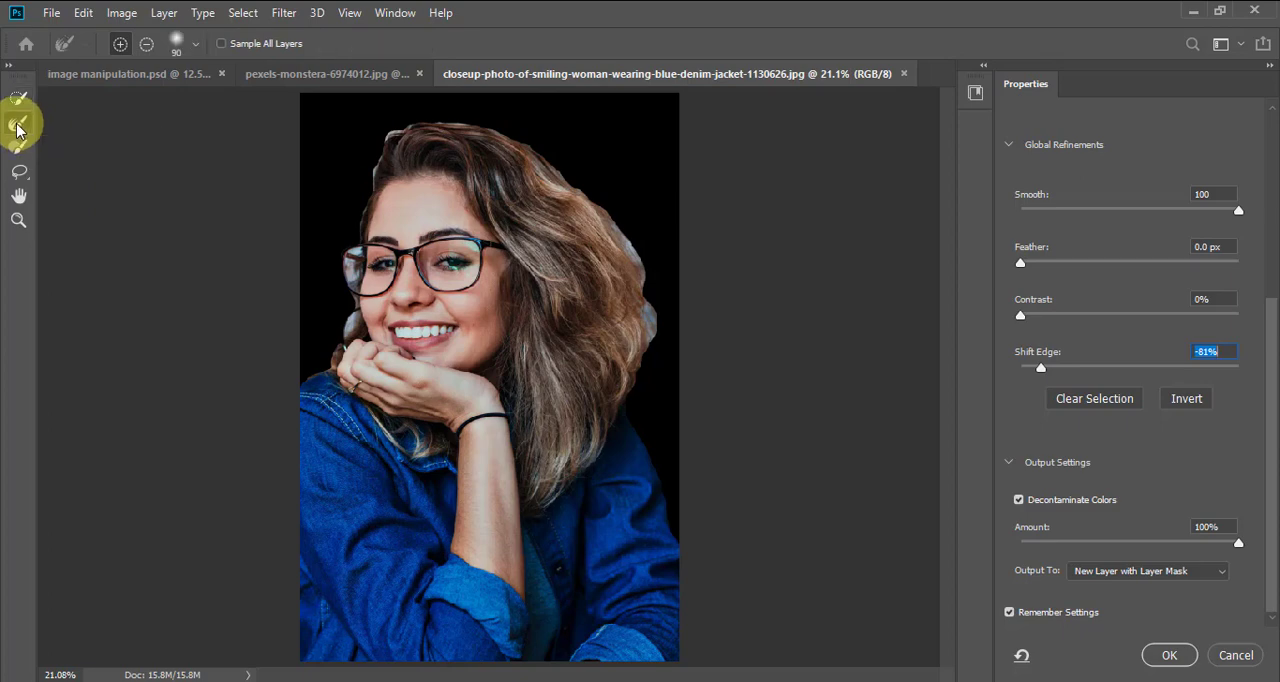
left_click(18, 220)
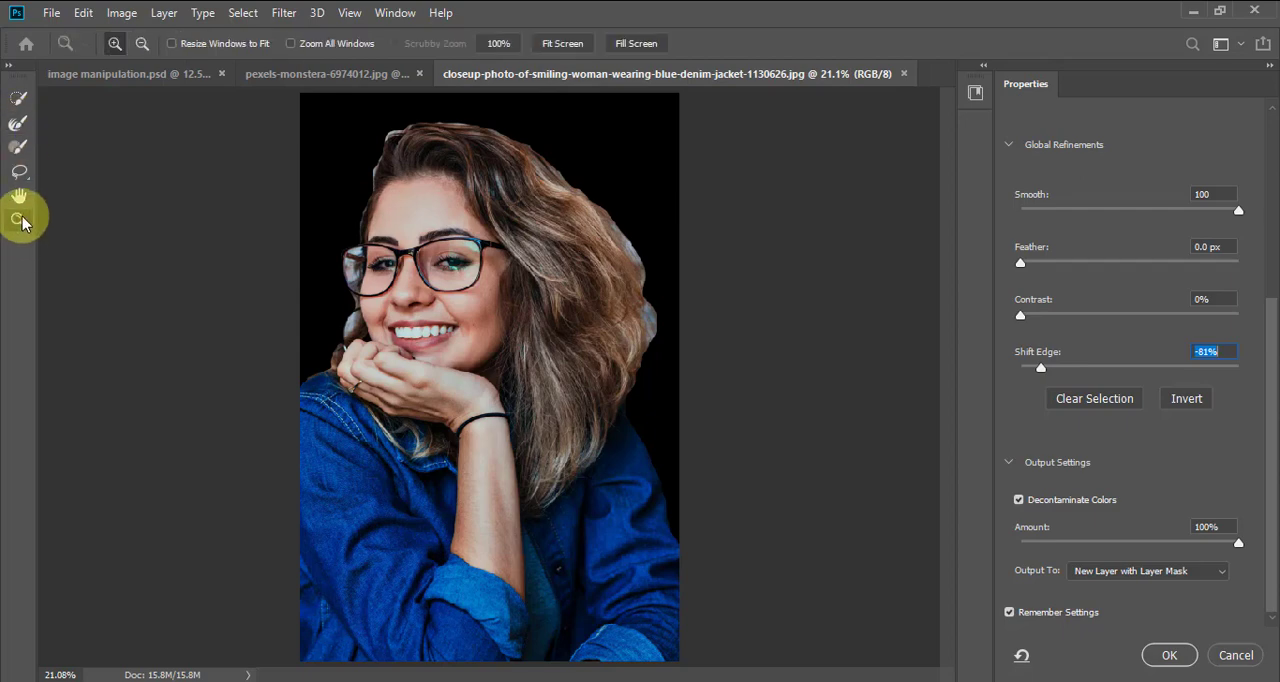
left_click_drag(358, 114, 667, 327)
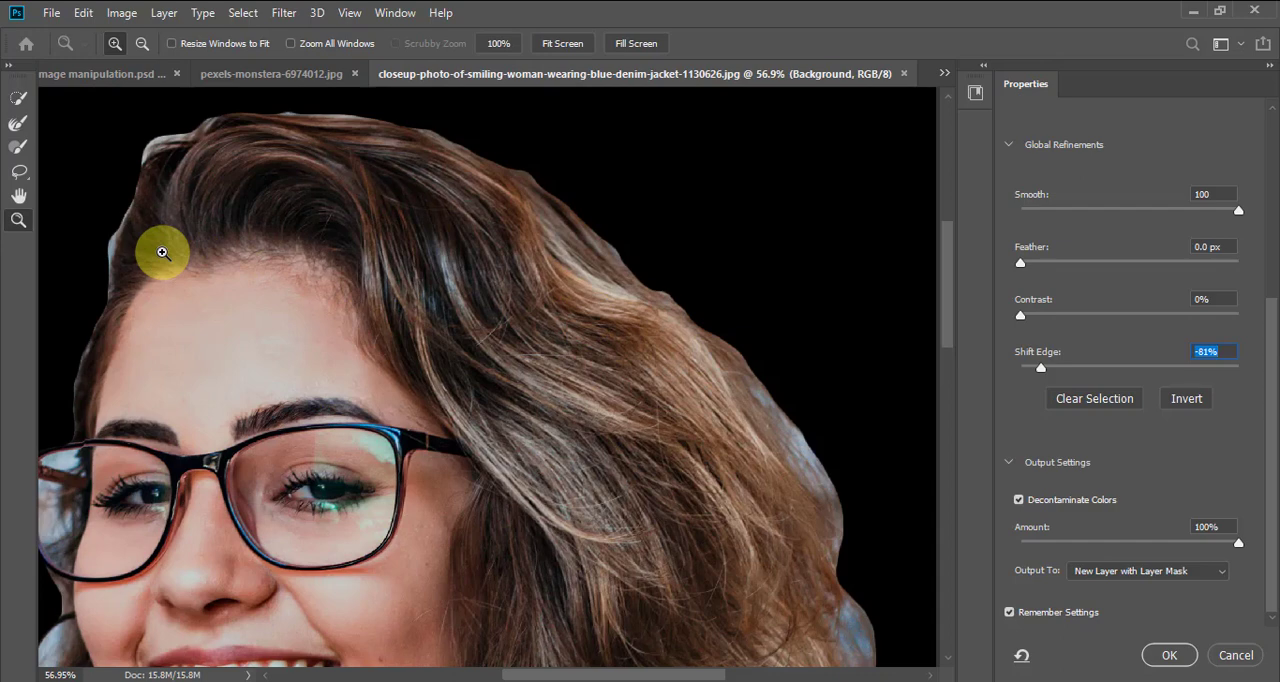
key("ctrl+0")
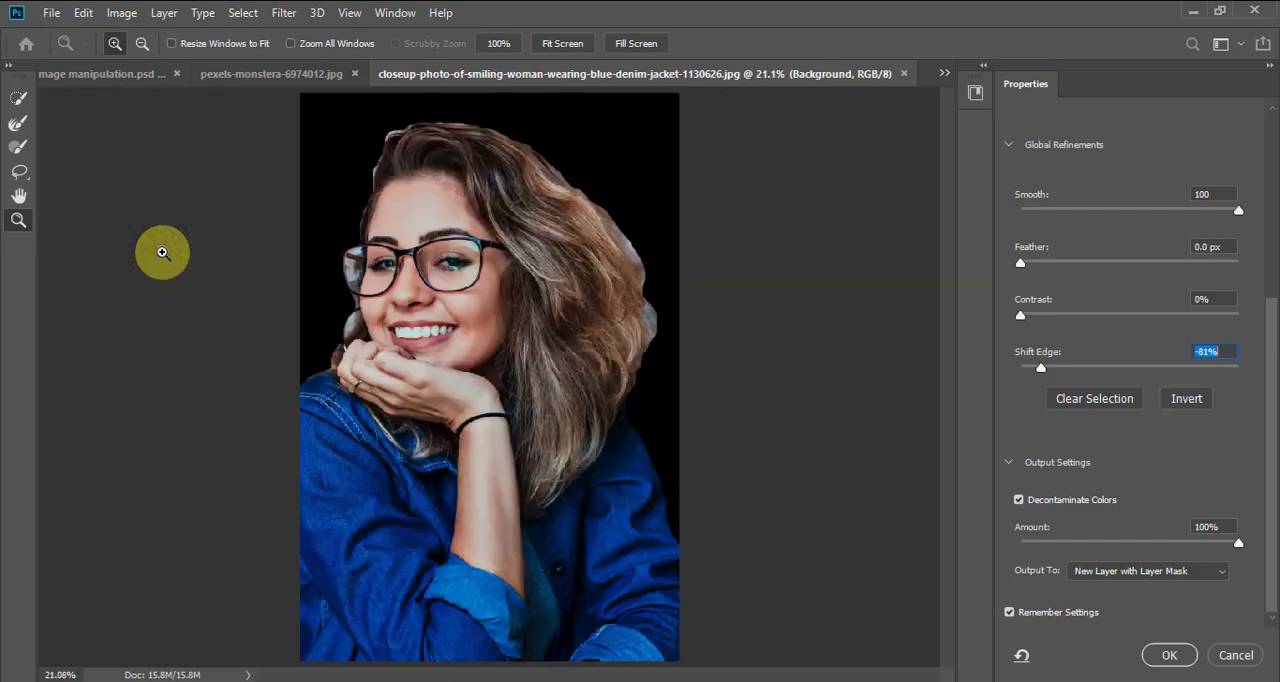
left_click(18, 197)
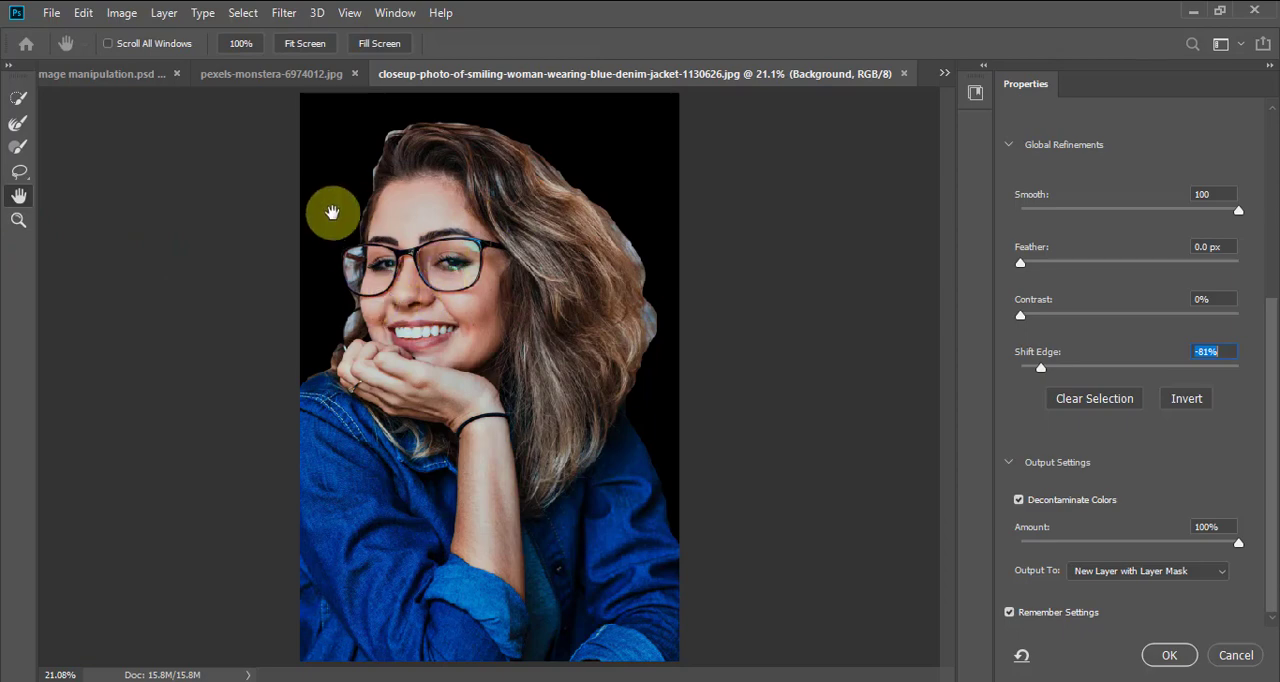
left_click(16, 128)
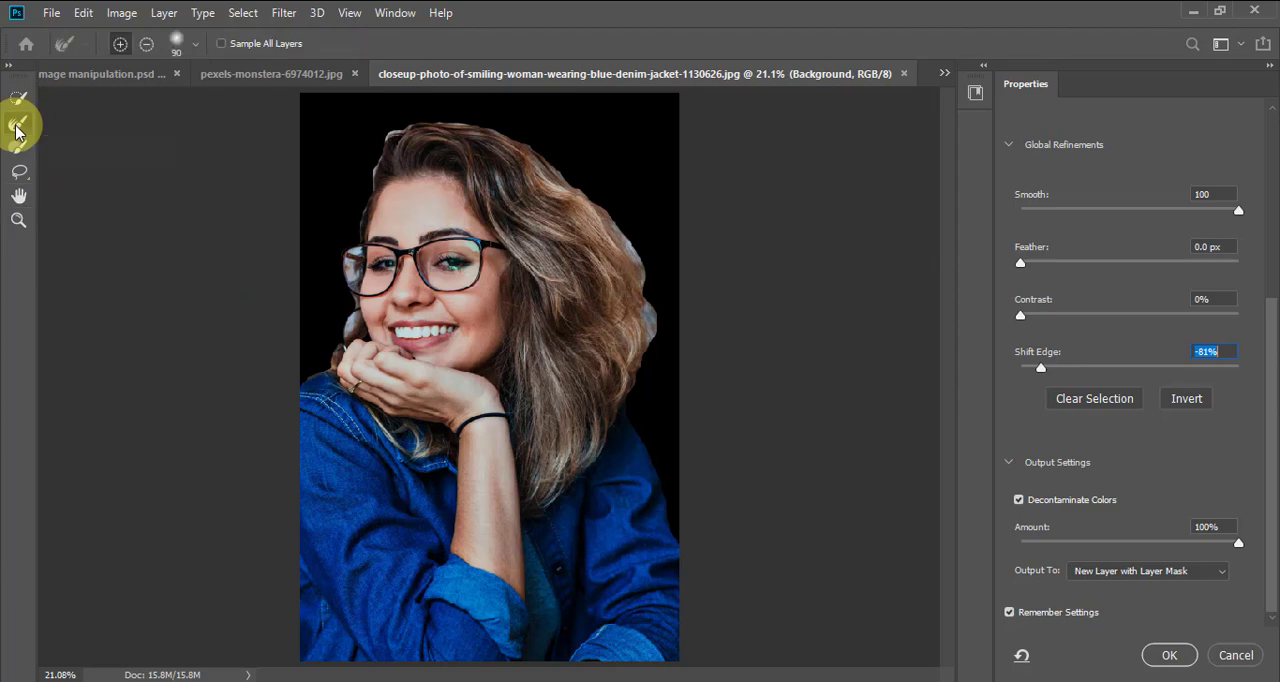
left_click(18, 198)
left_click(18, 217)
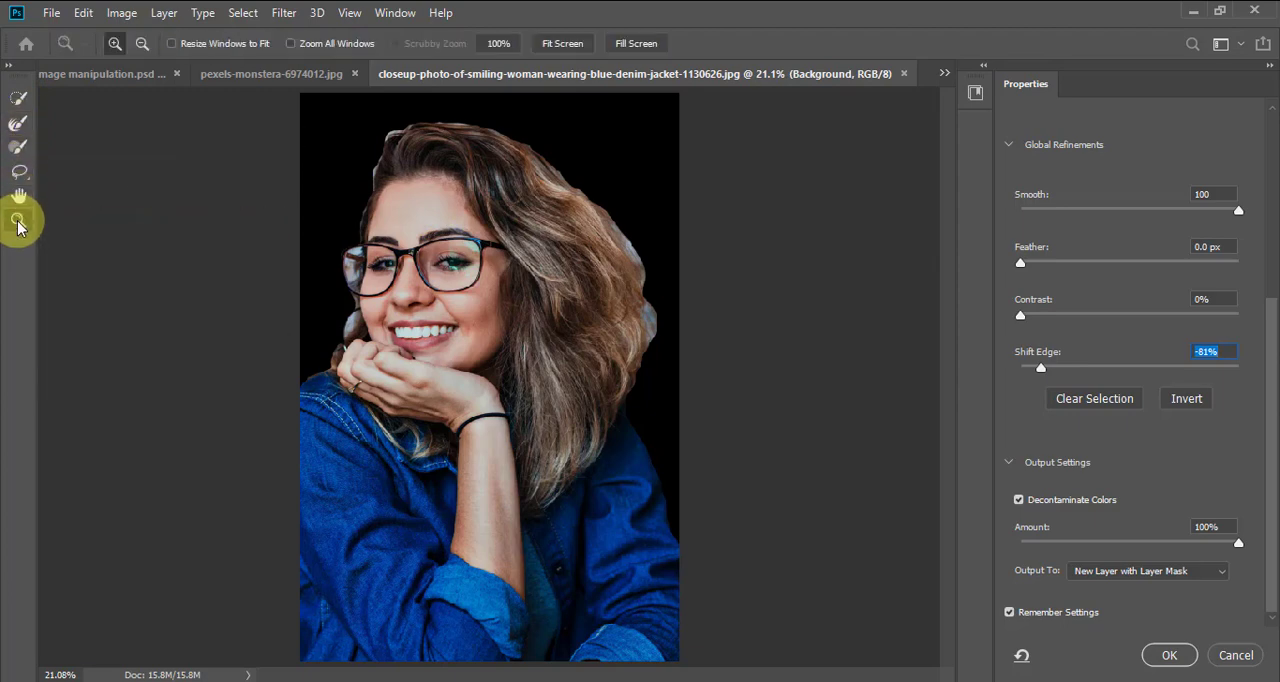
Paint along the outer edges of the woman's hair with a size 90 Refine Edge Brush to remove the background fringe
left_click(16, 126)
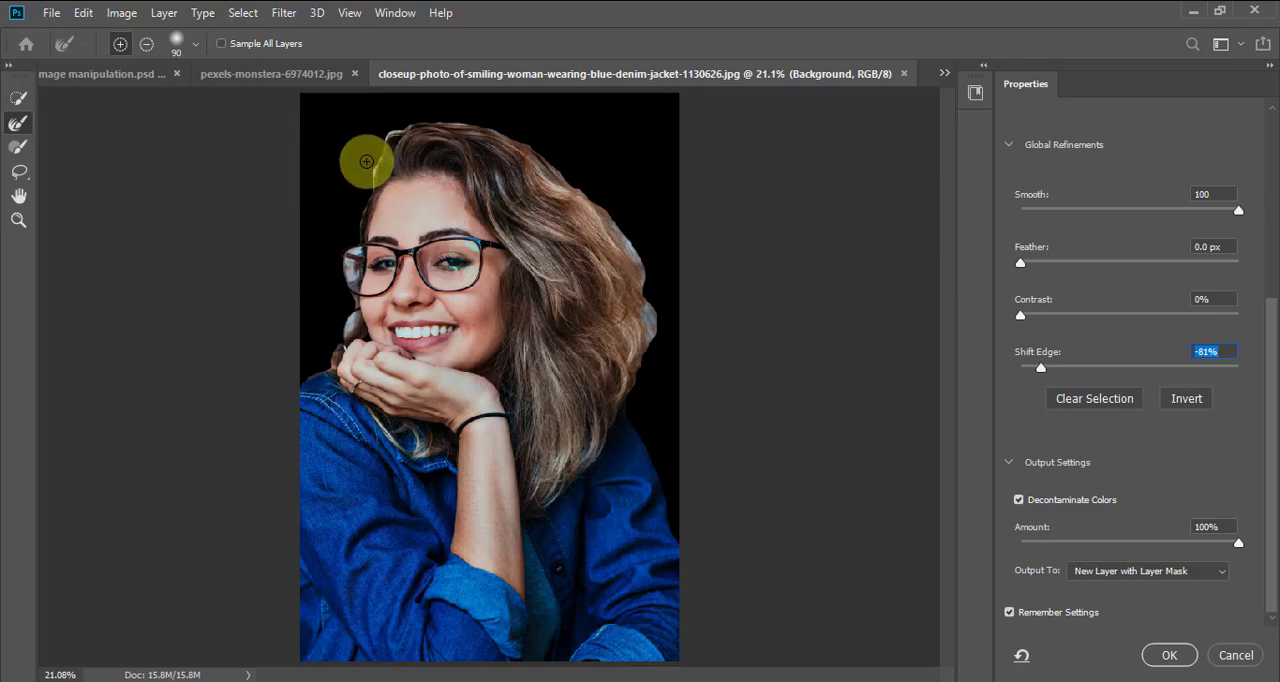
key("z")
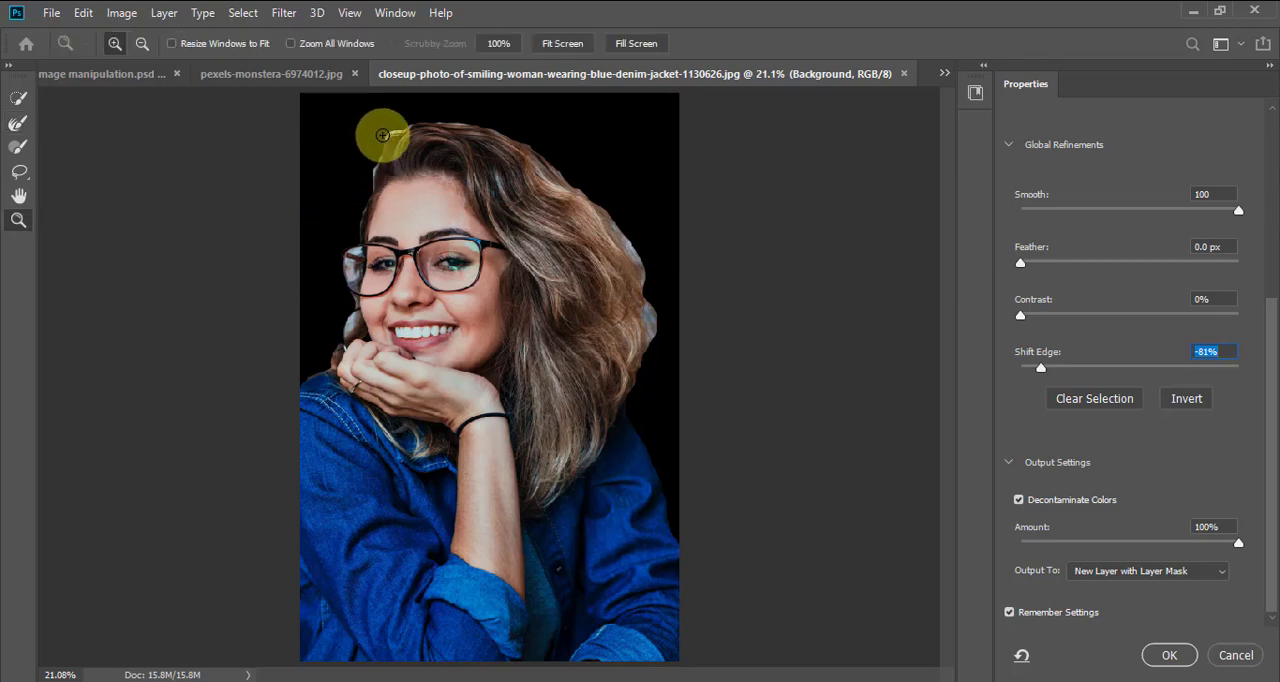
left_click_drag(336, 118, 583, 266)
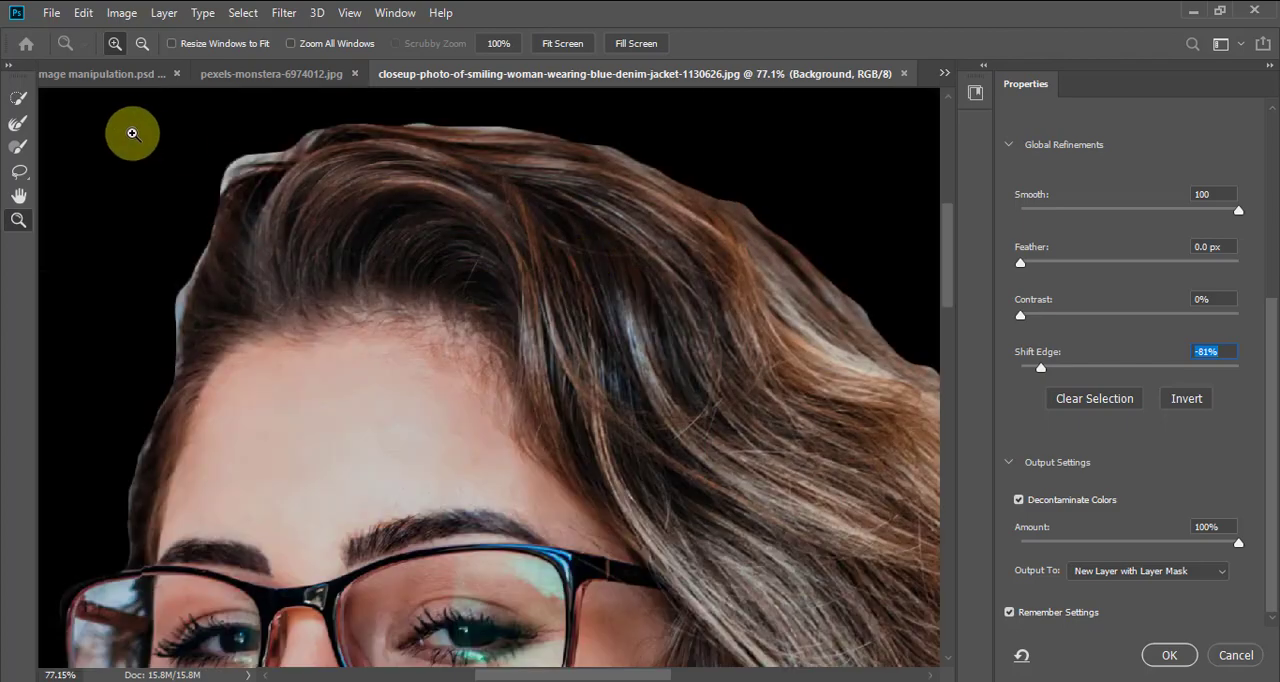
left_click(18, 124)
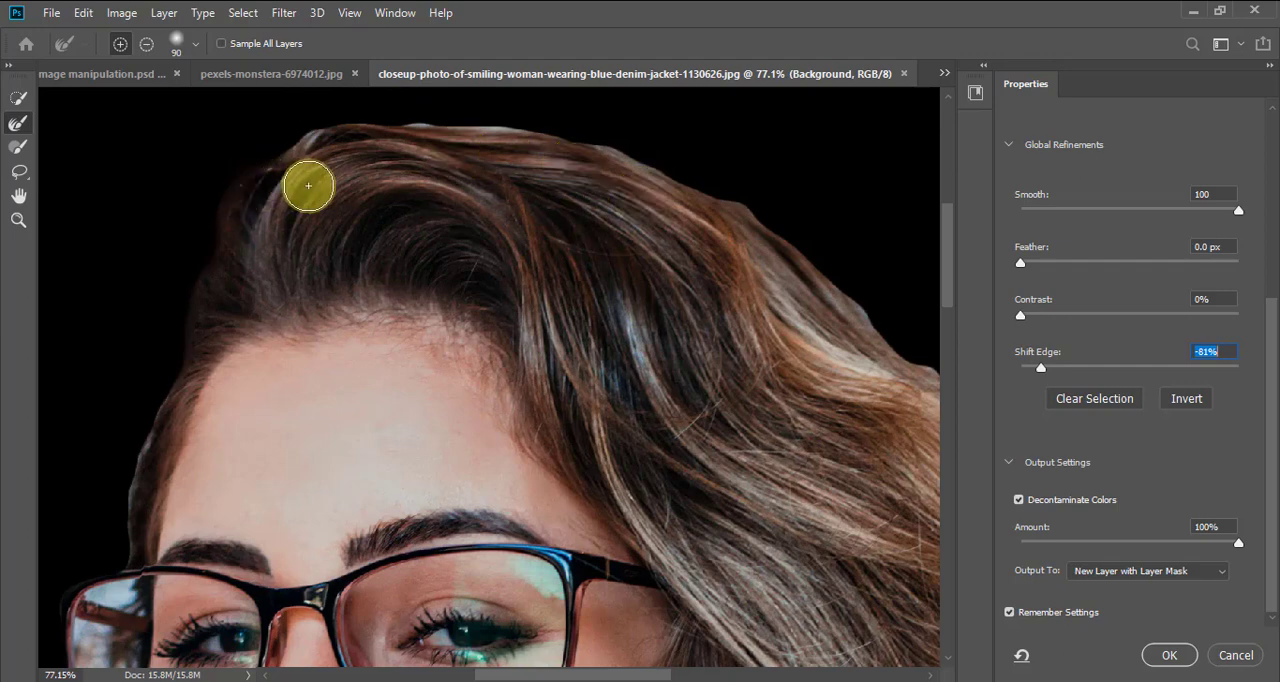
key("ctrl+0")
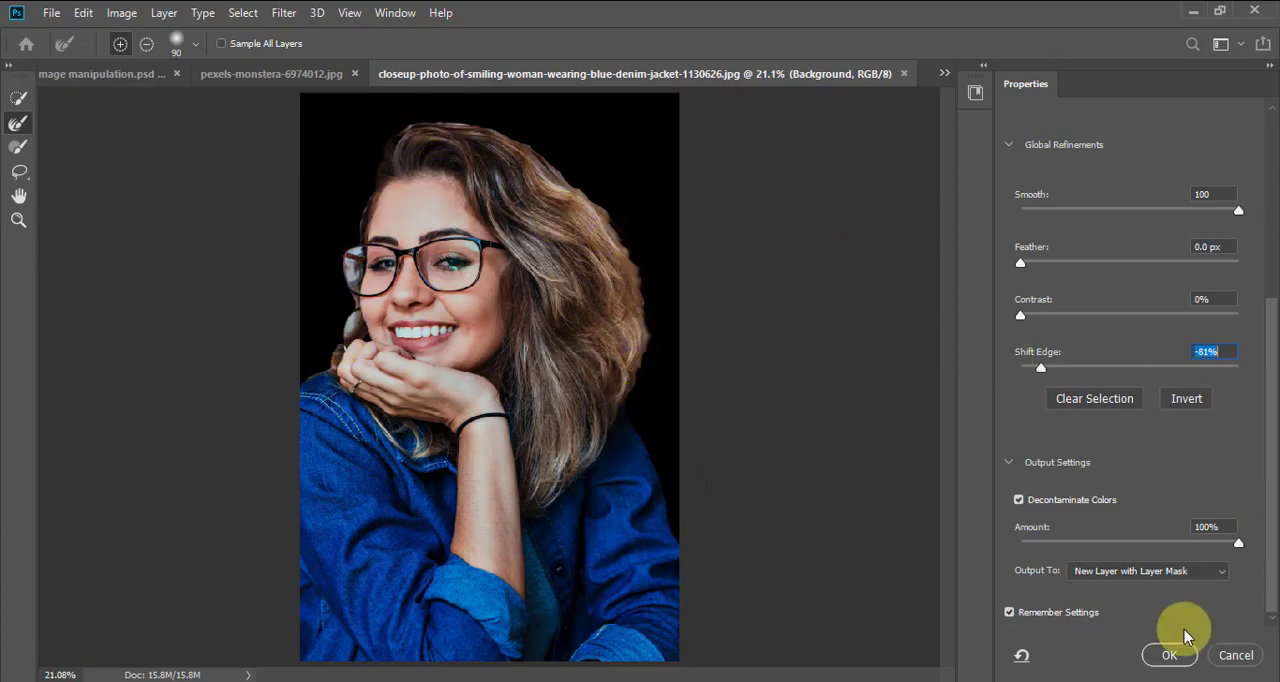
Output the refined selection to New Layer with Layer Mask, keeping Decontaminate Colors at 100%, and apply it
left_click(1116, 575)
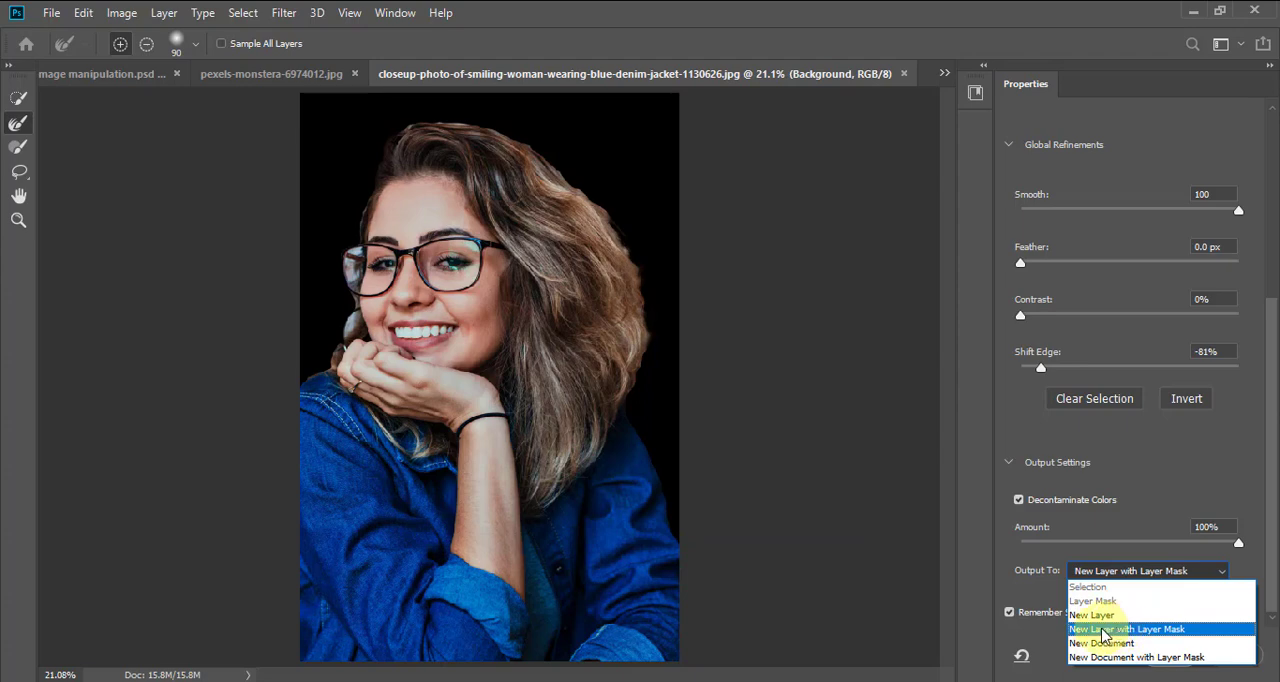
left_click(1104, 629)
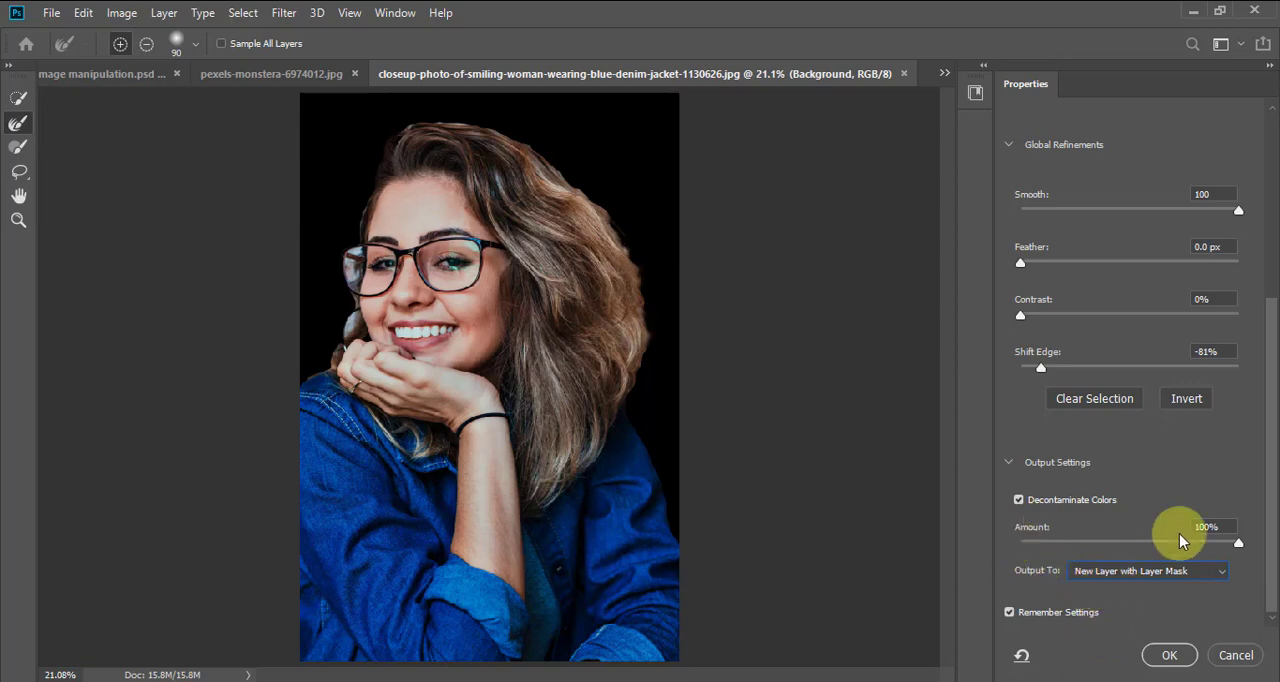
scroll(1262, 520, "up", 2)
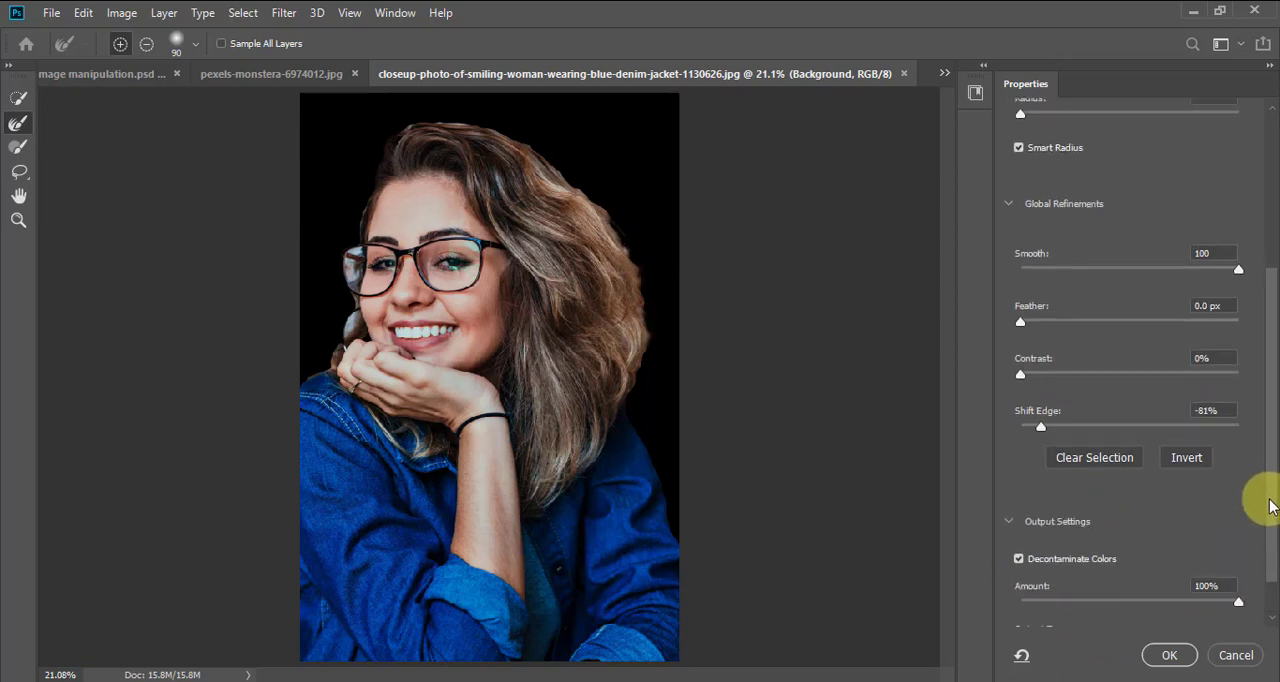
scroll(1270, 506, "down", 2)
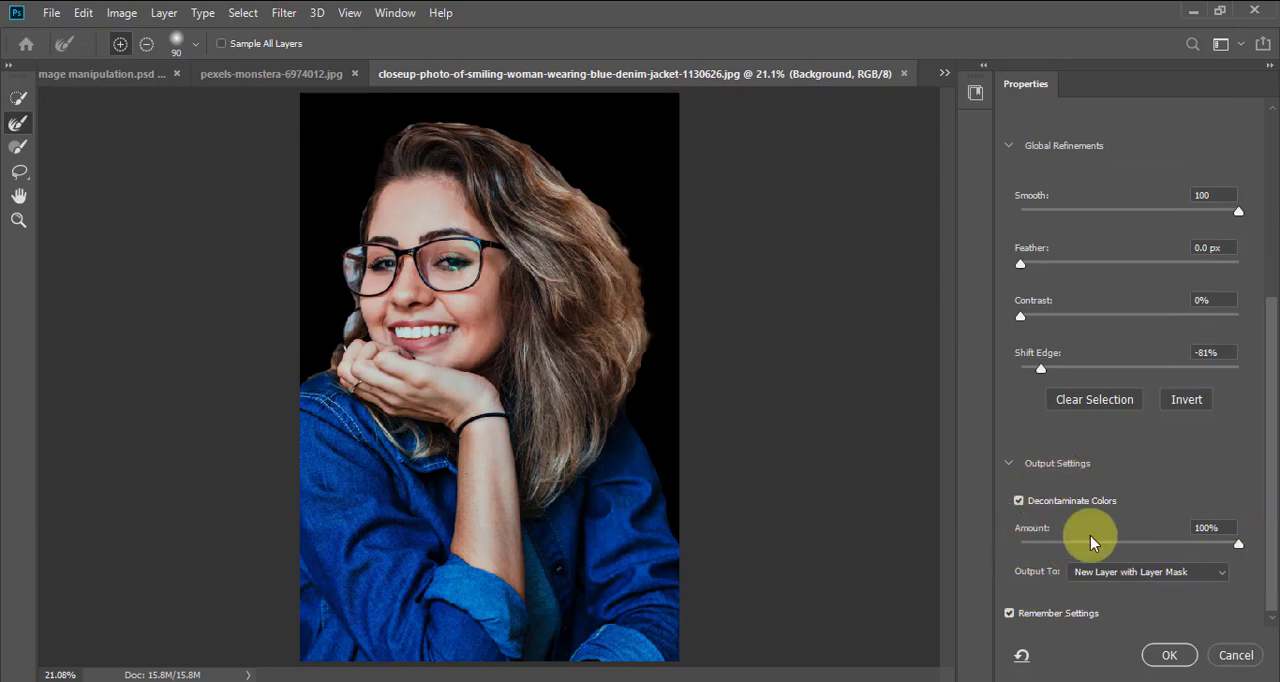
left_click(1009, 464)
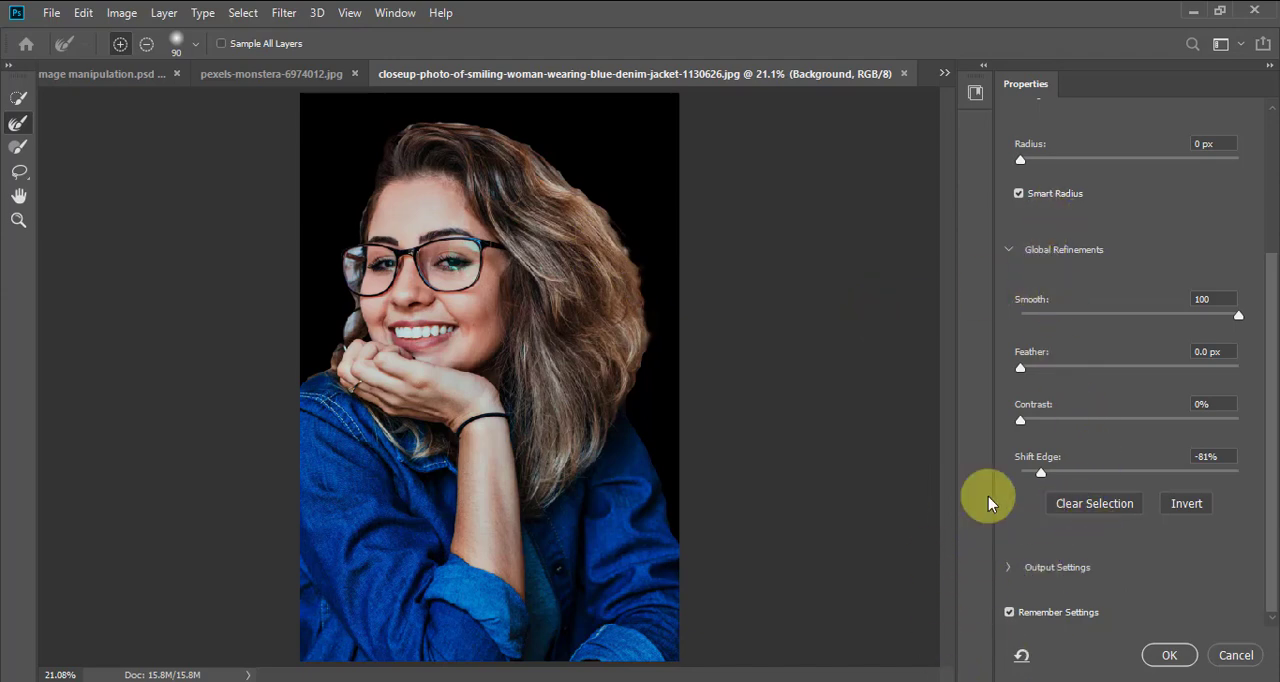
left_click(1008, 568)
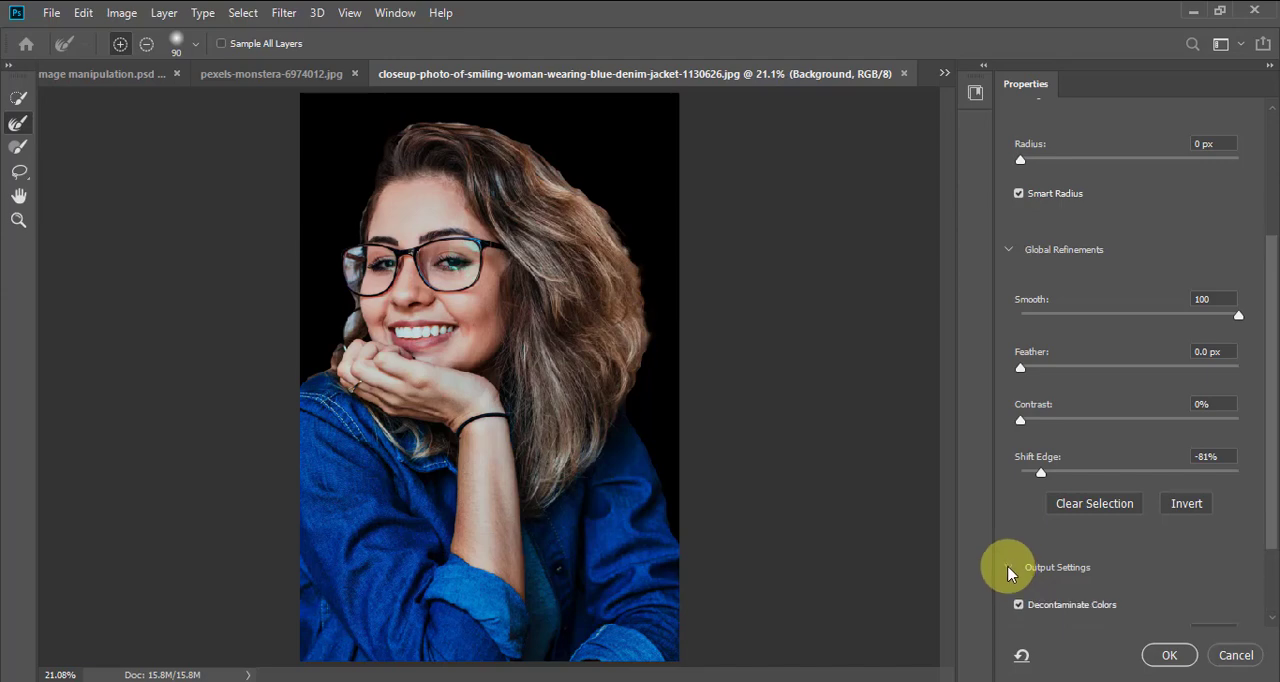
left_click_drag(1273, 459, 1025, 480)
left_click_drag(1066, 583, 1266, 550)
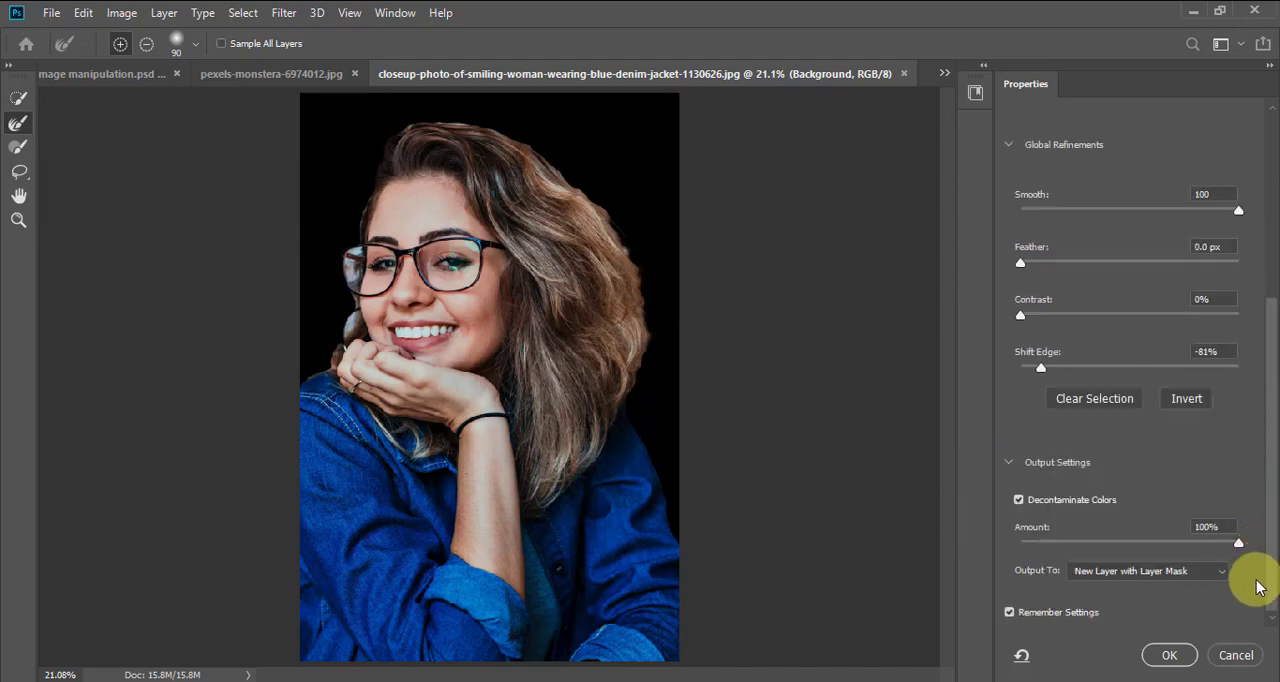
left_click(1168, 656)
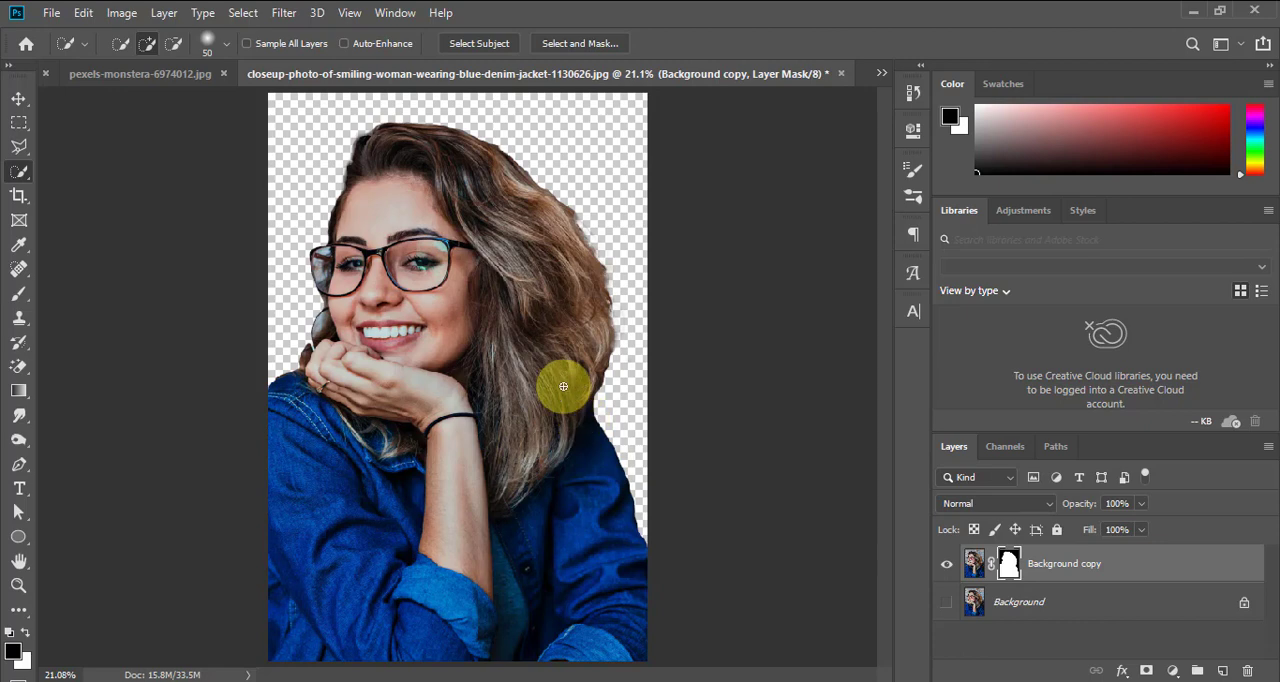
Compare the masked cutout with the original photo by toggling the visibility of the Background copy and Background layers
left_click(944, 568)
left_click(944, 568)
left_click(946, 604)
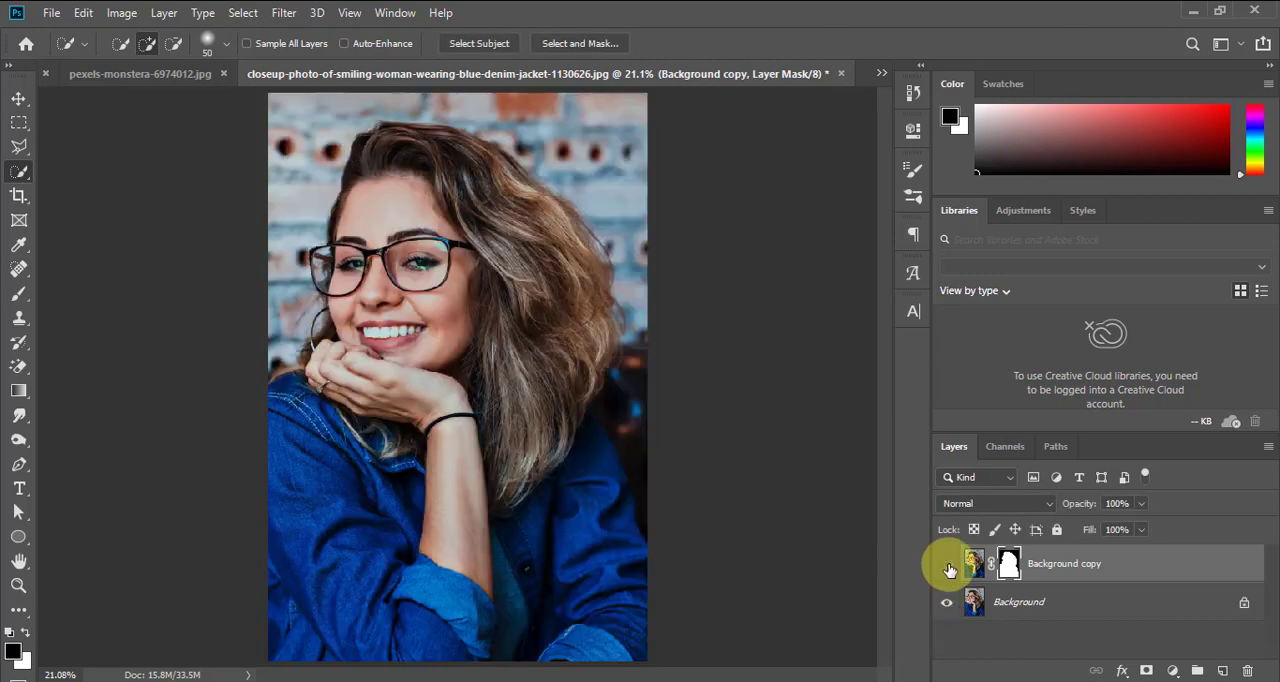
left_click(947, 568)
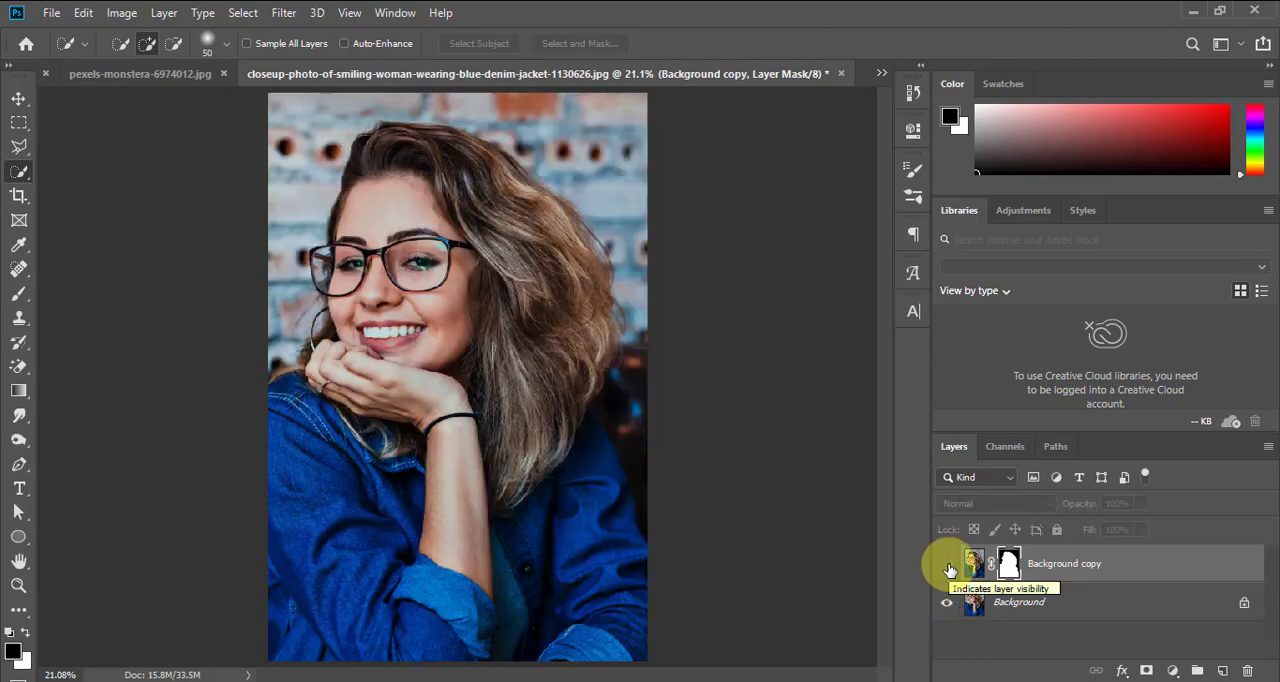
left_click(948, 566)
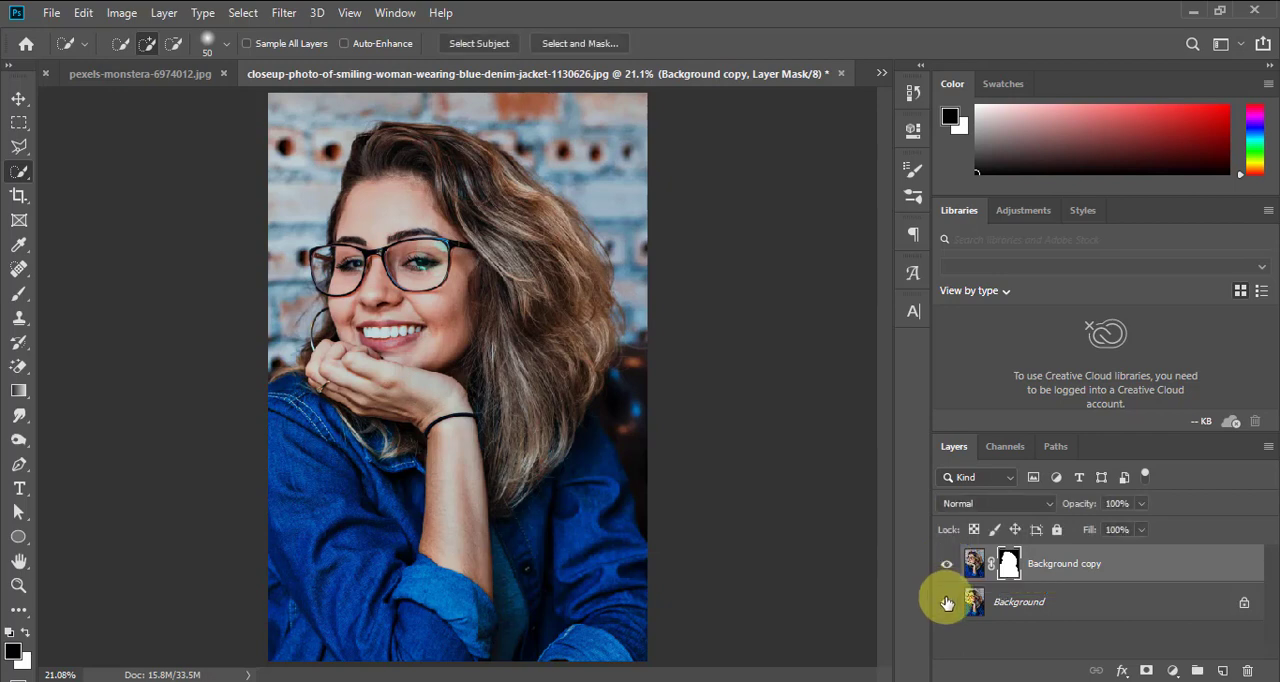
left_click(946, 604)
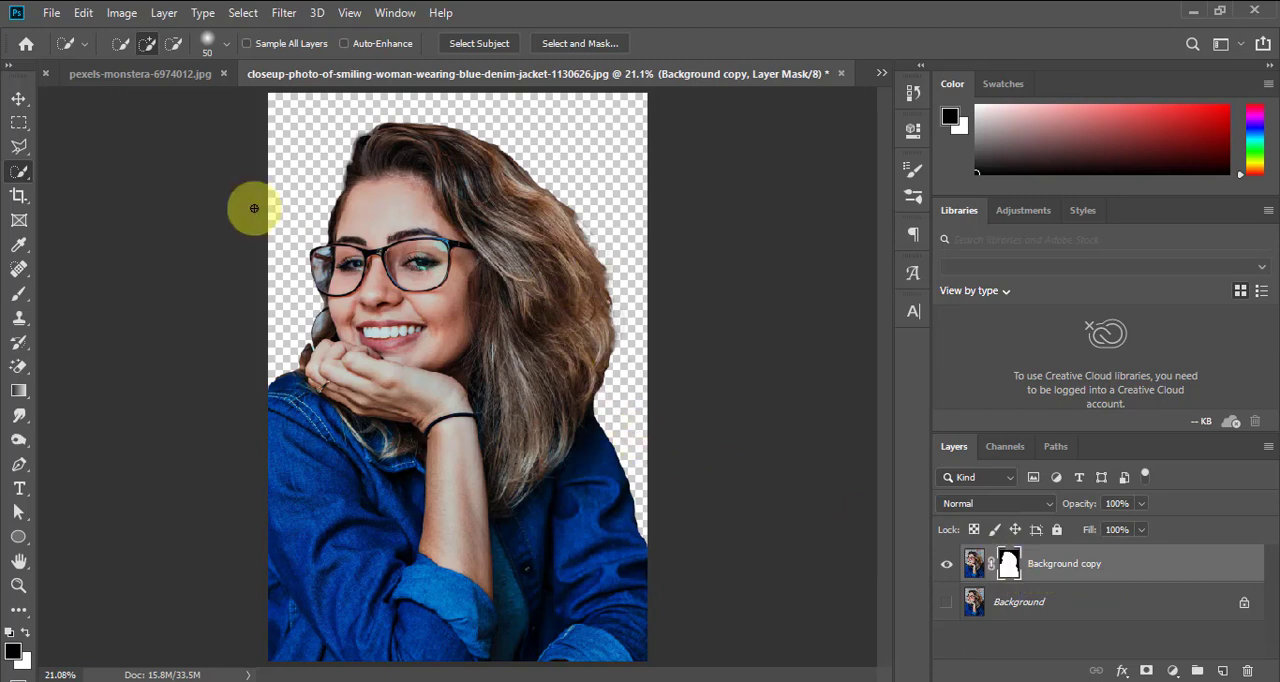
Paint black on the Background copy layer's mask with a size 60 Brush to clean the hair's outer edge beside the glasses
left_click(19, 98)
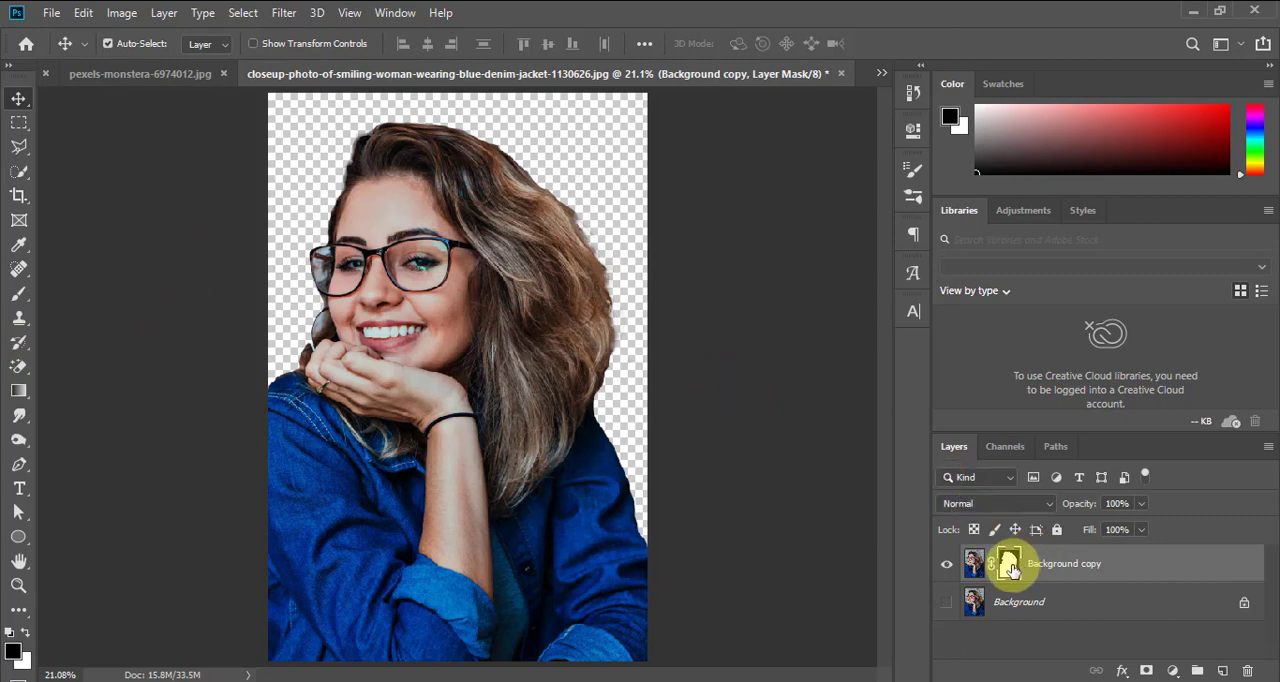
left_click(18, 297)
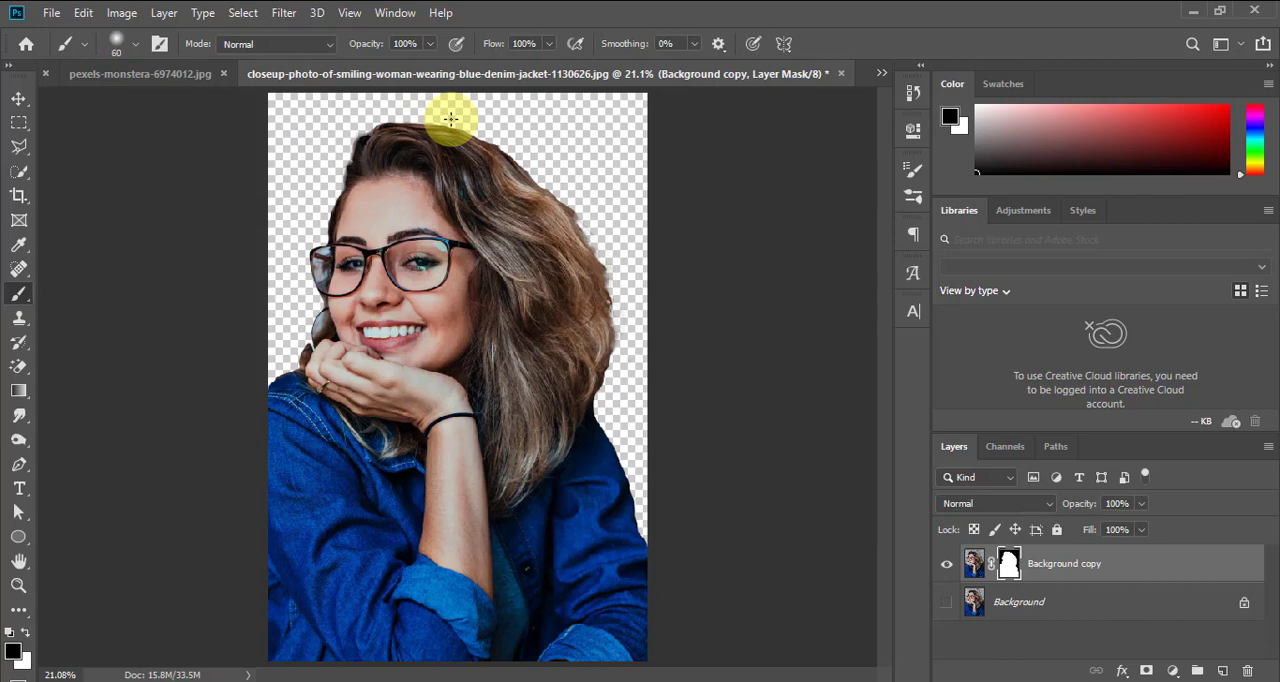
key("z")
left_click_drag(491, 152, 725, 591)
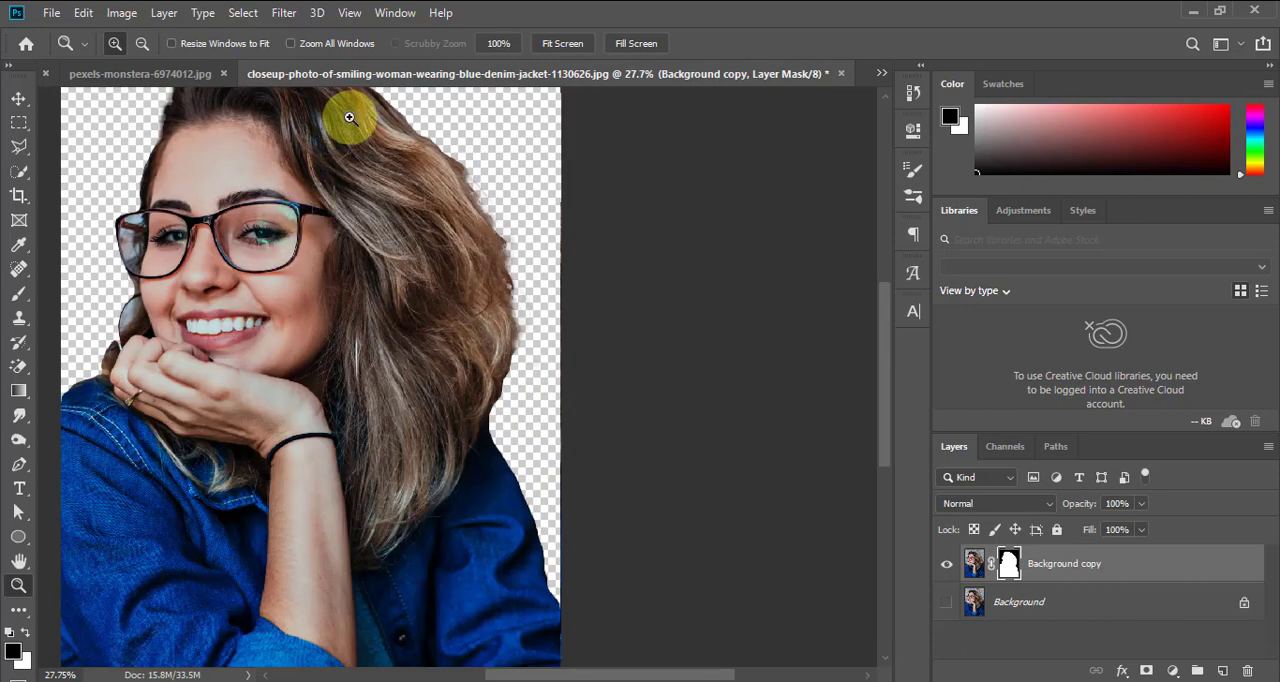
left_click_drag(419, 163, 580, 534)
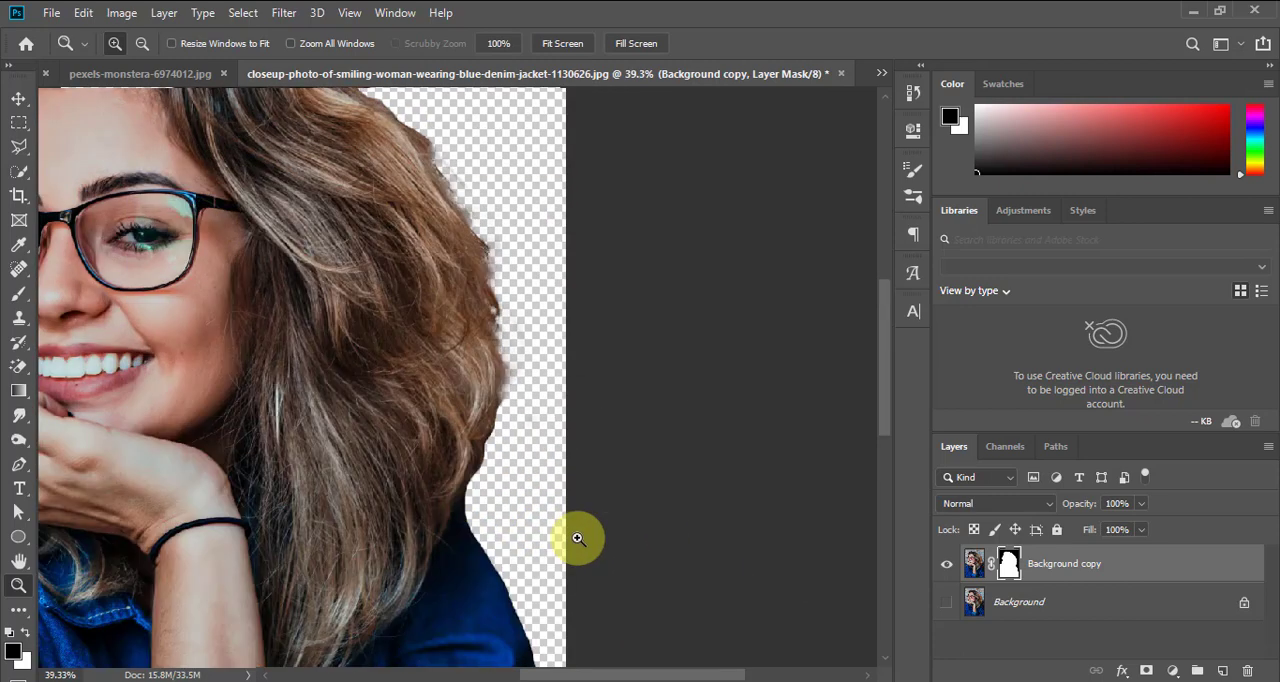
key("b")
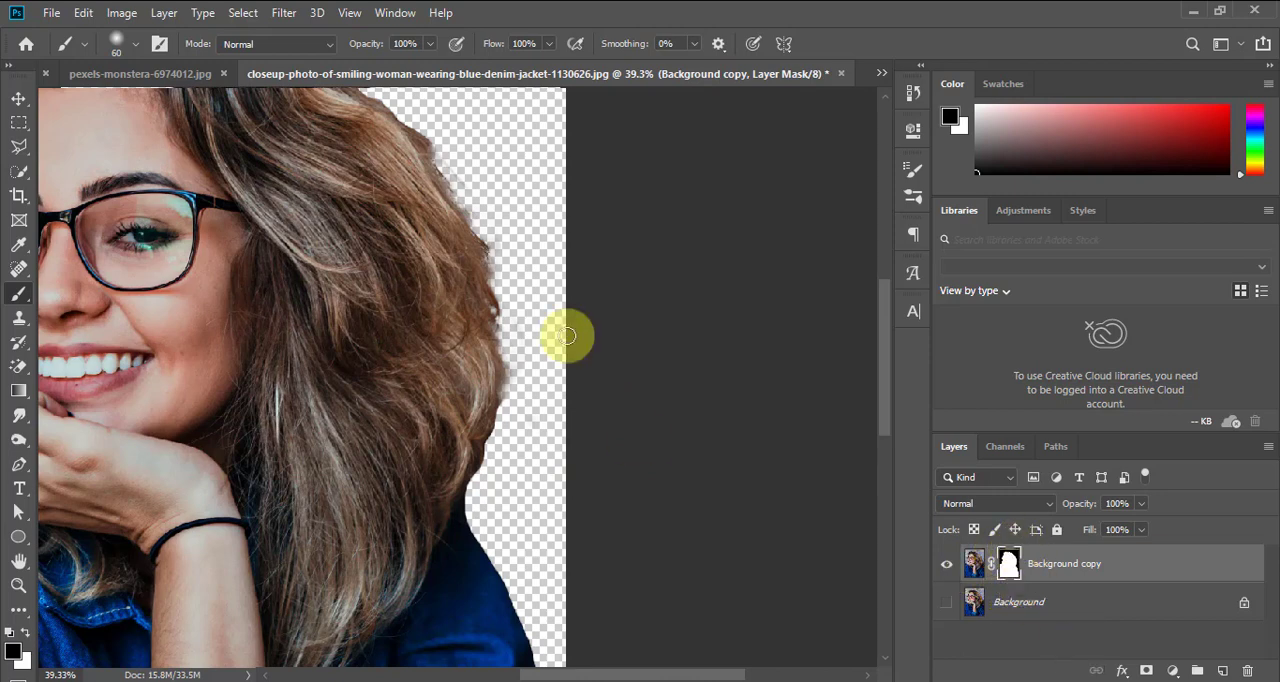
mouse_move(437, 154)
left_mouse_down()
mouse_move(429, 140)
mouse_move(475, 211)
left_mouse_up()
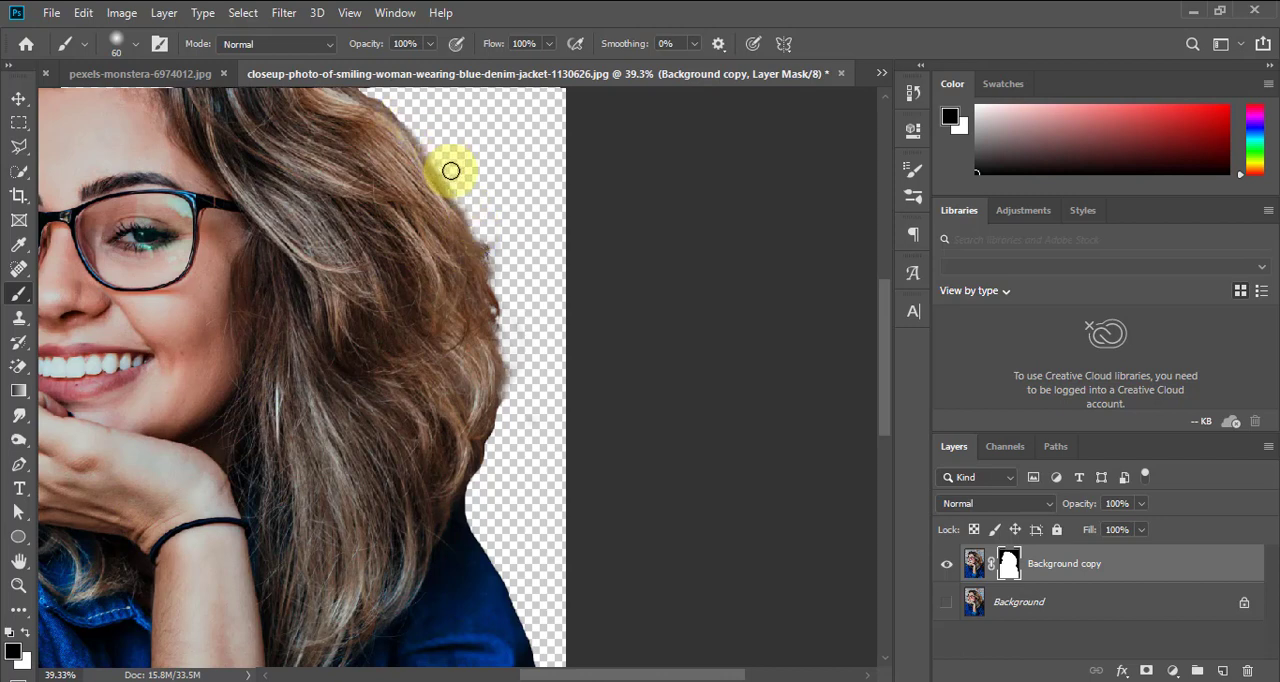
Paint a black diagonal stripe through the hair on the Background copy mask, and restore the hair by painting the stripe white
mouse_move(451, 171)
left_mouse_down()
mouse_move(494, 282)
mouse_move(507, 421)
mouse_move(494, 454)
mouse_move(500, 297)
mouse_move(449, 166)
mouse_move(340, 475)
left_mouse_up()
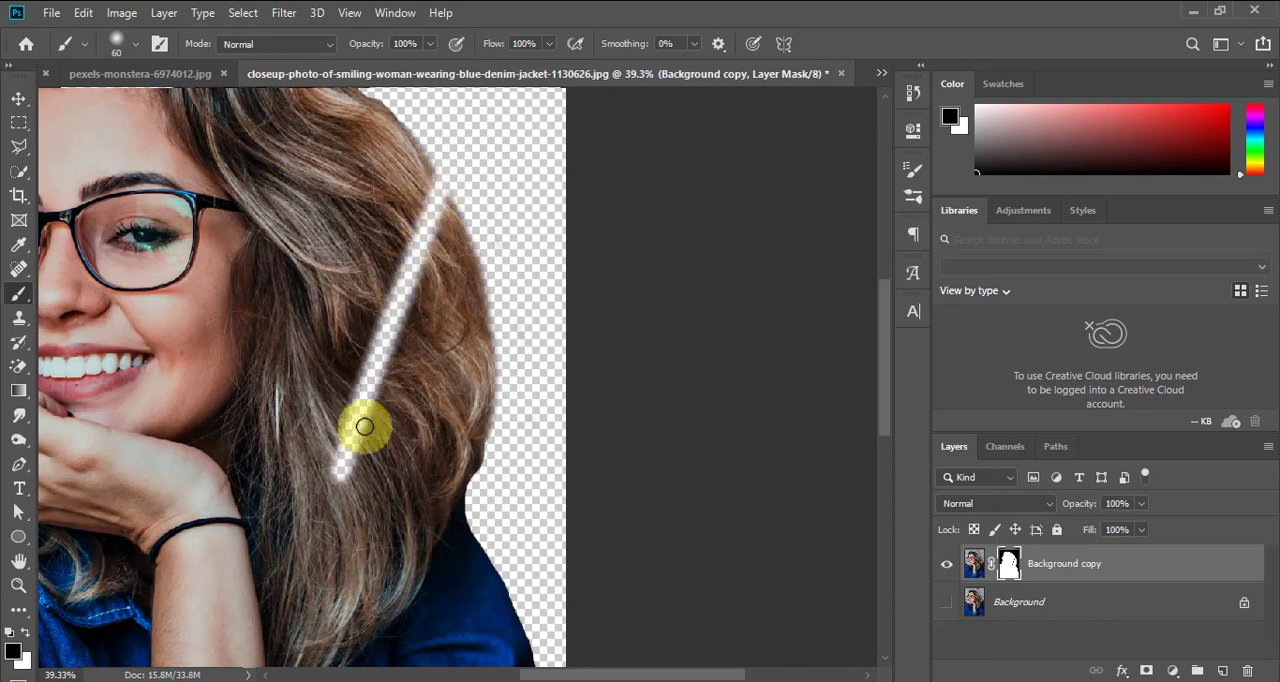
left_click(27, 637)
left_click(27, 637)
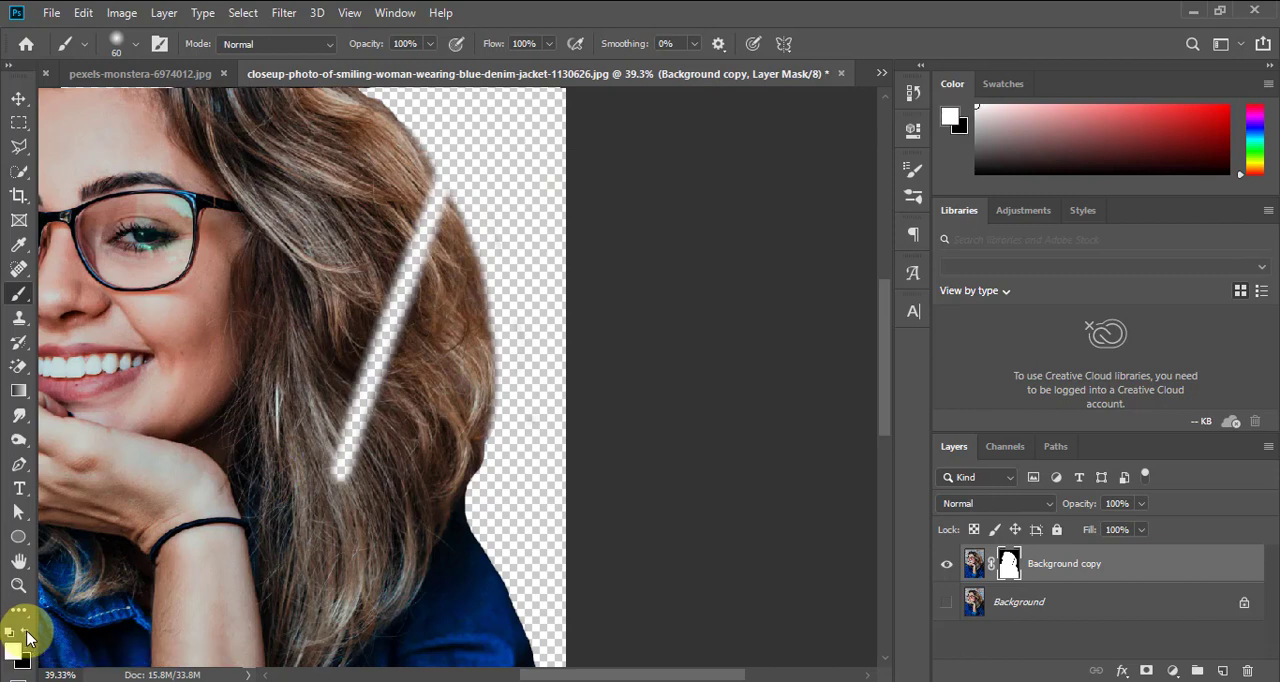
key("x")
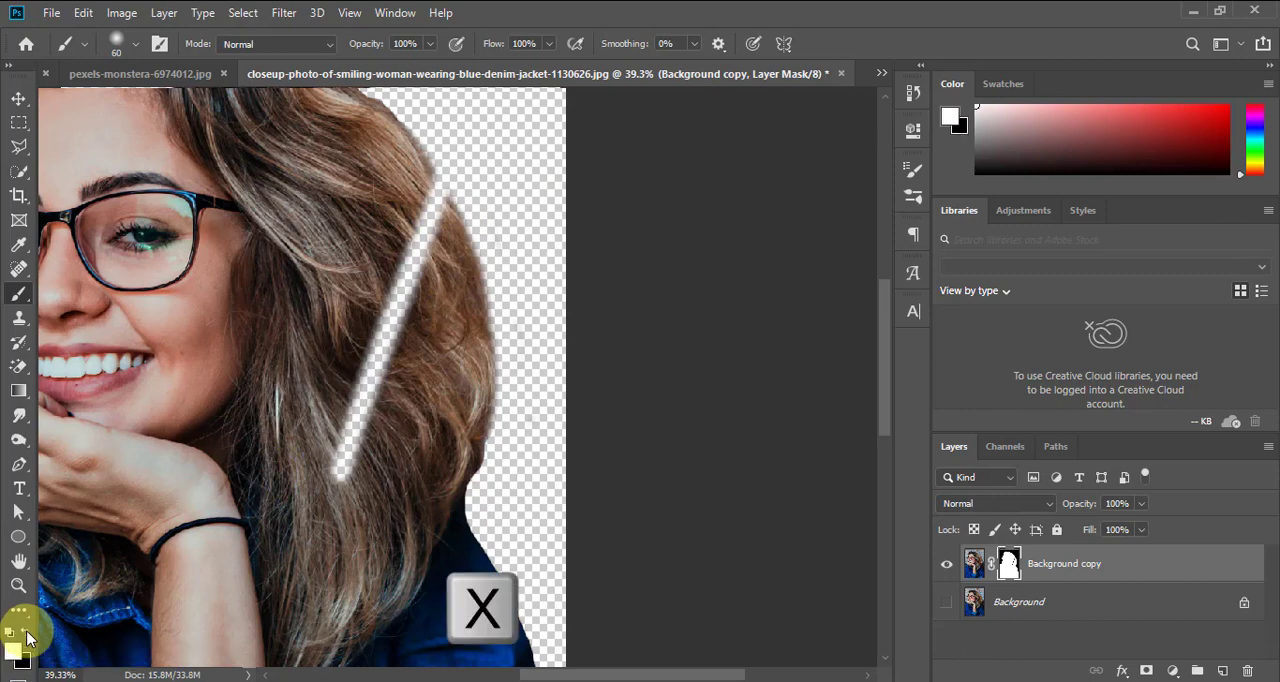
key("x")
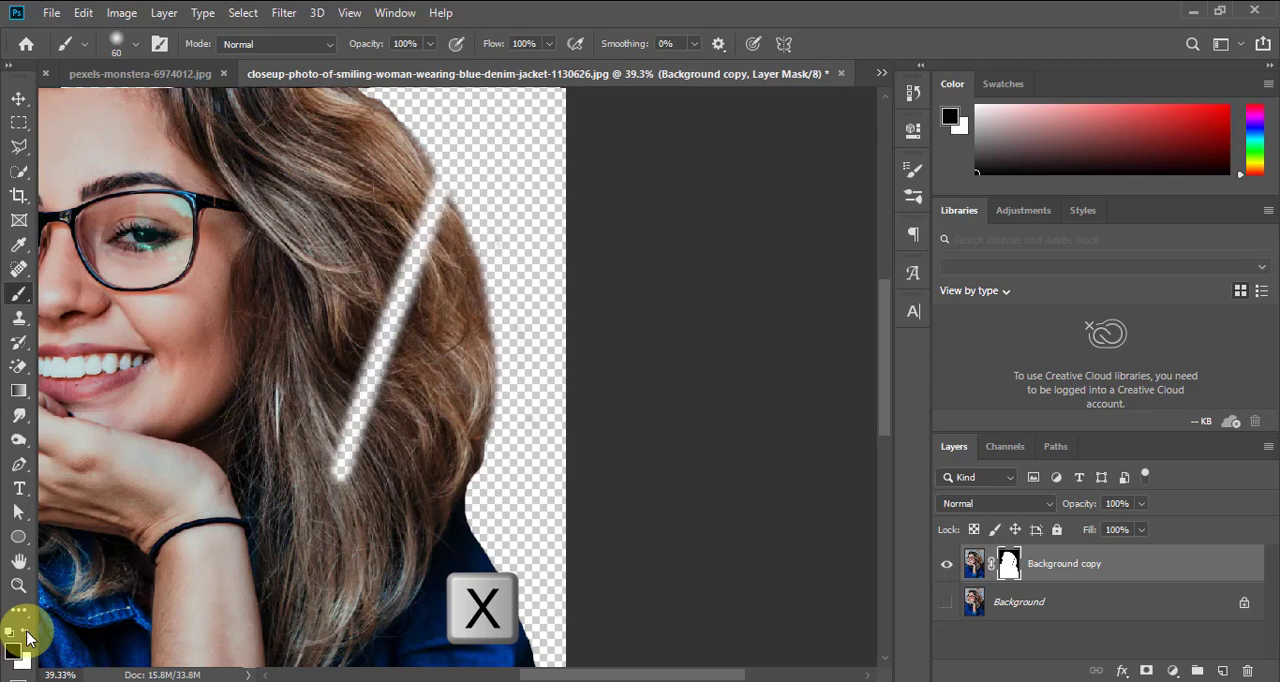
key("x")
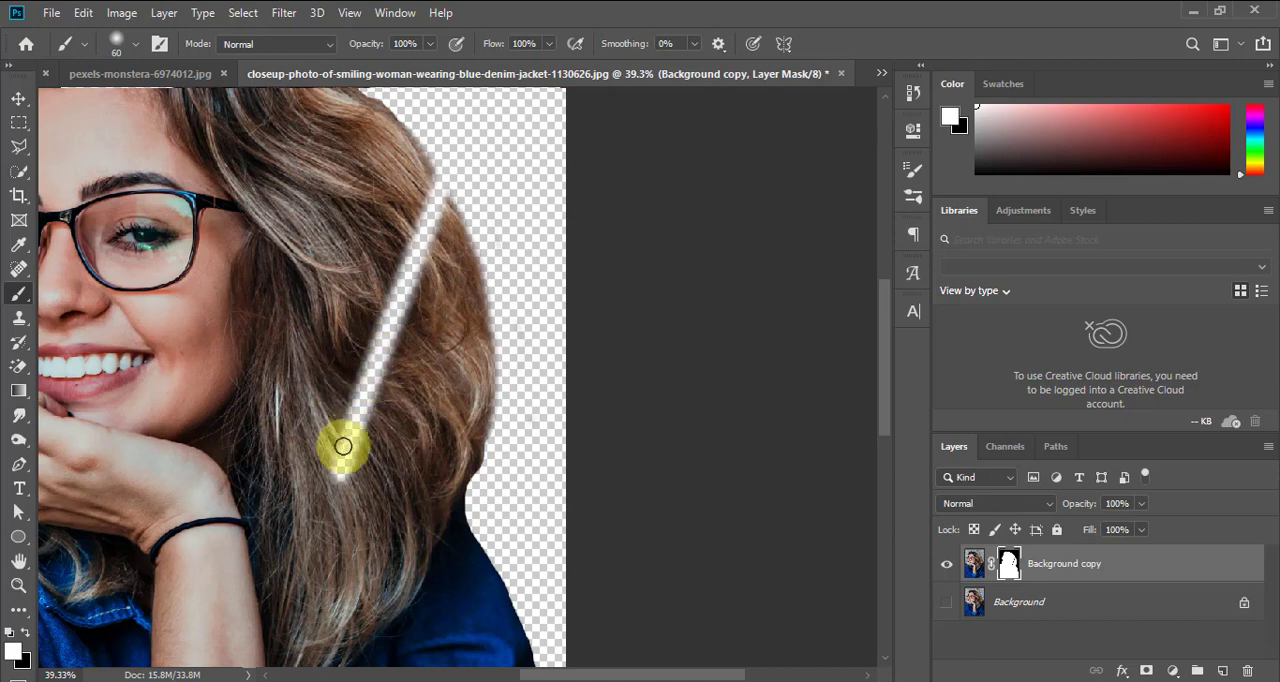
mouse_move(343, 474)
left_mouse_down()
mouse_move(334, 491)
mouse_move(351, 434)
mouse_move(358, 460)
mouse_move(343, 354)
mouse_move(363, 283)
mouse_move(398, 344)
mouse_move(380, 354)
mouse_move(391, 234)
mouse_move(414, 257)
mouse_move(409, 208)
mouse_move(423, 224)
mouse_move(406, 199)
mouse_move(431, 258)
left_mouse_up()
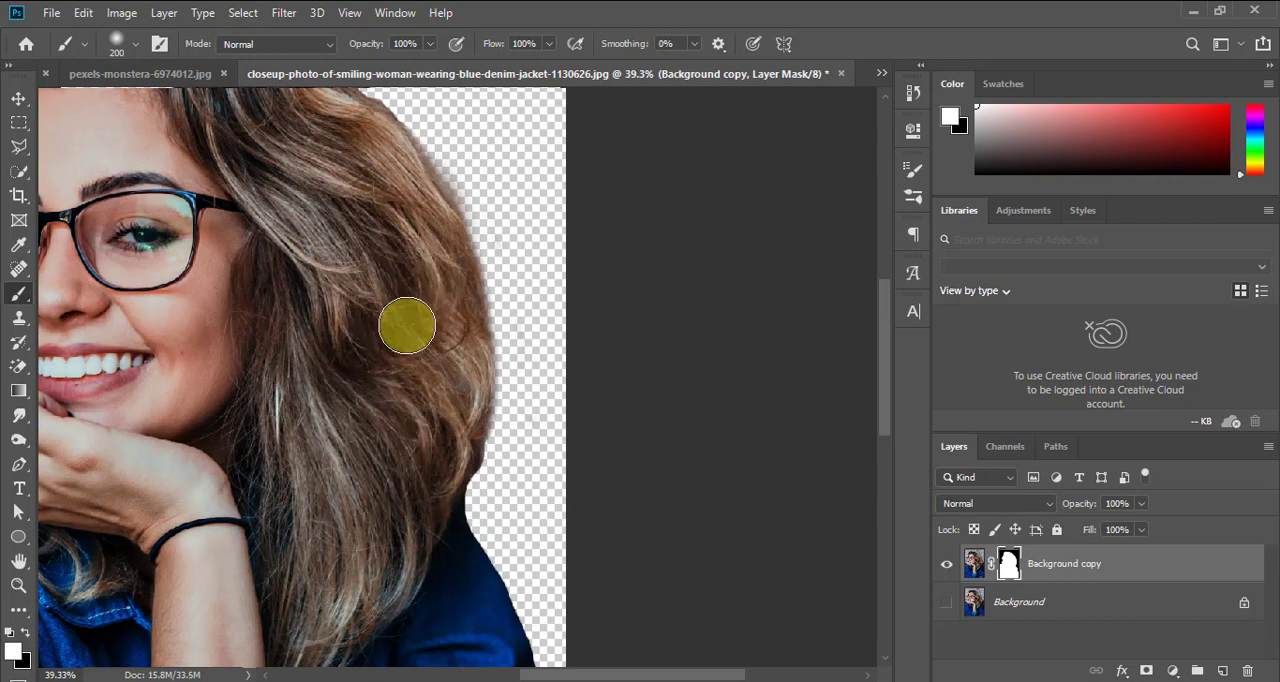
Paint black on the mask along the hair's outer edge beside the forehead and over the head, reducing the Brush to size 45
key("ctrl+0")
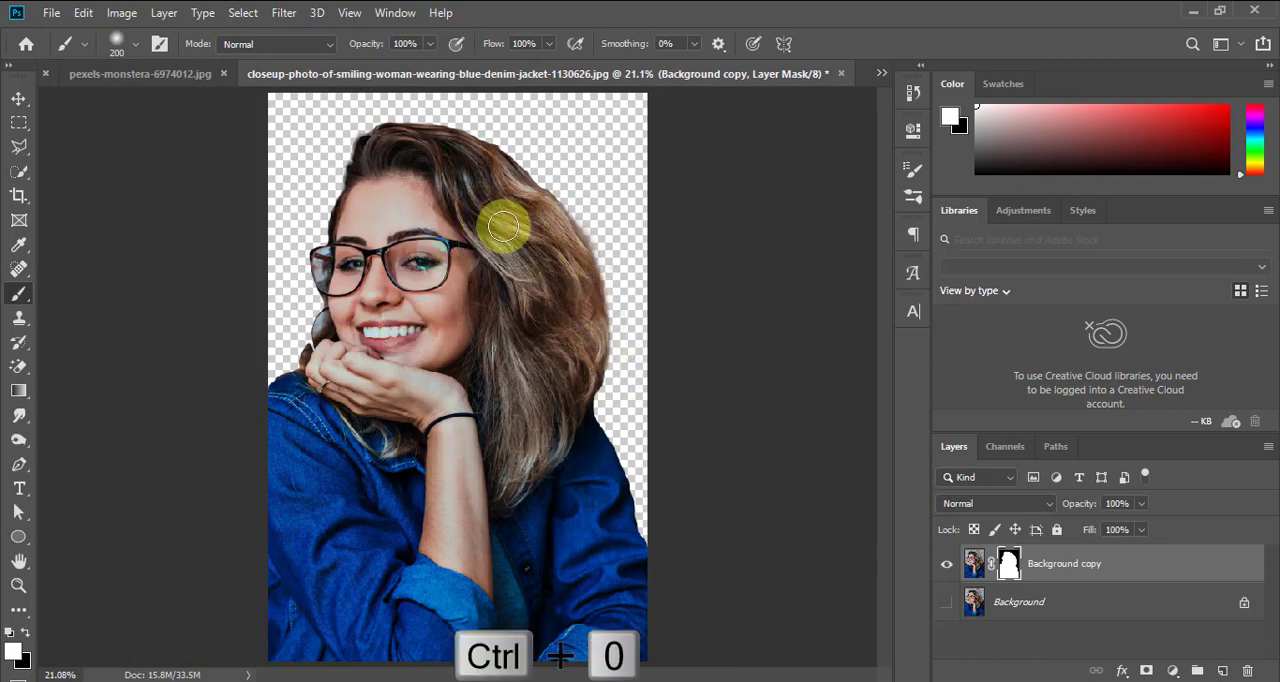
key("z")
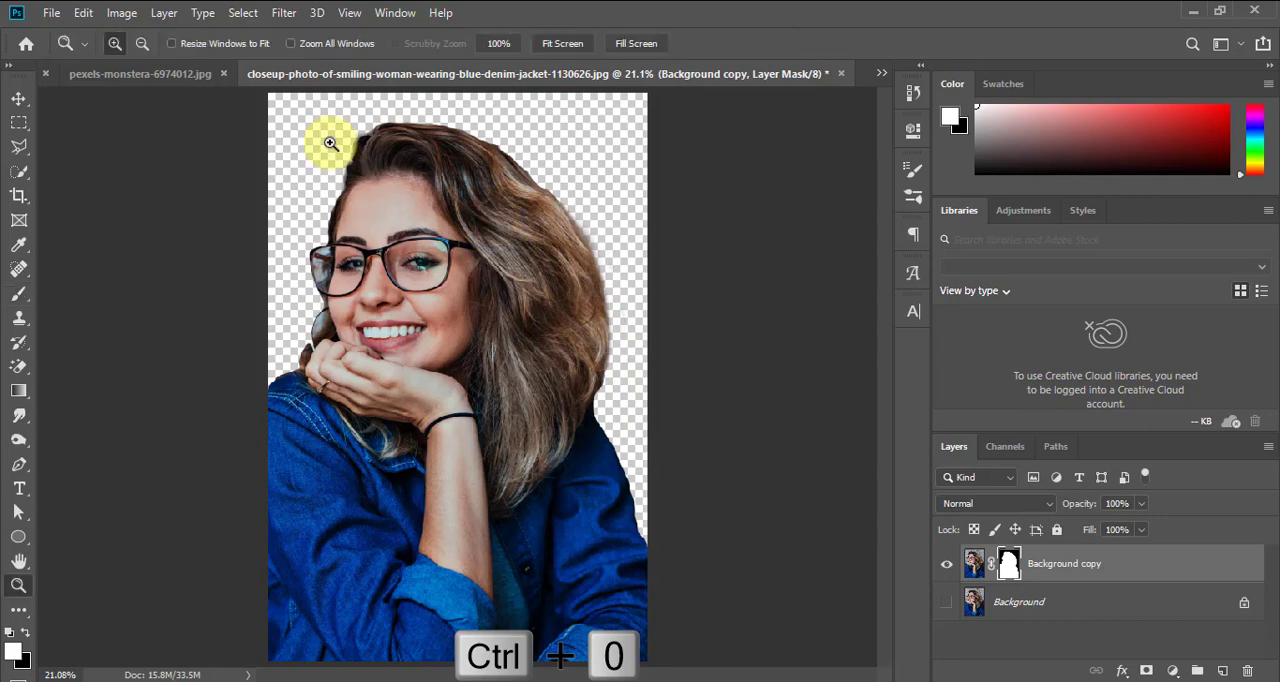
left_click_drag(308, 122, 606, 337)
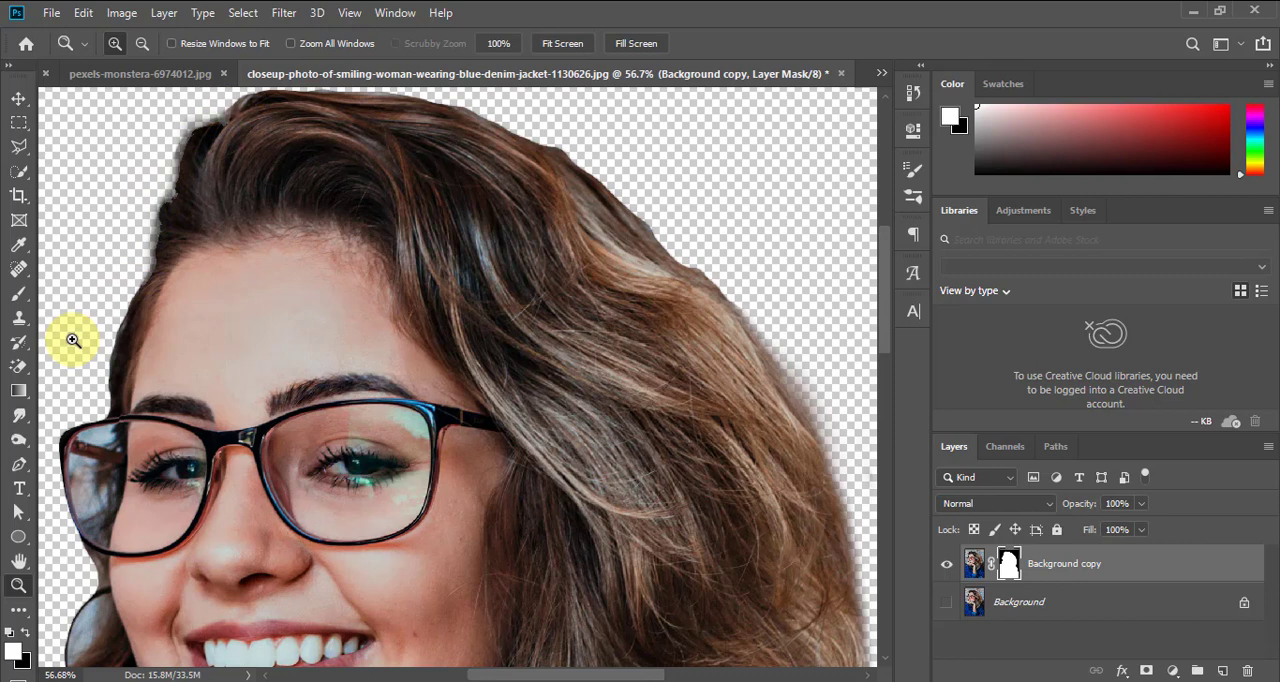
key("b")
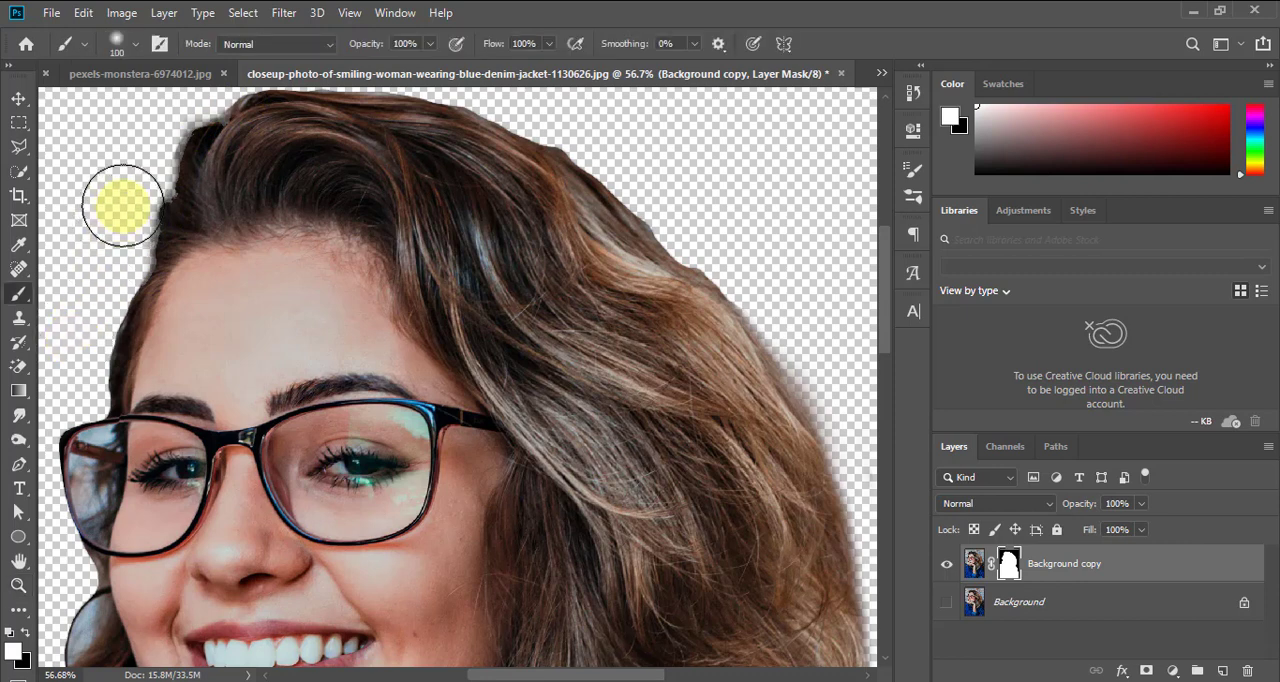
key("x")
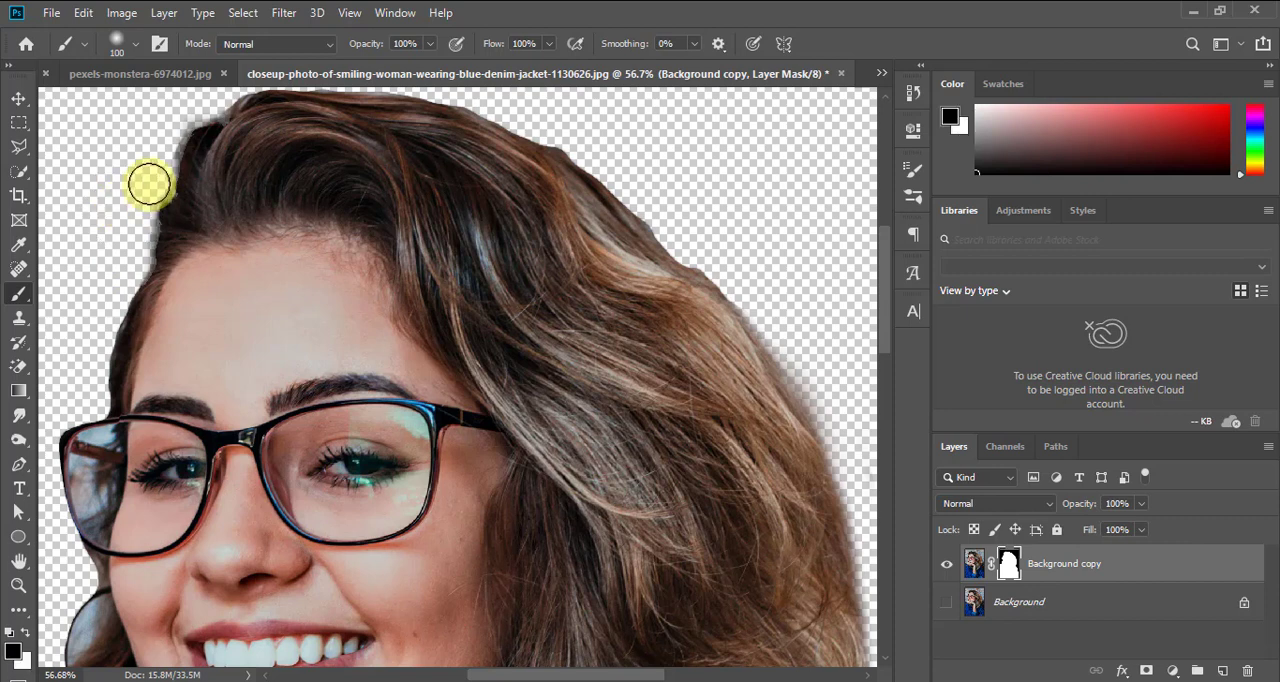
mouse_move(149, 184)
left_mouse_down()
mouse_move(158, 146)
mouse_move(158, 163)
left_mouse_up()
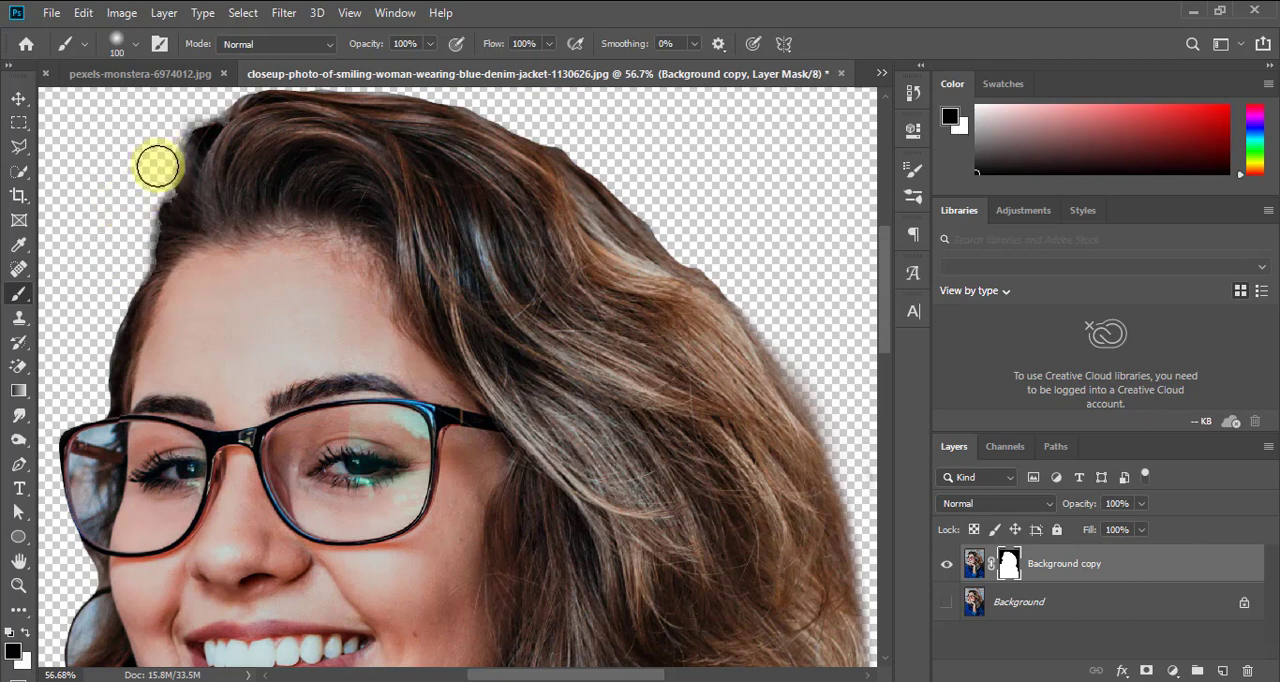
key("ctrl+z")
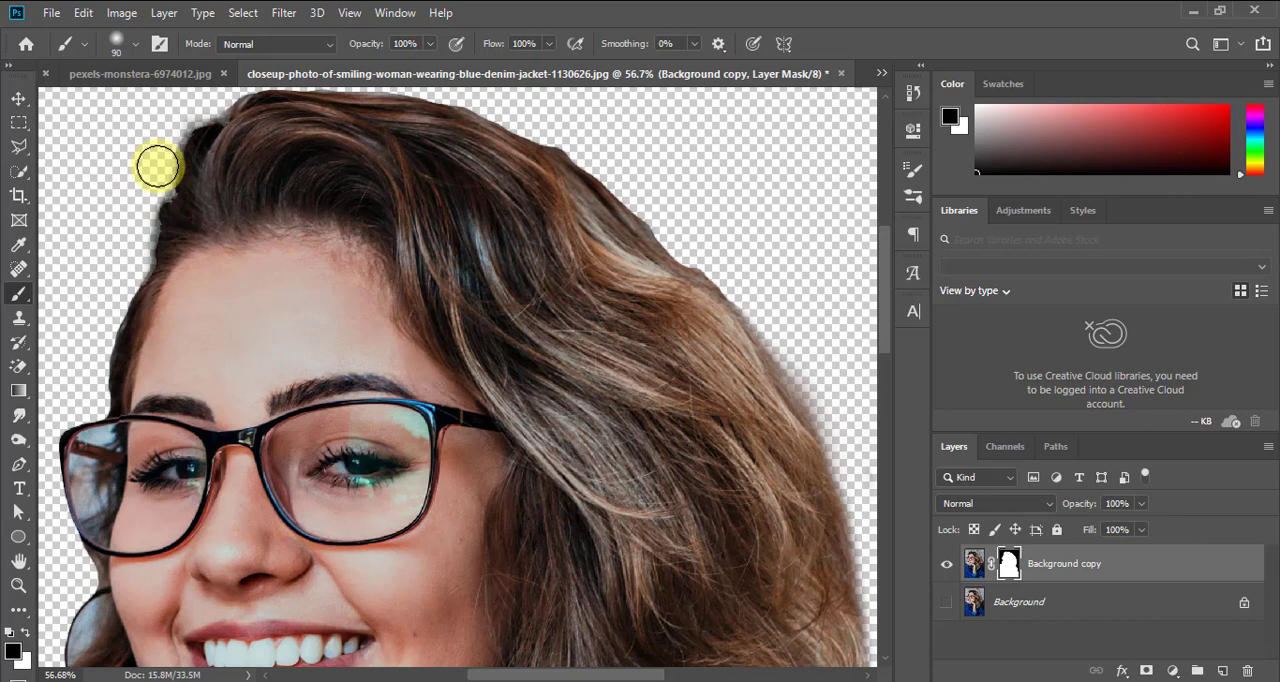
mouse_move(158, 166)
left_mouse_down()
mouse_move(177, 140)
mouse_move(143, 263)
mouse_move(106, 323)
left_mouse_up()
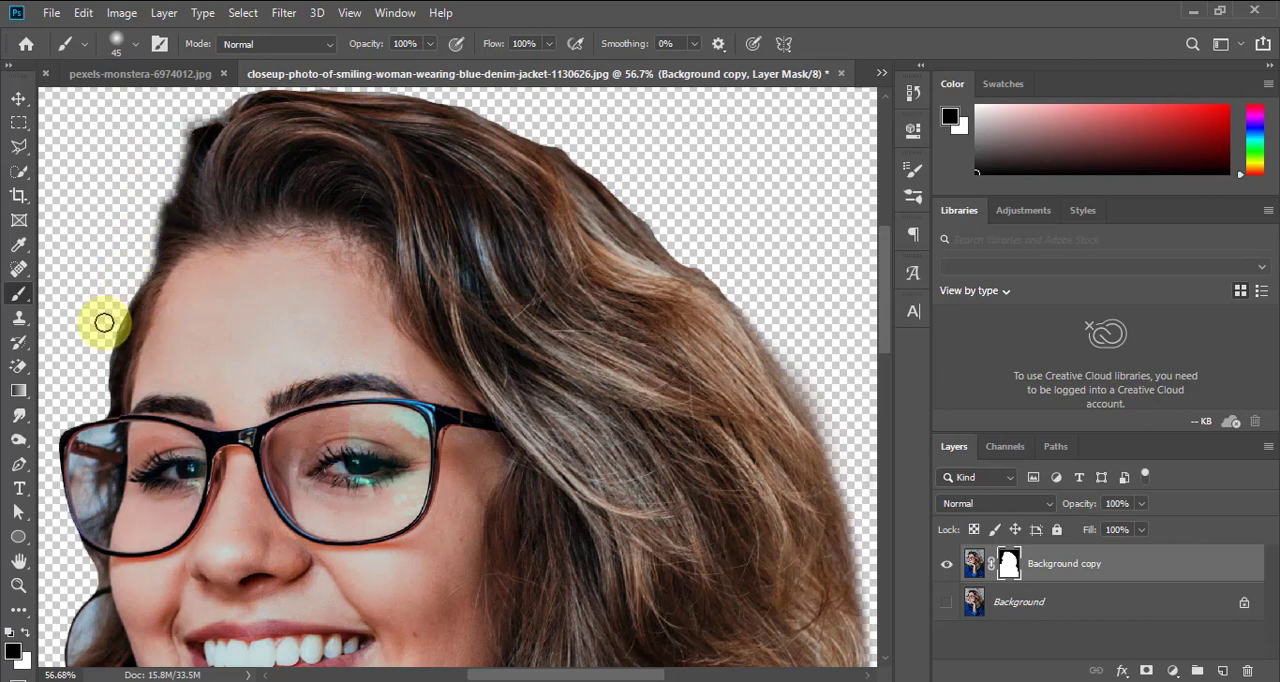
mouse_move(158, 154)
left_mouse_down()
mouse_move(163, 171)
mouse_move(189, 117)
mouse_move(228, 92)
mouse_move(183, 120)
mouse_move(234, 89)
mouse_move(349, 69)
mouse_move(630, 158)
mouse_move(731, 229)
mouse_move(791, 320)
mouse_move(766, 314)
mouse_move(791, 352)
mouse_move(763, 331)
mouse_move(809, 377)
mouse_move(819, 398)
mouse_move(797, 374)
mouse_move(859, 496)
mouse_move(778, 323)
left_mouse_up()
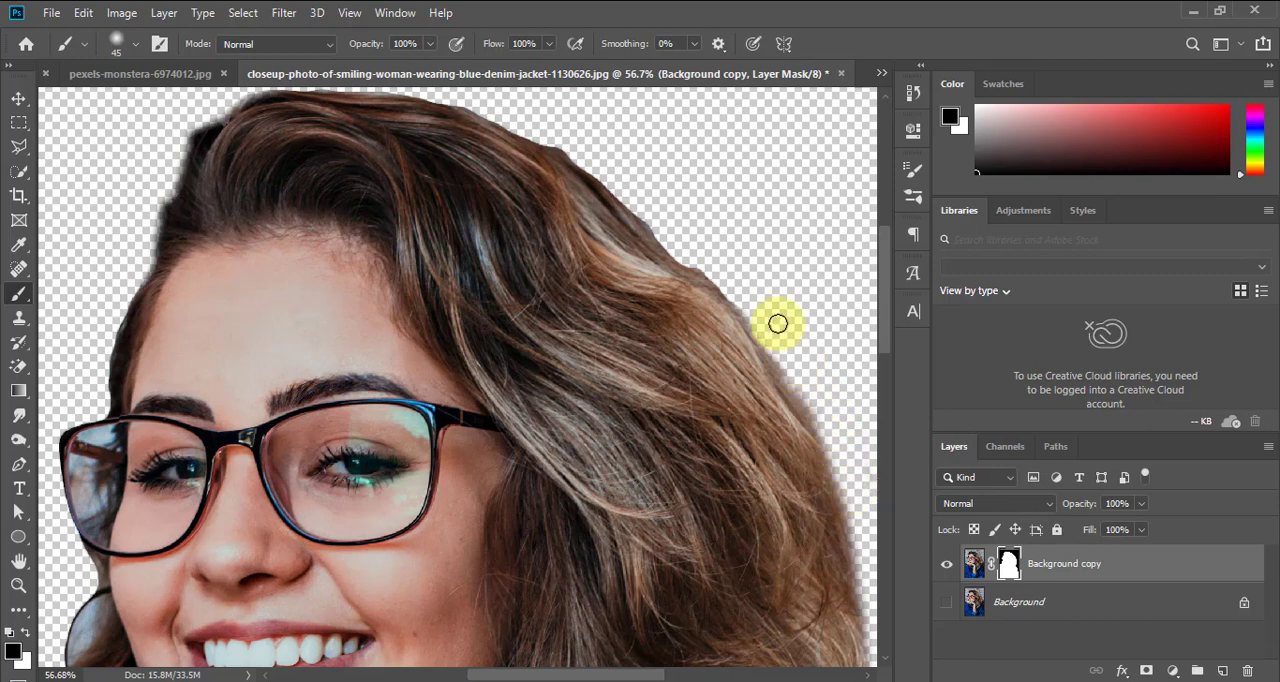
Paint black on the mask with a size 20 Brush to remove the leftover fringe just below the outer lens of the glasses
key("ctrl+0")
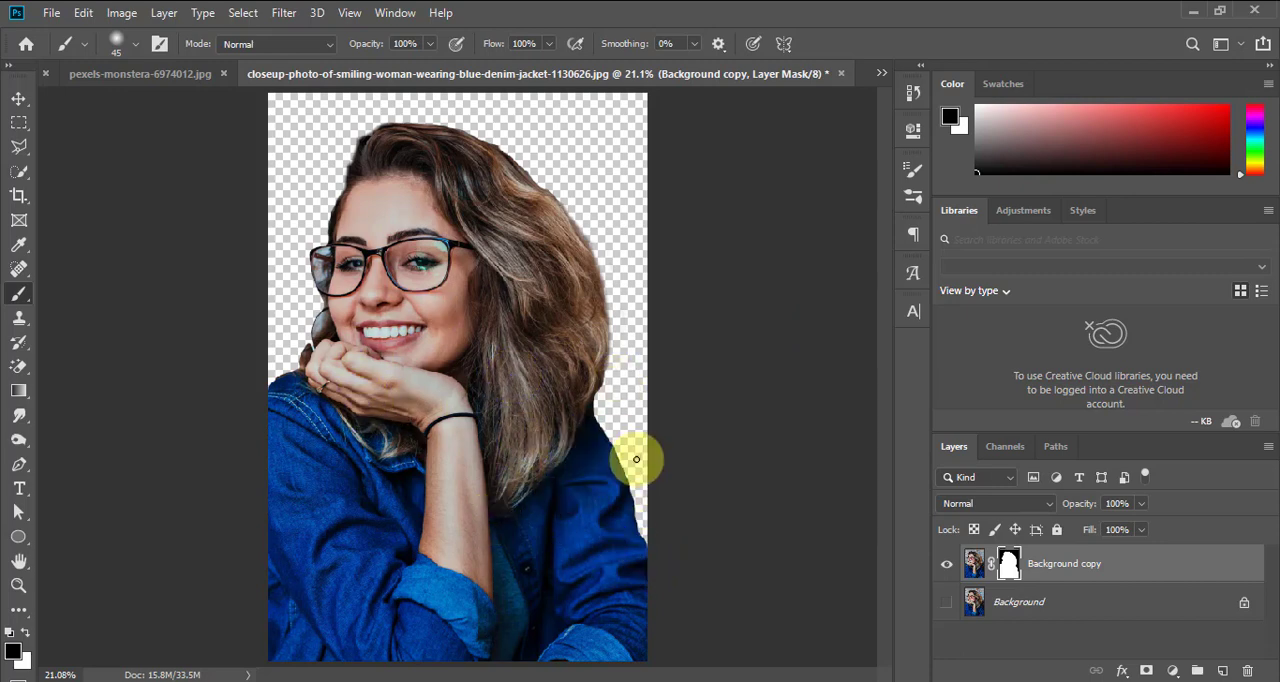
key("z")
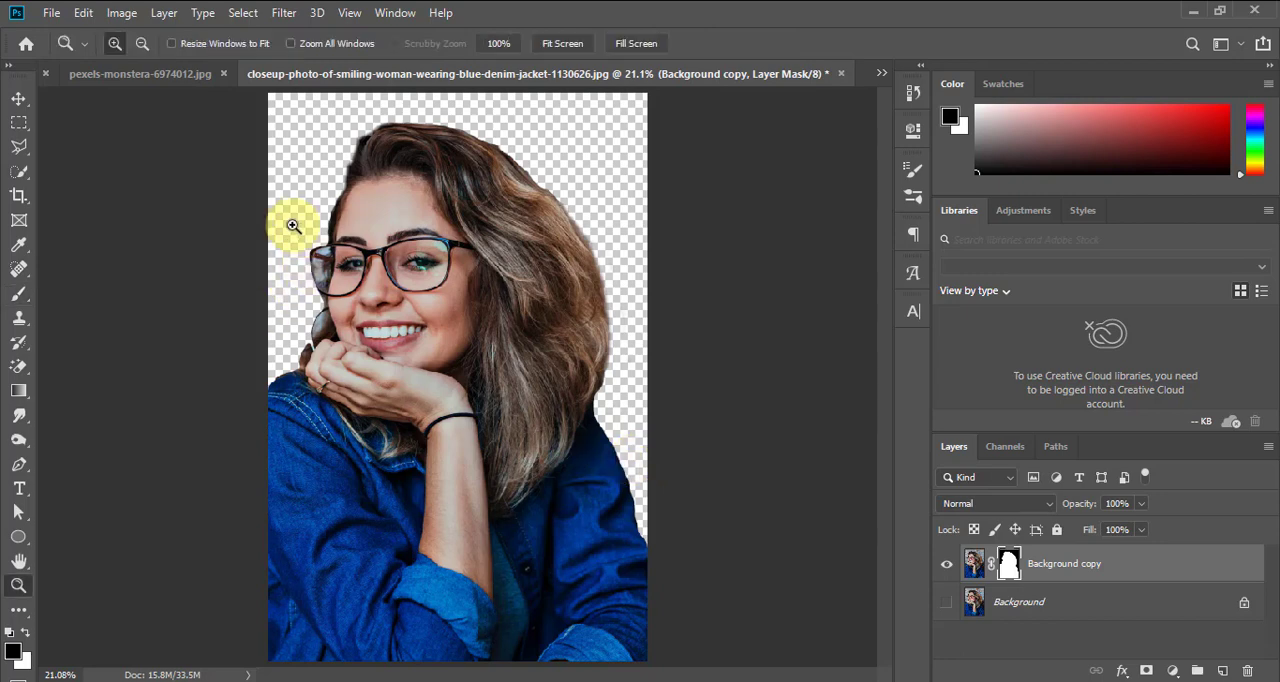
left_click_drag(292, 226, 375, 332)
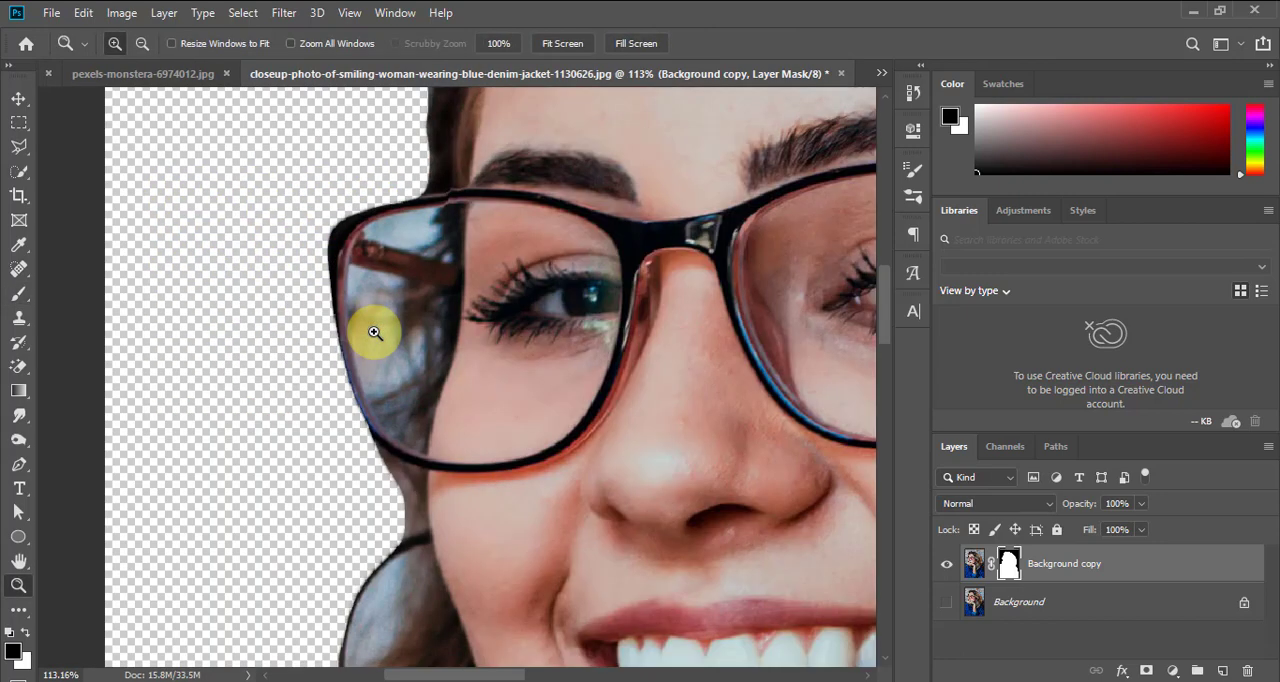
key("v")
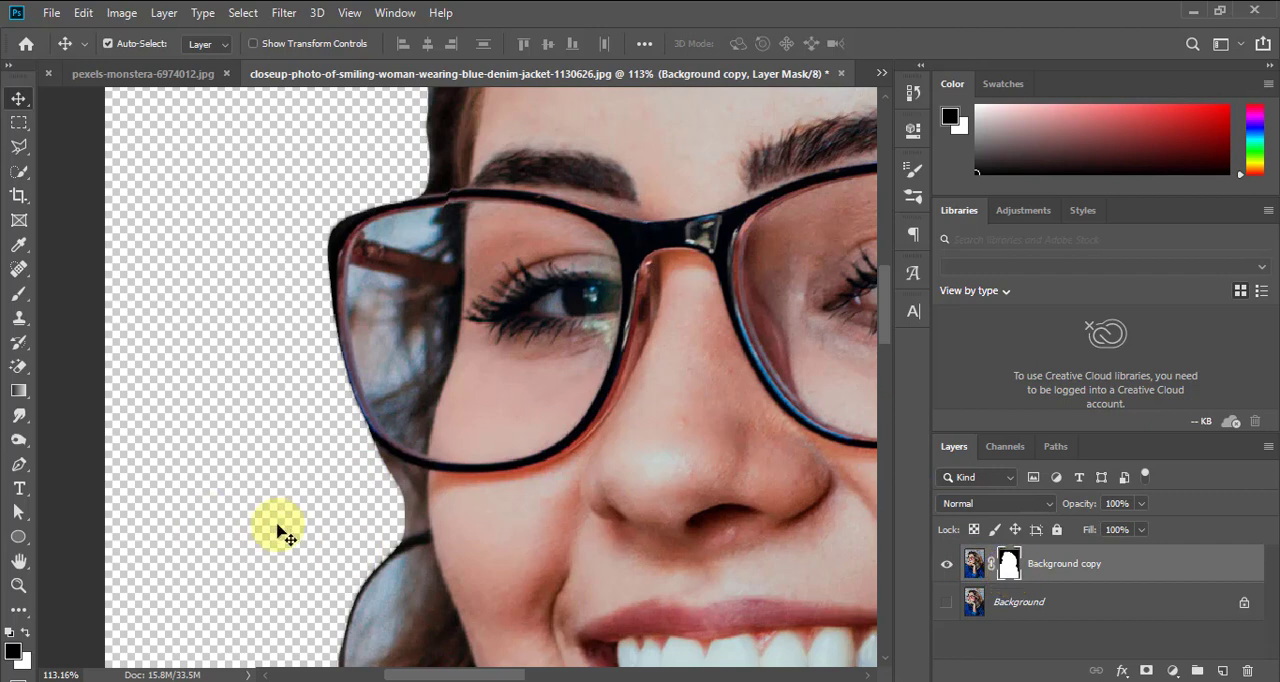
key("b")
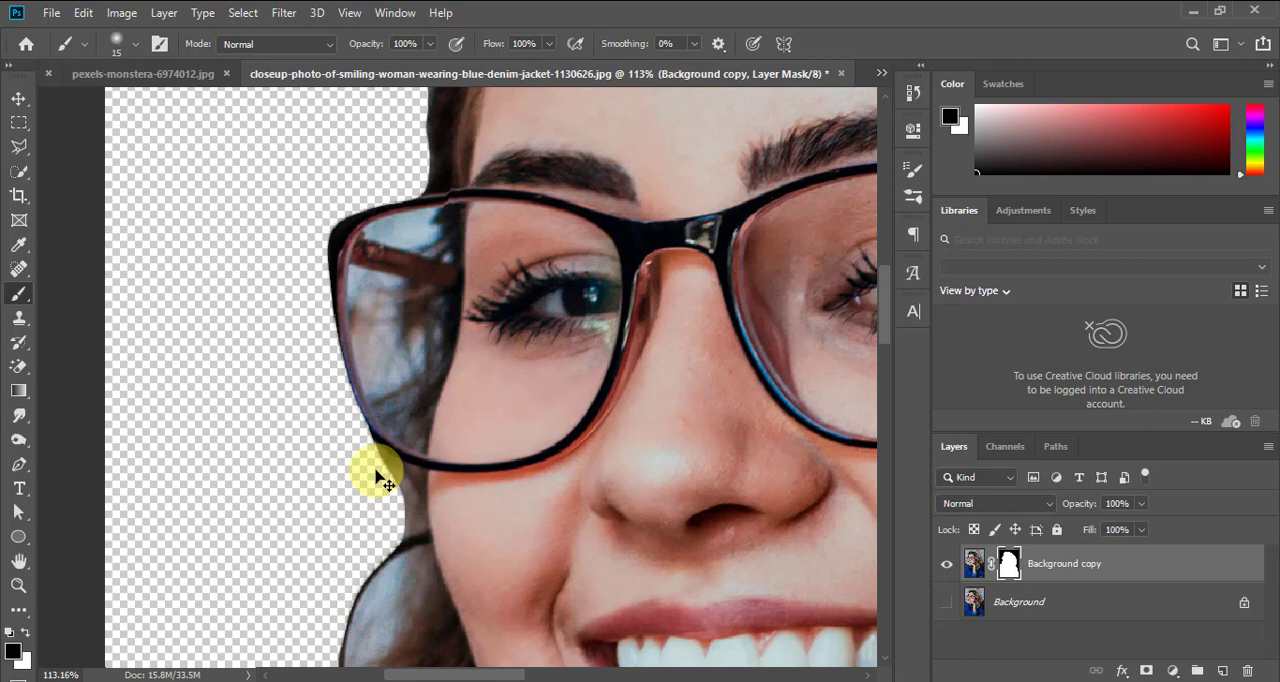
mouse_move(370, 453)
left_mouse_down()
mouse_move(403, 480)
mouse_move(404, 530)
mouse_move(416, 481)
mouse_move(370, 452)
mouse_move(405, 515)
mouse_move(406, 486)
mouse_move(354, 437)
left_mouse_up()
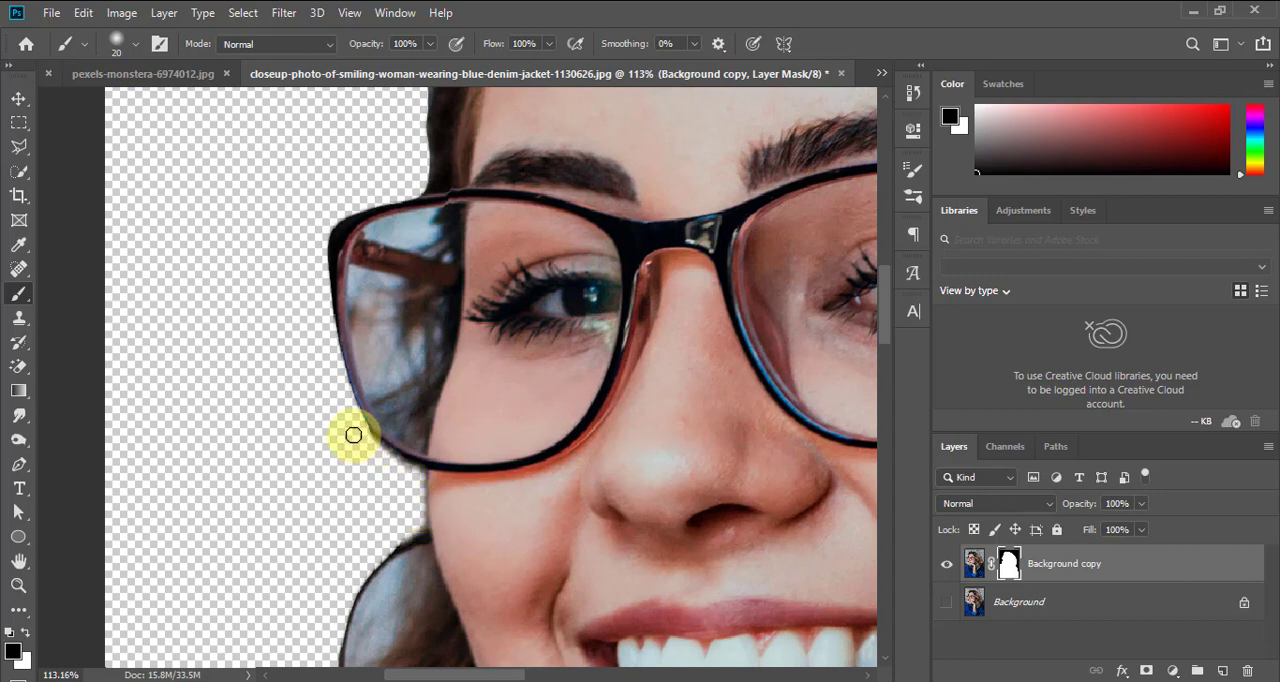
Select the area seen through the outer side of the glasses' lens using Quick Selection with a size 20 brush
key("ctrl+0")
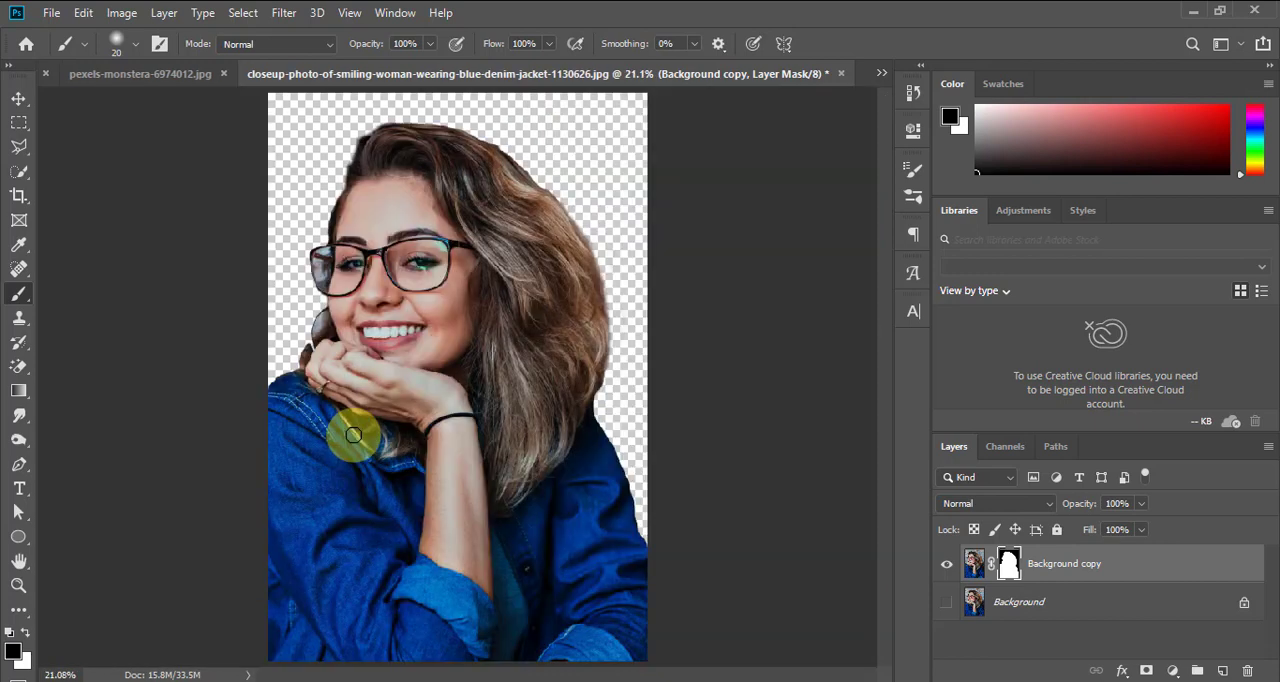
key("z")
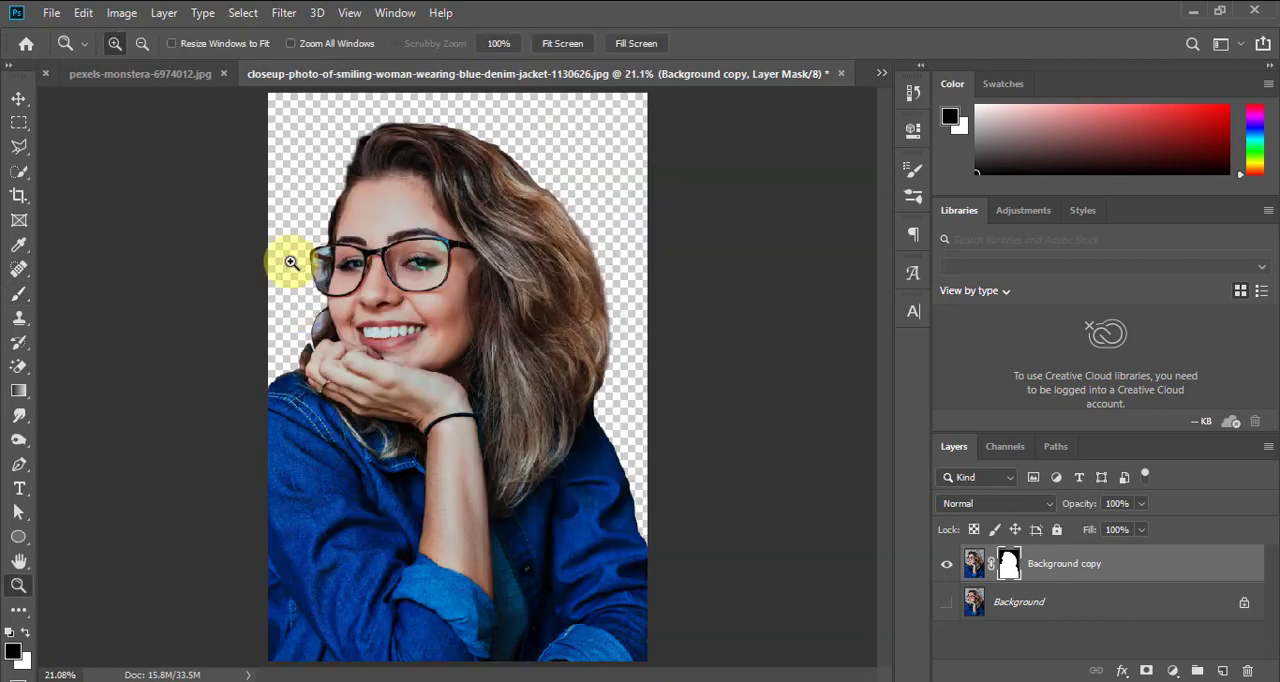
mouse_move(291, 228)
left_mouse_down()
mouse_move(341, 305)
mouse_move(363, 306)
left_mouse_up()
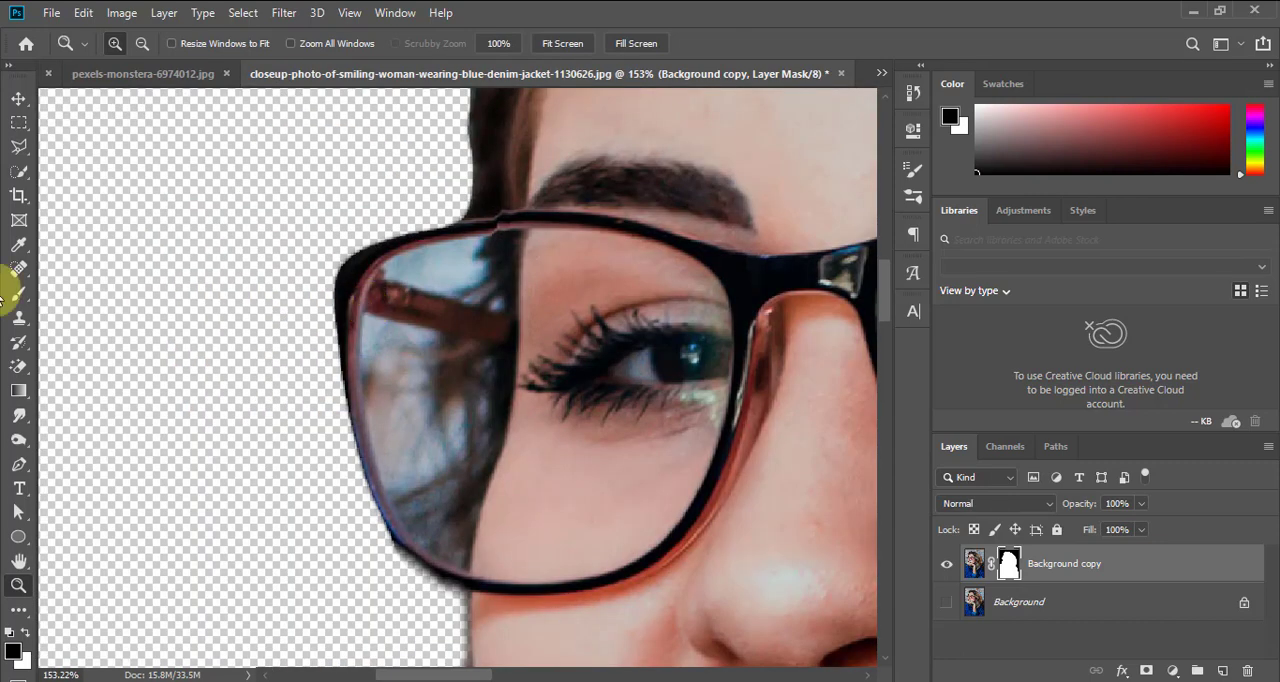
left_click(21, 174)
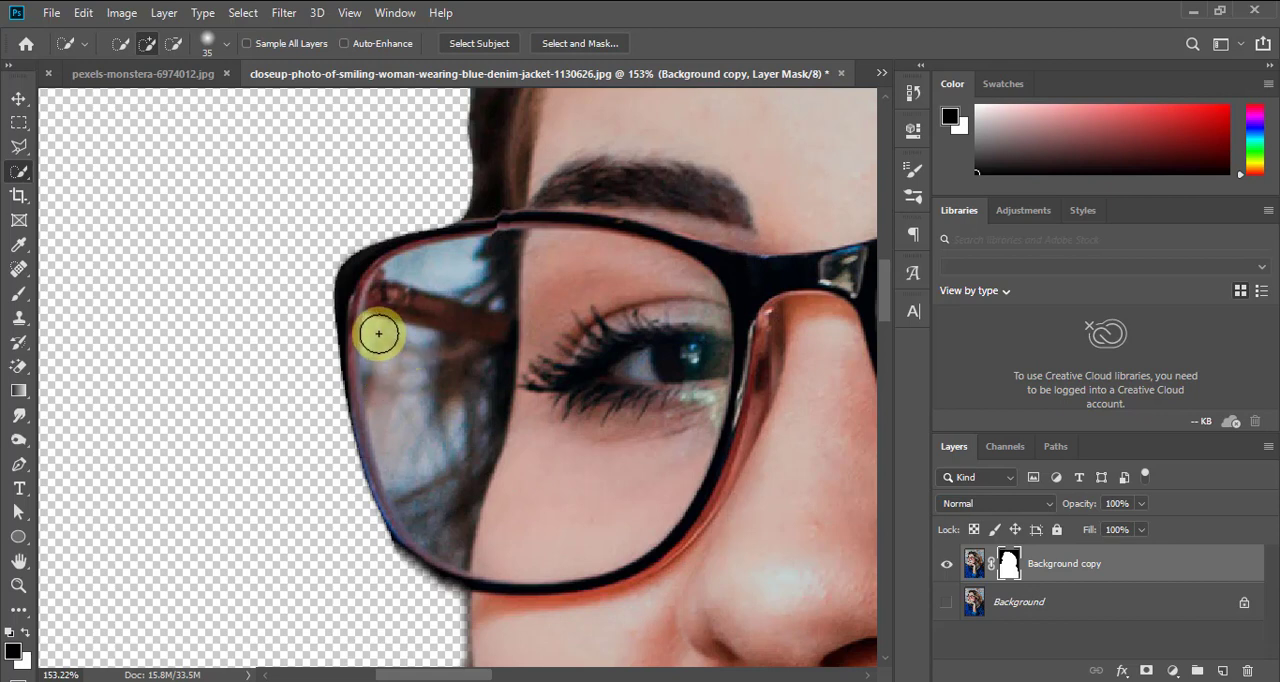
mouse_move(379, 333)
left_mouse_down()
mouse_move(425, 420)
mouse_move(467, 406)
left_mouse_up()
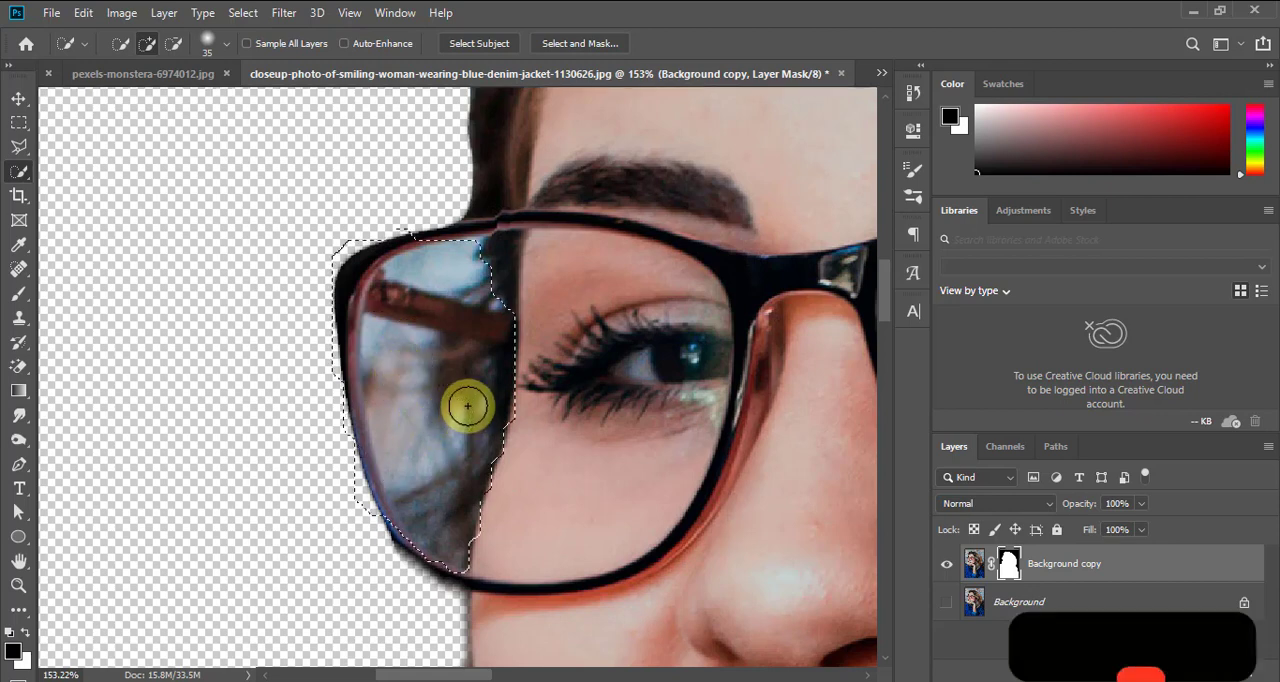
left_click(460, 400)
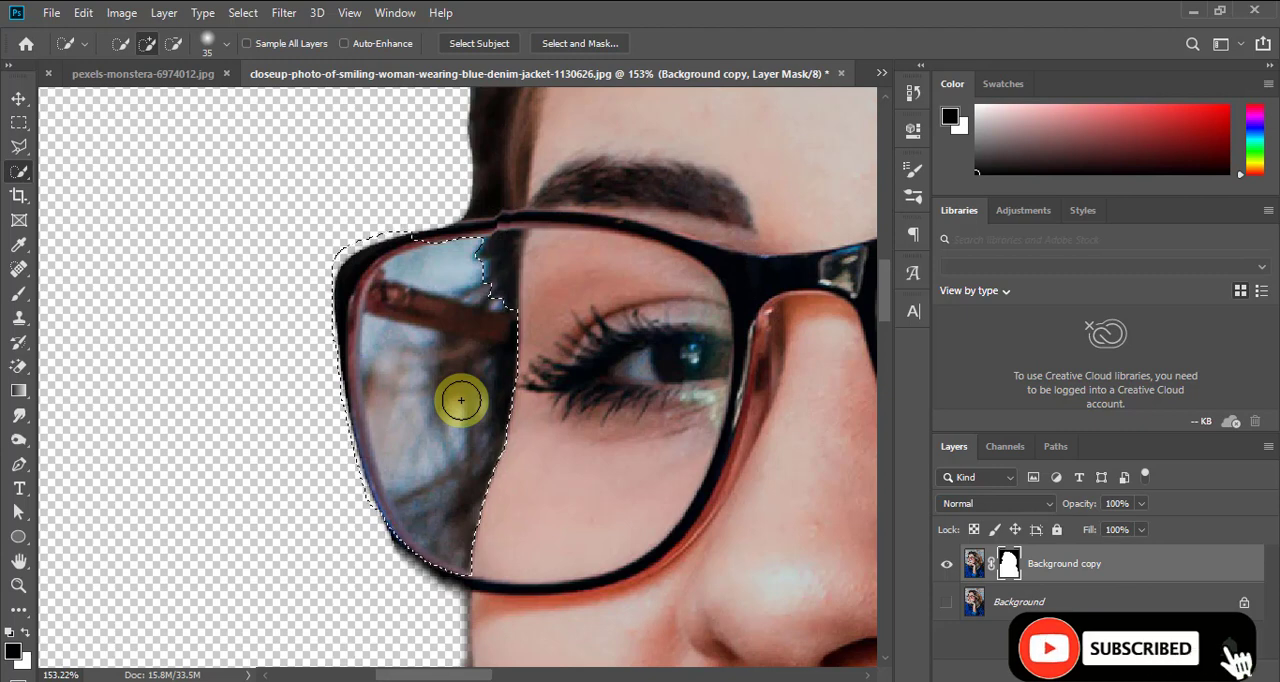
key("ctrl+d")
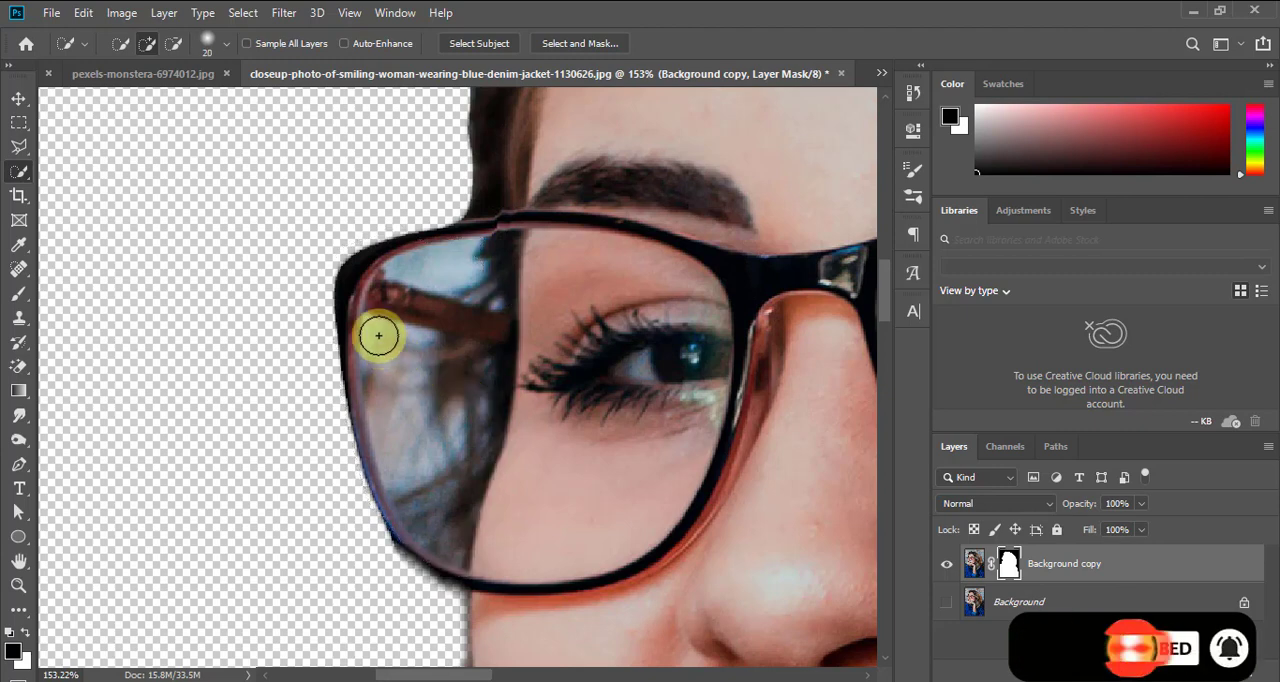
key("bracketleft")
key("bracketleft")
key("bracketleft")
mouse_move(372, 324)
left_mouse_down()
mouse_move(391, 360)
mouse_move(457, 380)
mouse_move(343, 311)
left_mouse_up()
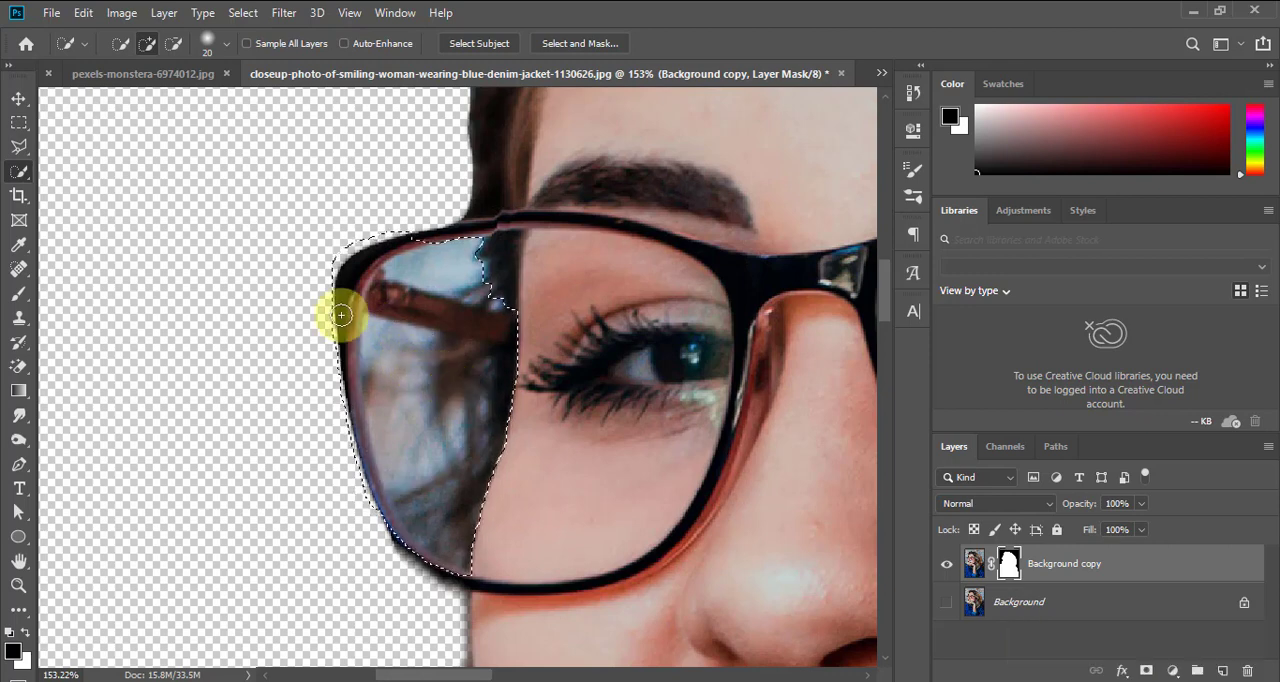
Refine the lens selection with Quick Selection, excluding the temple arm, the area above it and the outer rim
left_click(173, 43)
mouse_move(503, 306)
left_mouse_down()
mouse_move(457, 279)
mouse_move(413, 287)
left_mouse_up()
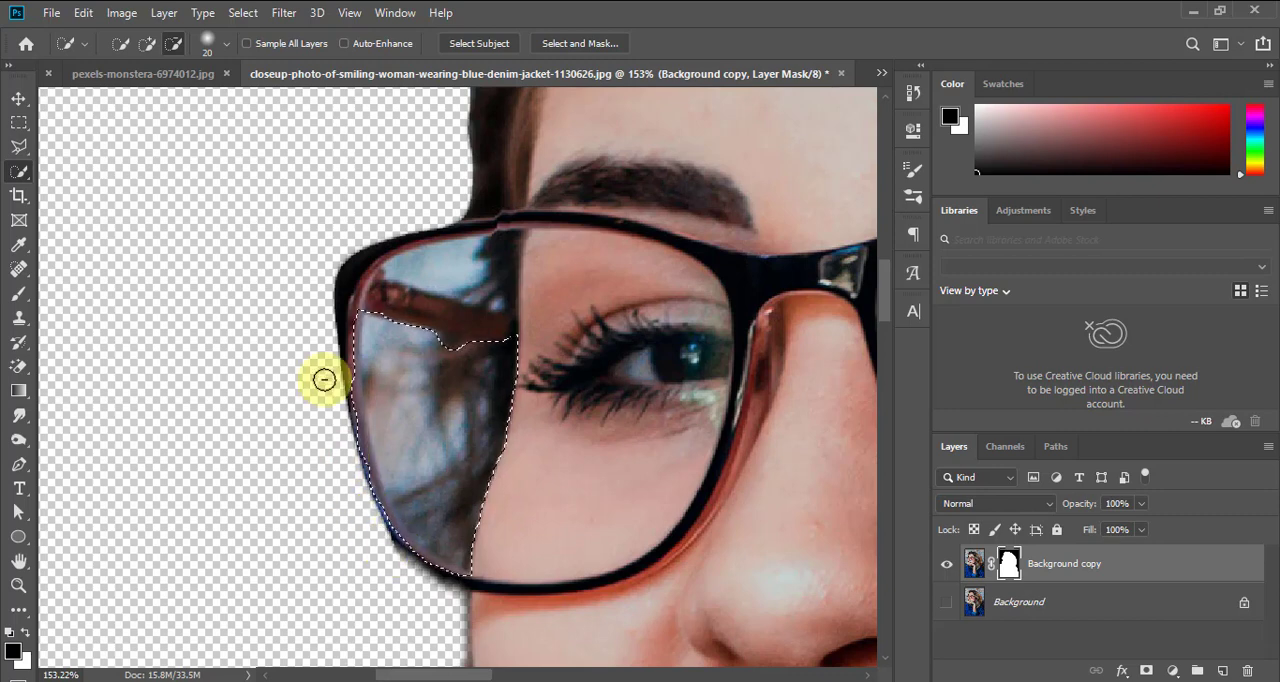
left_click(455, 347)
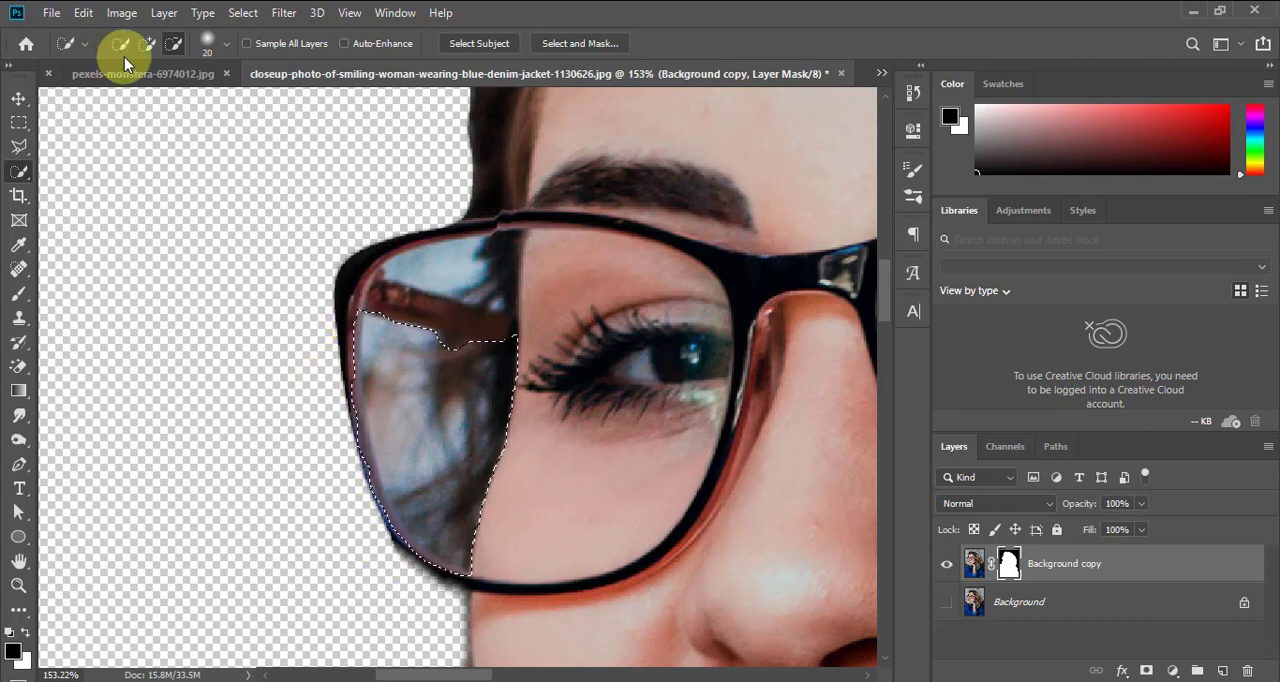
left_click(147, 44)
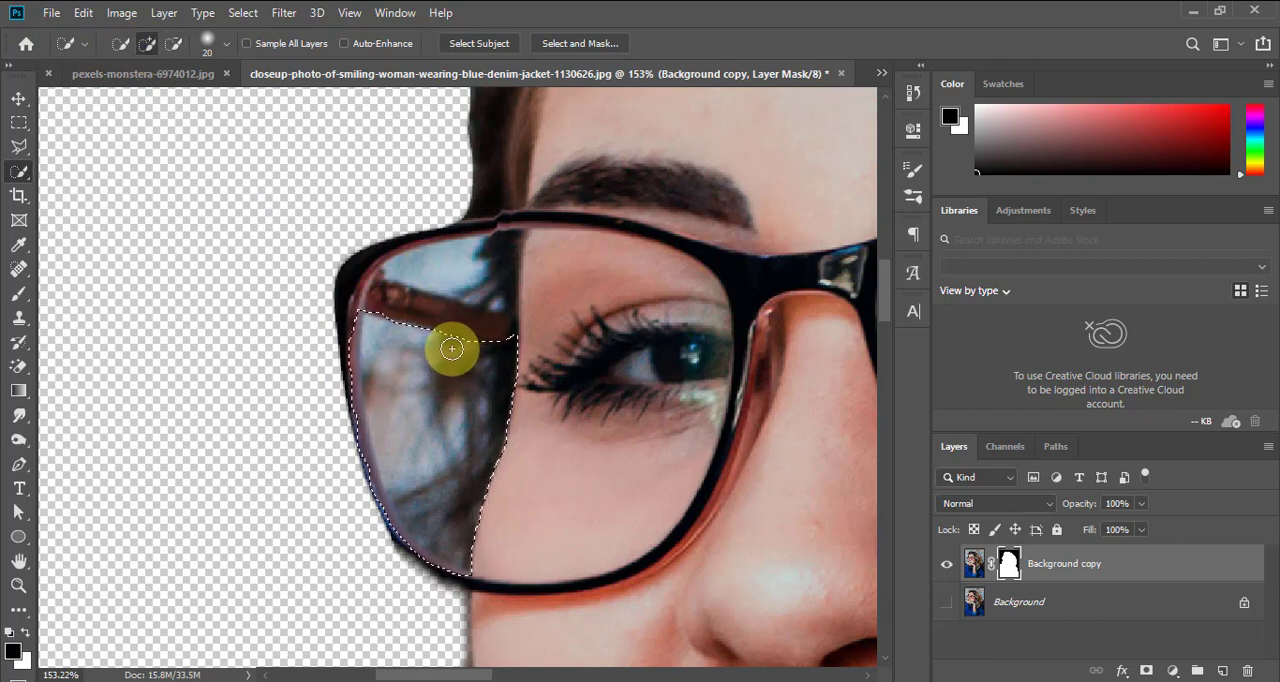
left_click(173, 44)
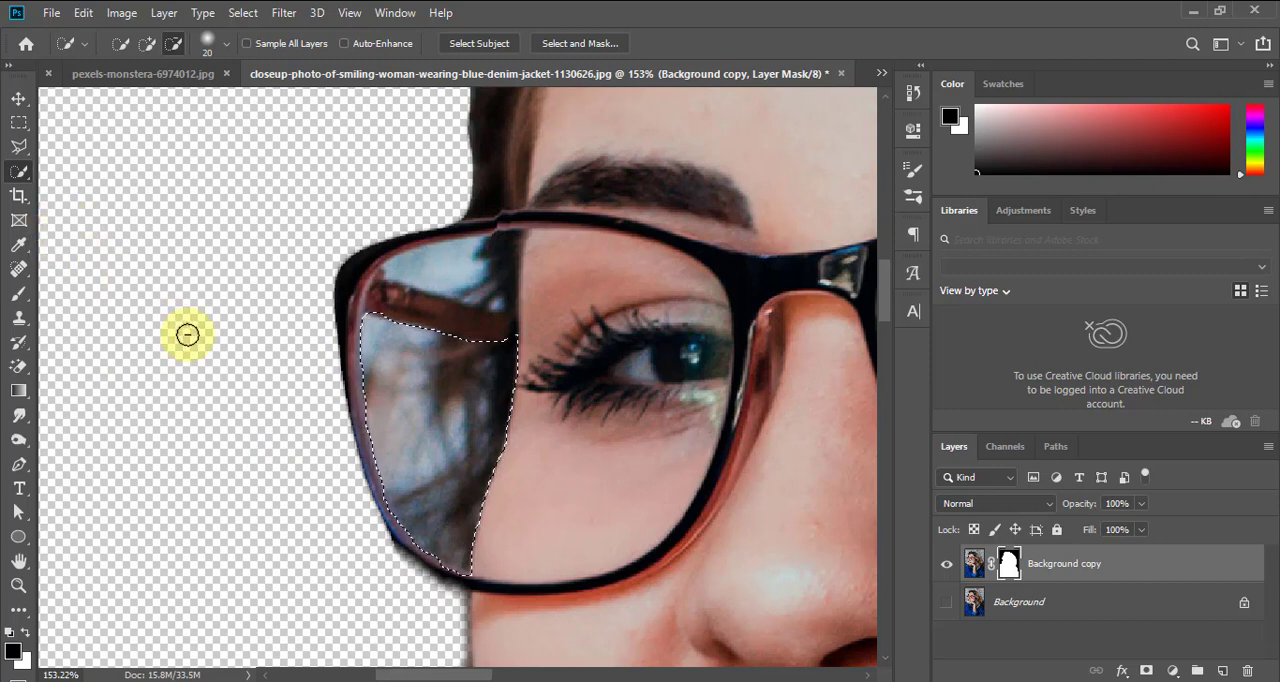
Switch to the Brush and set its opacity to 30% for painting inside the lens selection
key("b")
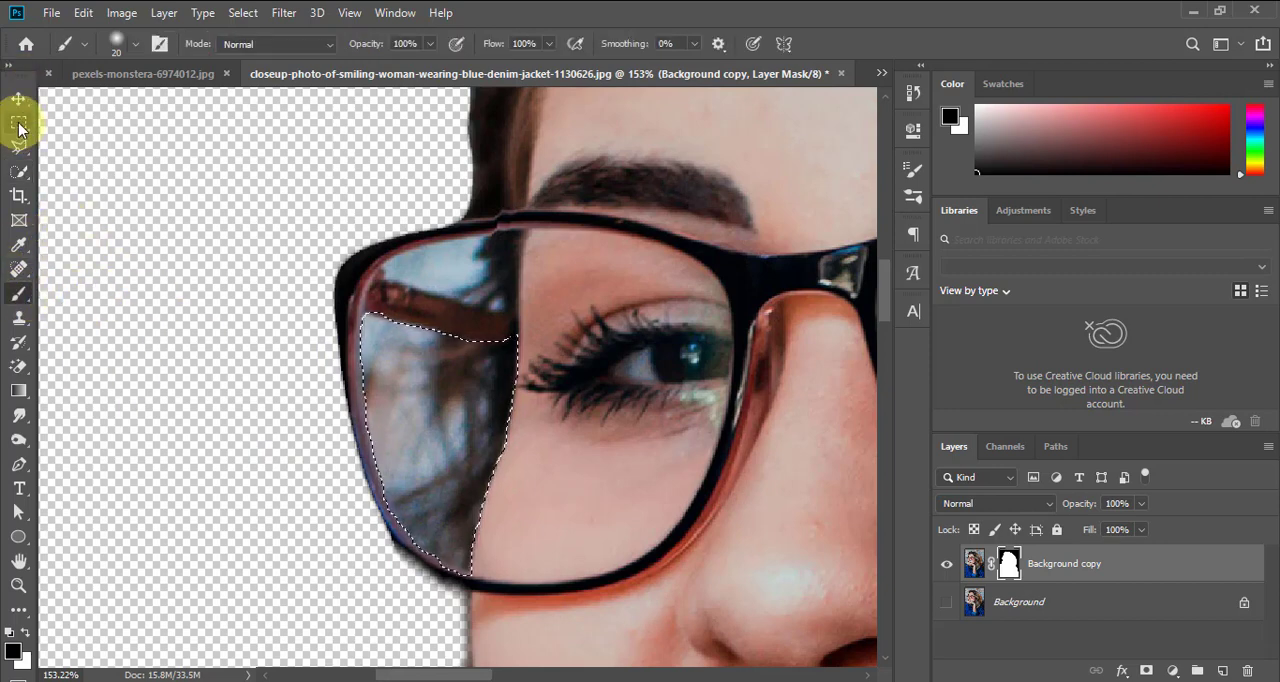
left_click(20, 293)
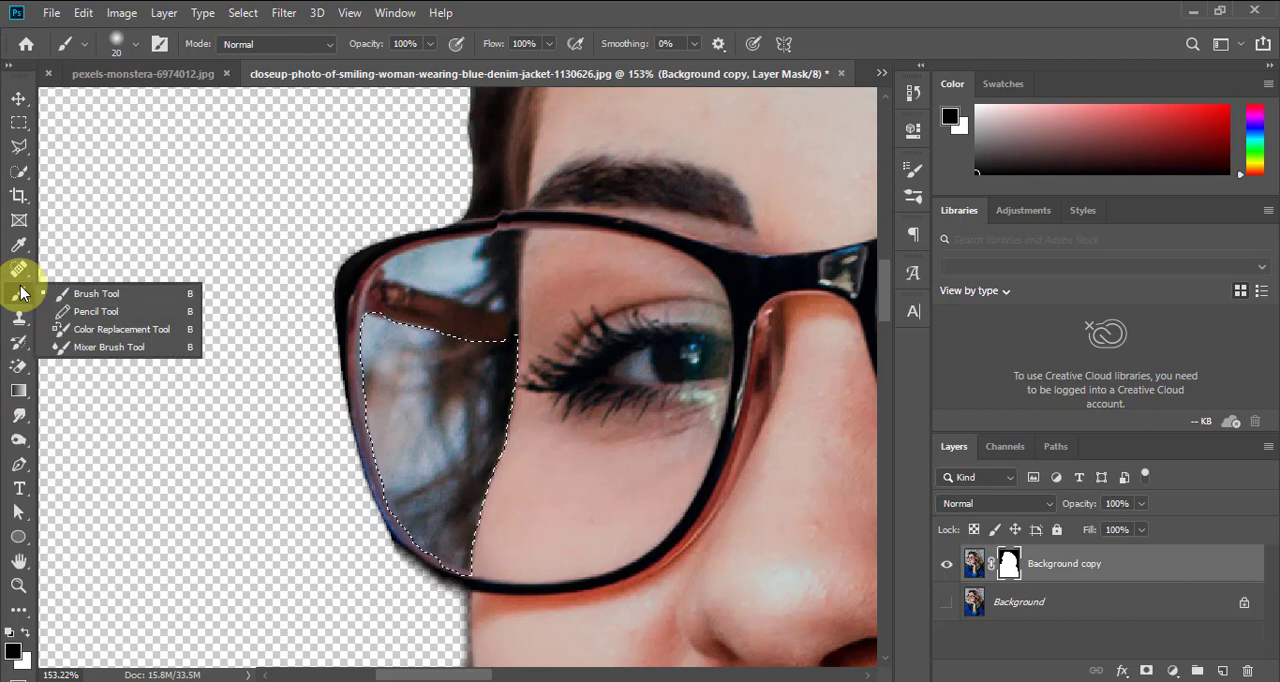
left_click(20, 293)
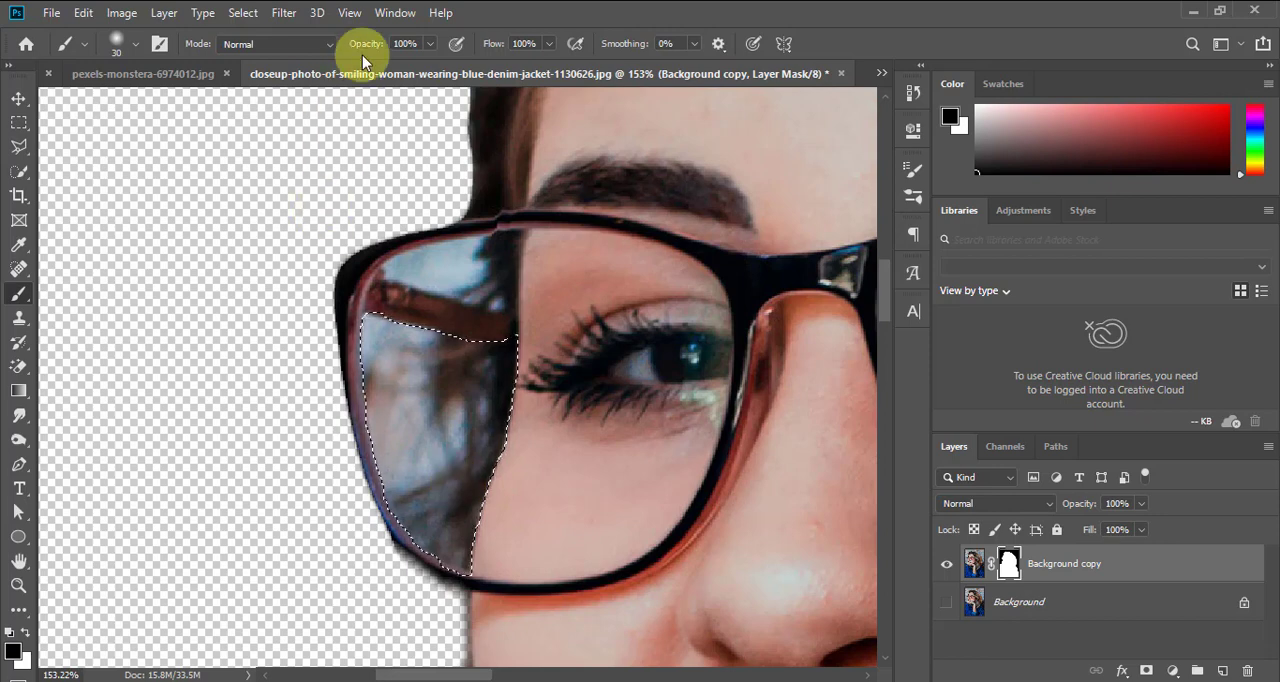
left_click_drag(368, 50, 329, 63)
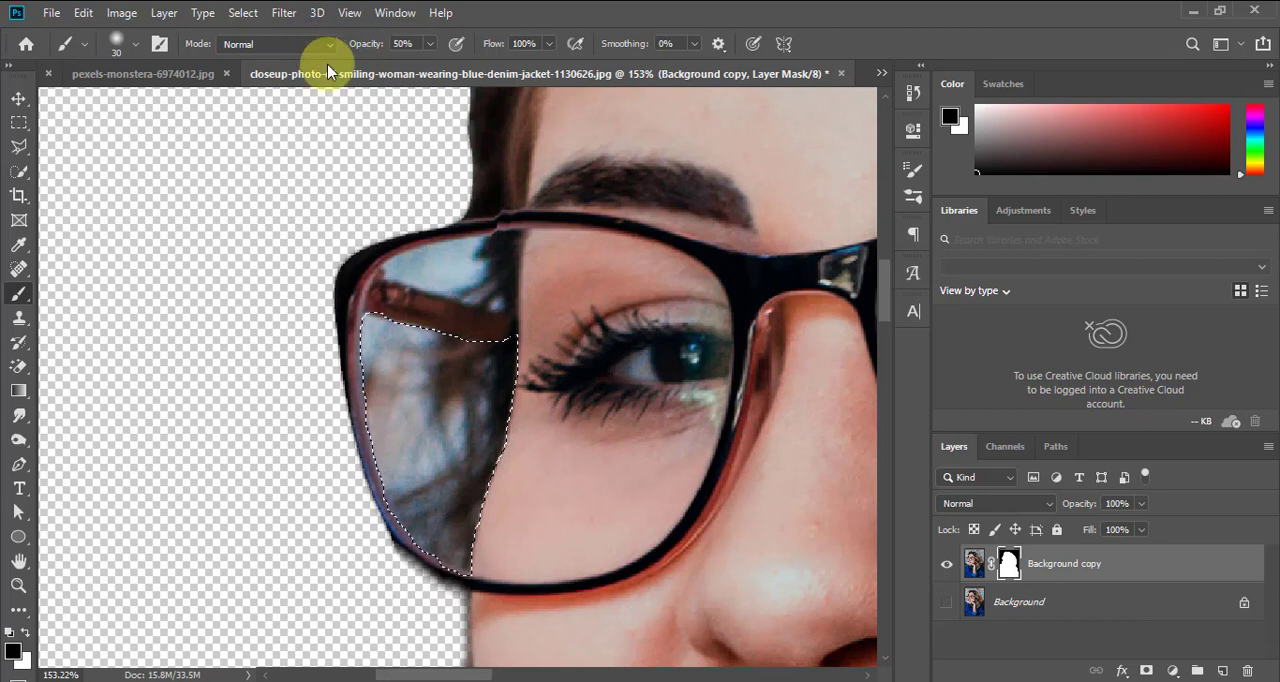
left_click(409, 392)
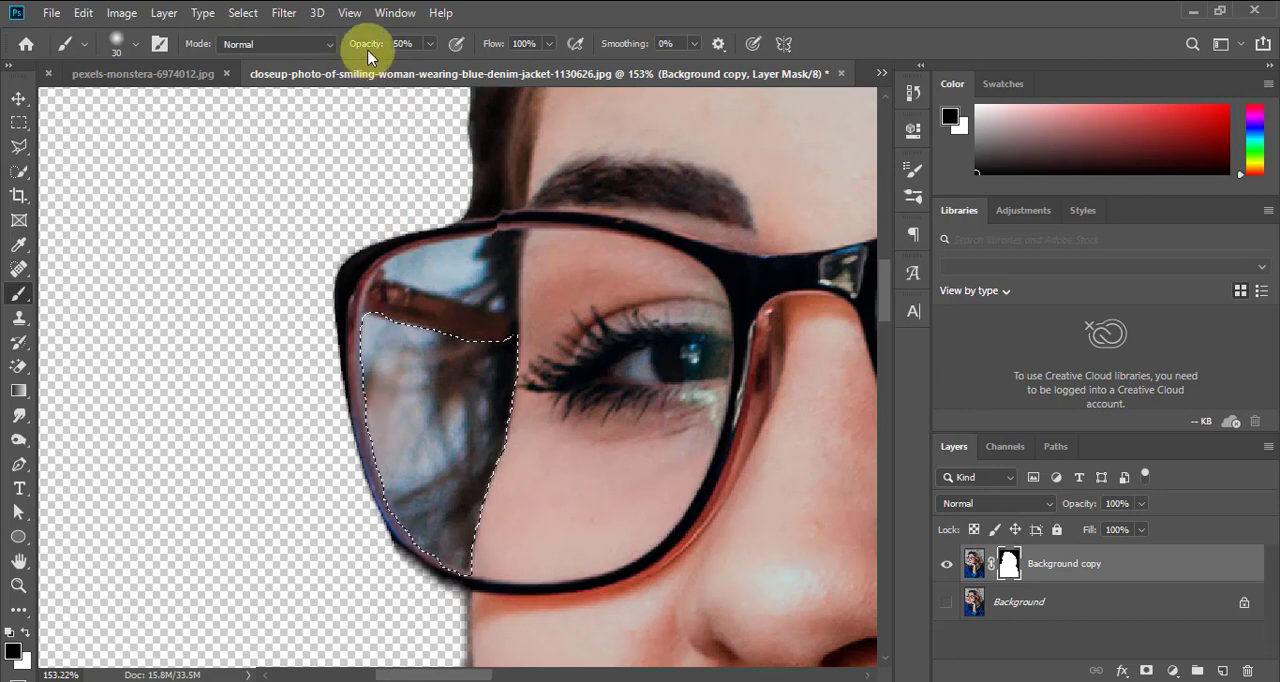
left_click_drag(368, 57, 343, 46)
left_click(395, 377)
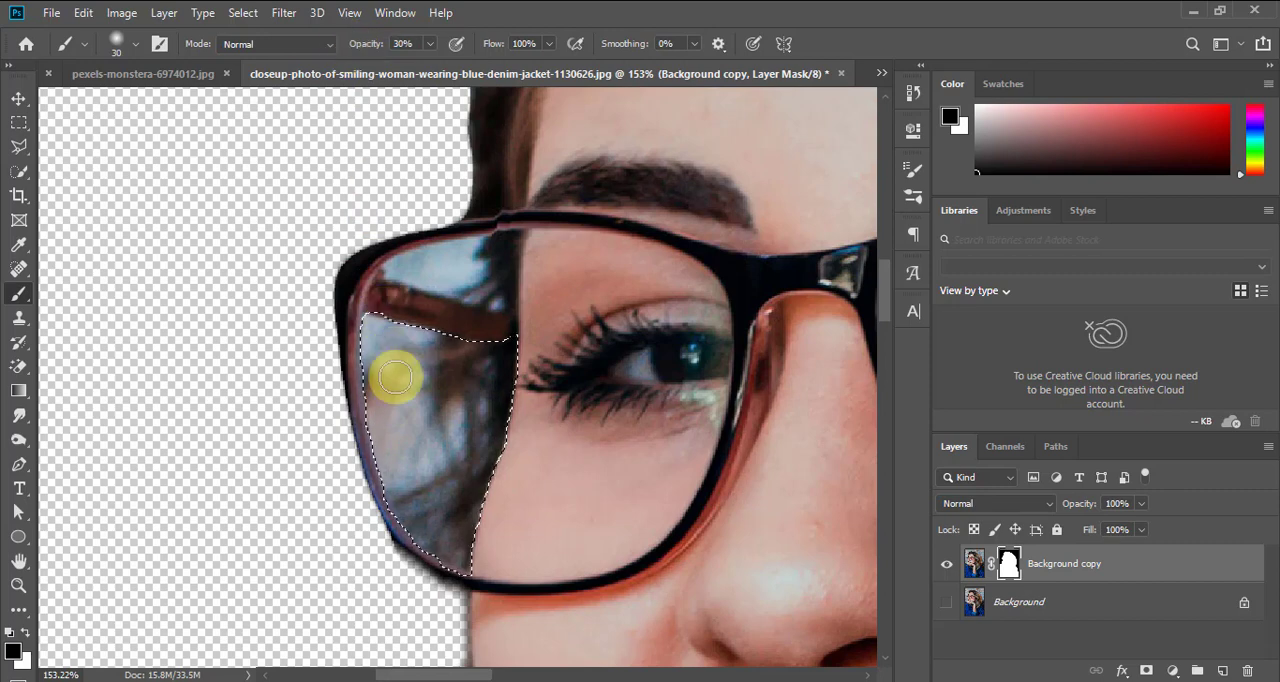
Paint black on the mask inside the lens selection with a size 100 Brush to remove the background, and deselect
key("bracketright")
key("bracketright")
key("bracketright")
key("bracketright")
key("bracketright")
key("bracketright")
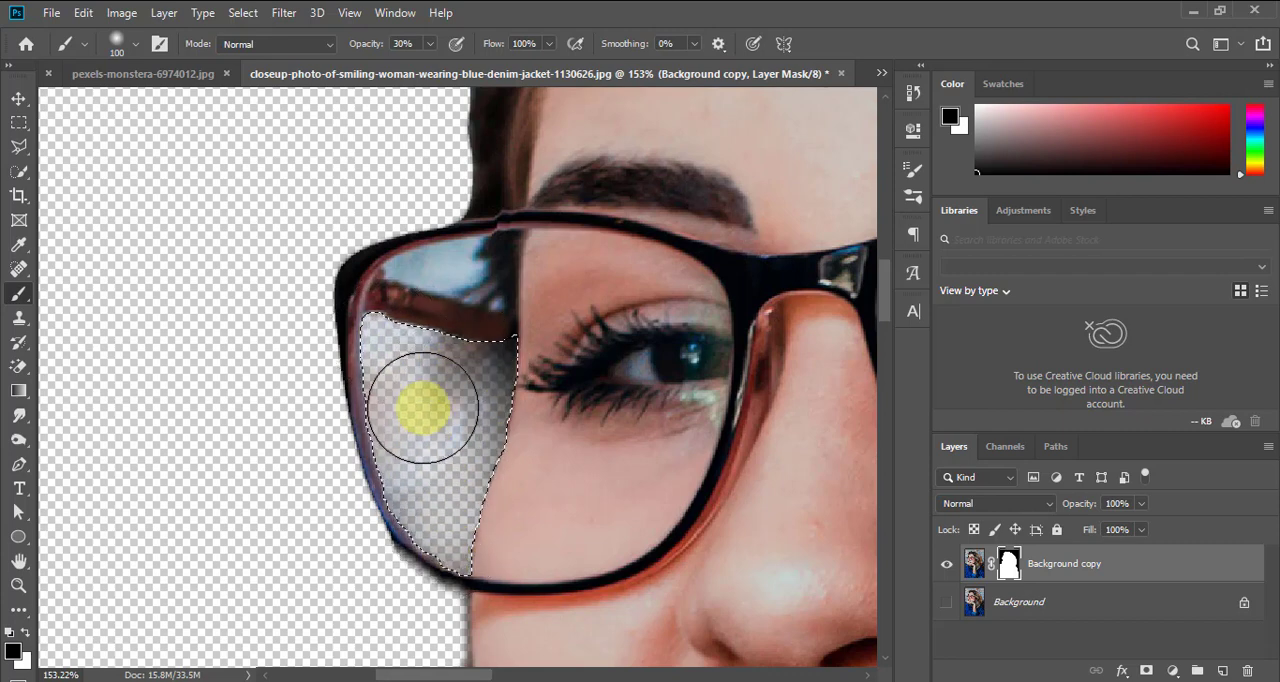
mouse_move(392, 468)
left_mouse_down()
mouse_move(365, 312)
mouse_move(447, 376)
mouse_move(478, 361)
mouse_move(497, 376)
mouse_move(457, 487)
mouse_move(449, 569)
mouse_move(359, 343)
mouse_move(424, 511)
mouse_move(531, 327)
mouse_move(523, 315)
mouse_move(352, 351)
mouse_move(449, 358)
mouse_move(521, 394)
mouse_move(468, 549)
mouse_move(461, 392)
left_mouse_up()
mouse_move(395, 369)
left_mouse_down()
mouse_move(455, 559)
mouse_move(404, 445)
mouse_move(480, 516)
mouse_move(427, 352)
left_mouse_up()
mouse_move(462, 444)
left_mouse_down()
mouse_move(277, 457)
mouse_move(443, 263)
mouse_move(414, 237)
mouse_move(455, 250)
mouse_move(468, 328)
left_mouse_up()
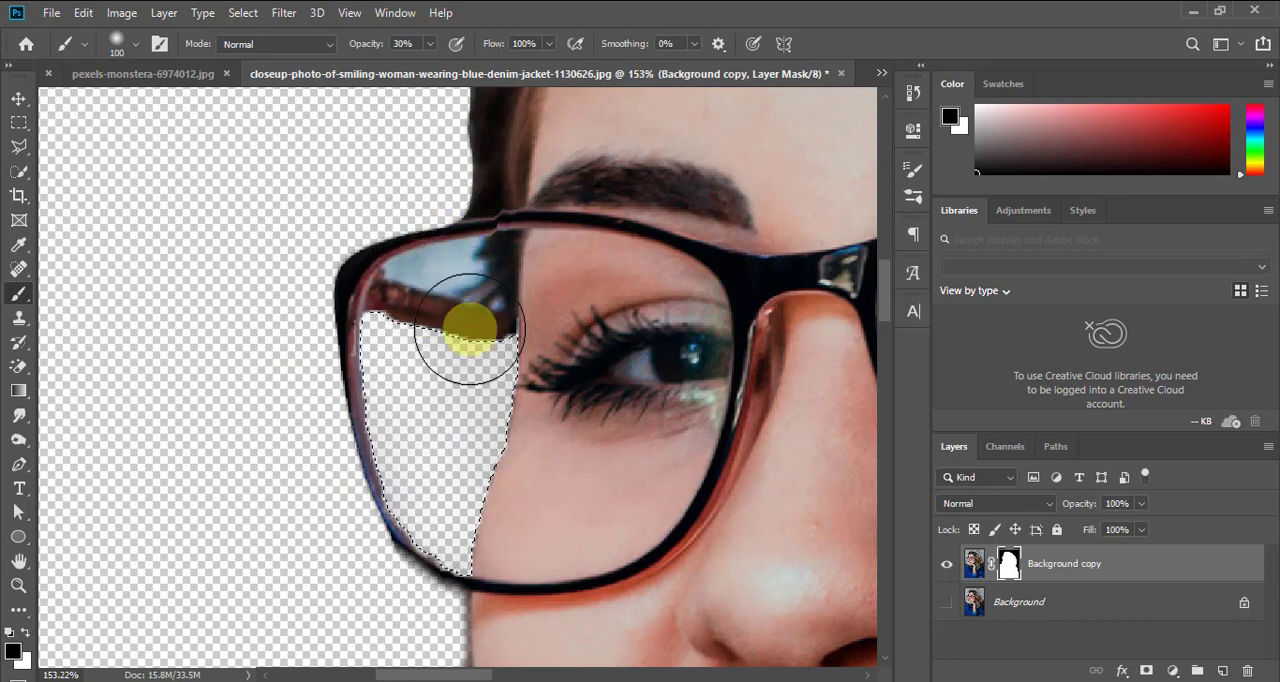
key("ctrl+d")
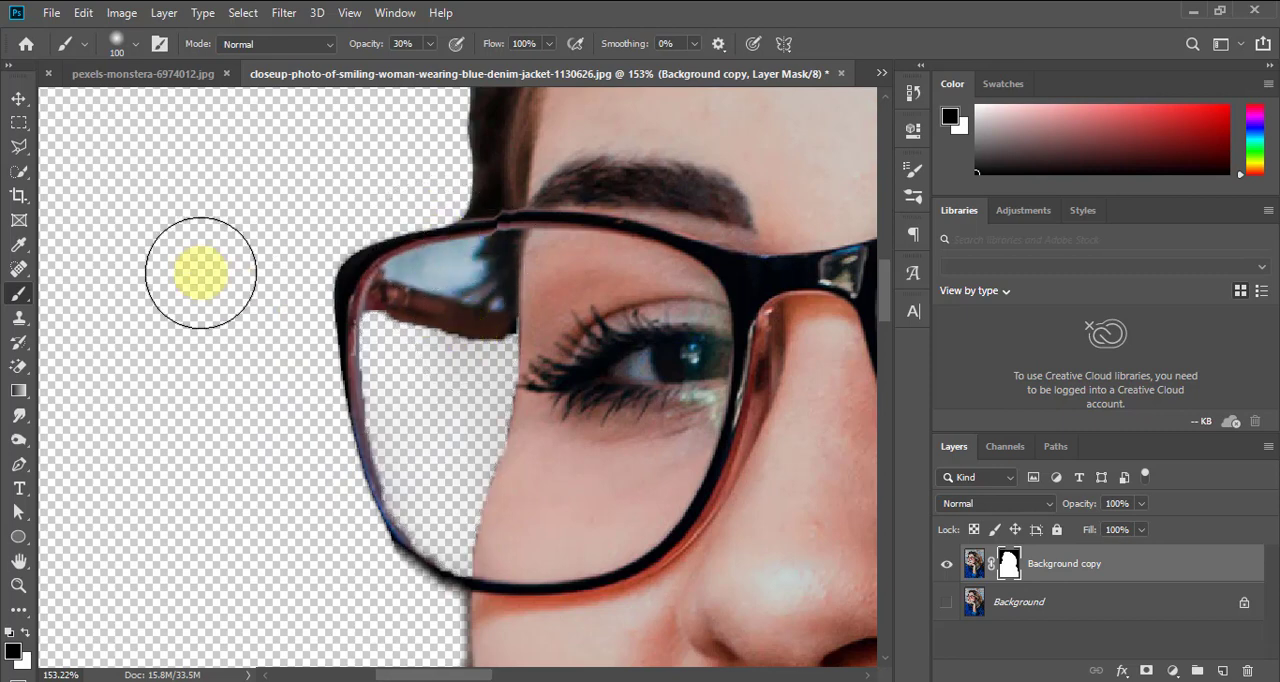
Select the background patch above the temple arm inside the lens using Quick Selection in add mode with a size 9 brush
left_click(19, 170)
left_click(148, 43)
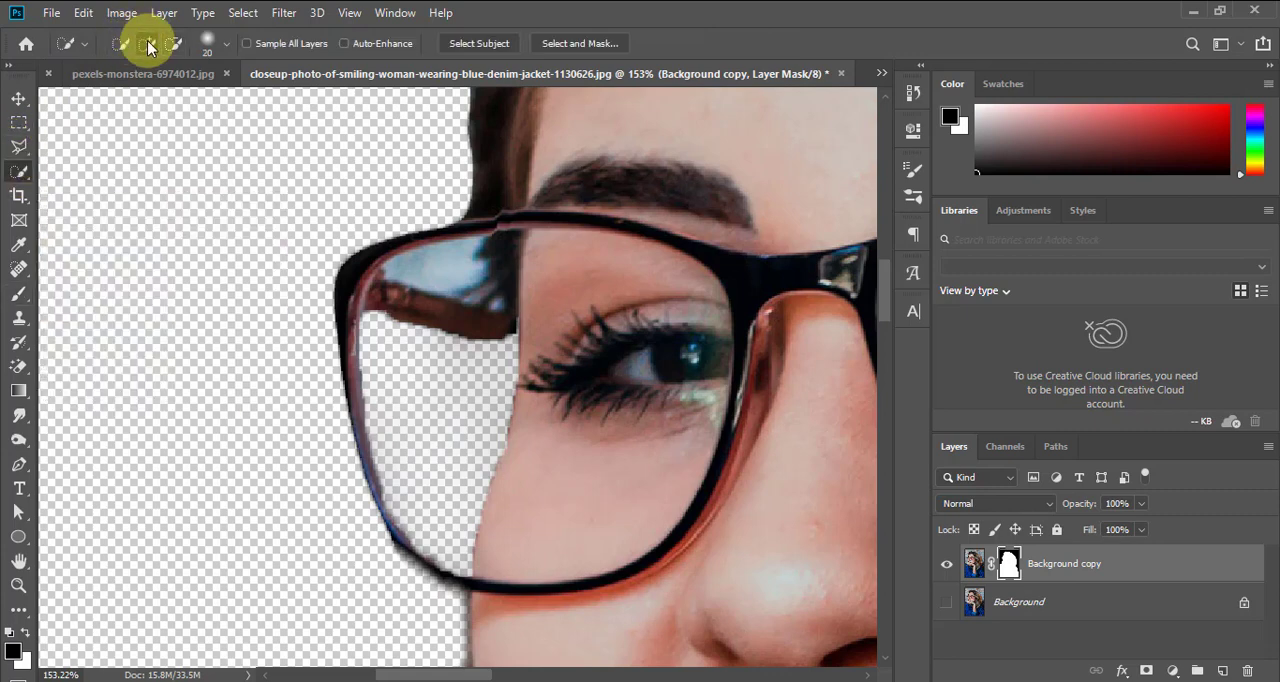
key("bracketleft")
key("bracketleft")
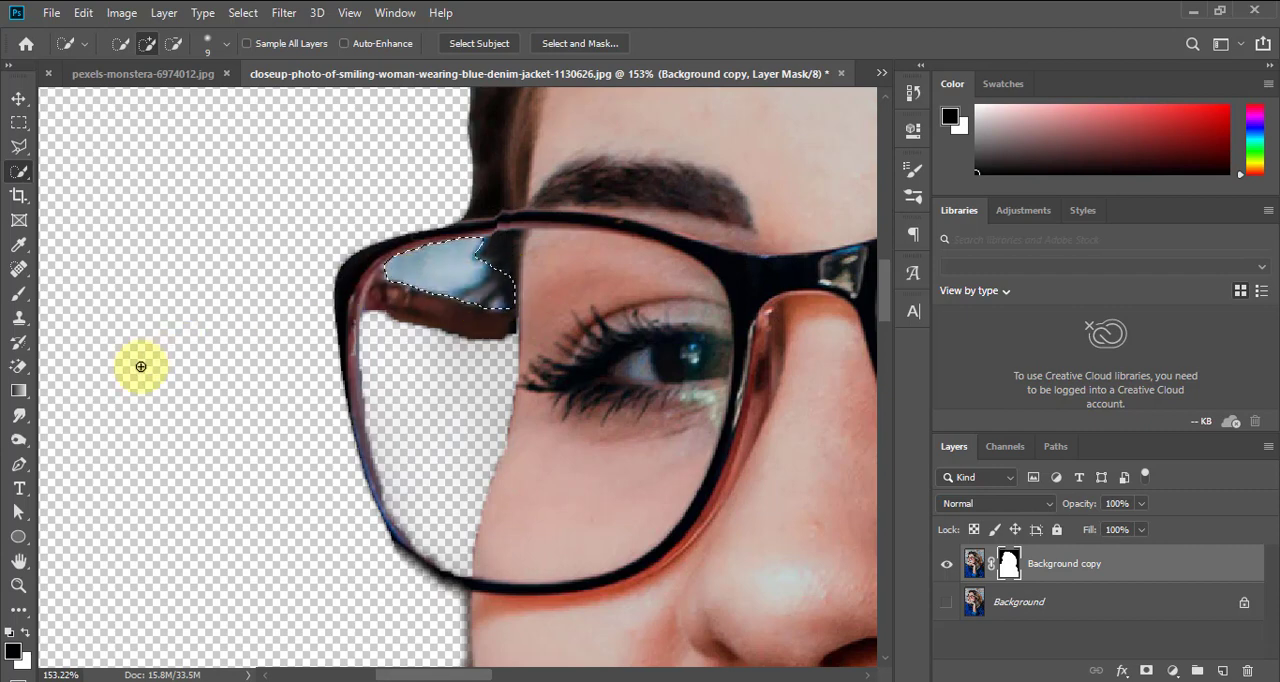
Paint the selected patch above the temple arm black on the mask with the 30% opacity Brush, and deselect
key("b")
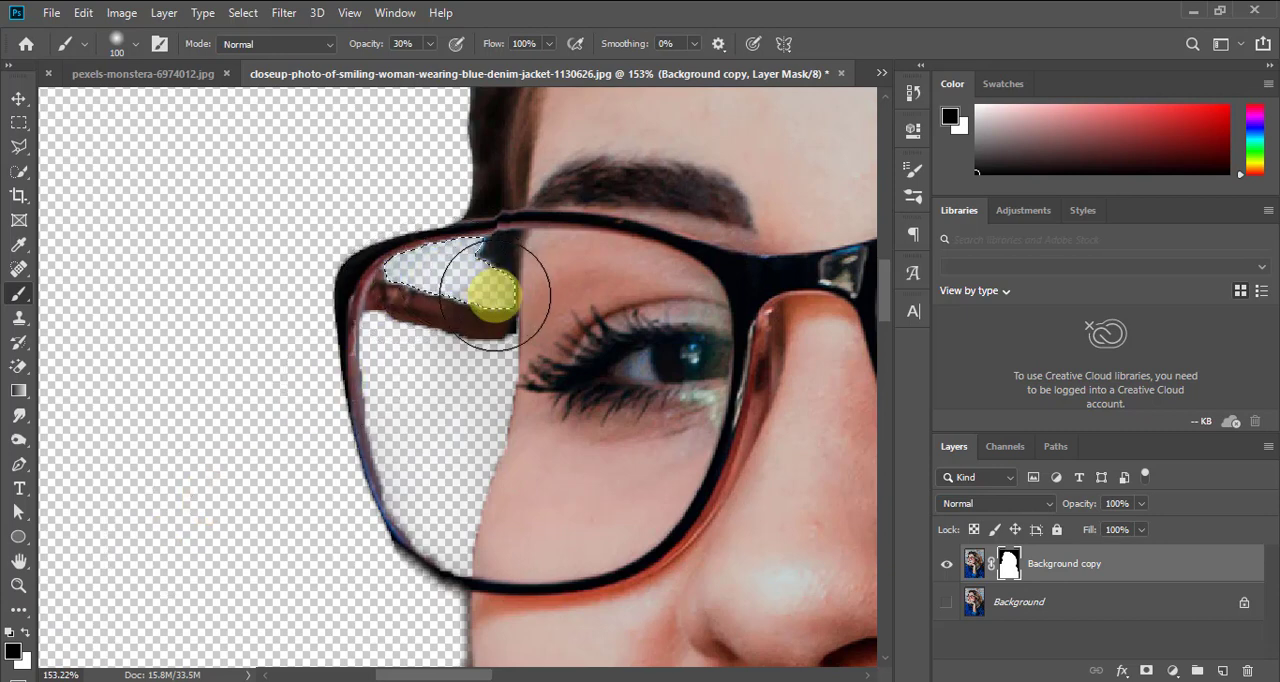
mouse_move(493, 292)
left_mouse_down()
mouse_move(442, 256)
mouse_move(371, 281)
mouse_move(458, 260)
mouse_move(491, 272)
left_mouse_up()
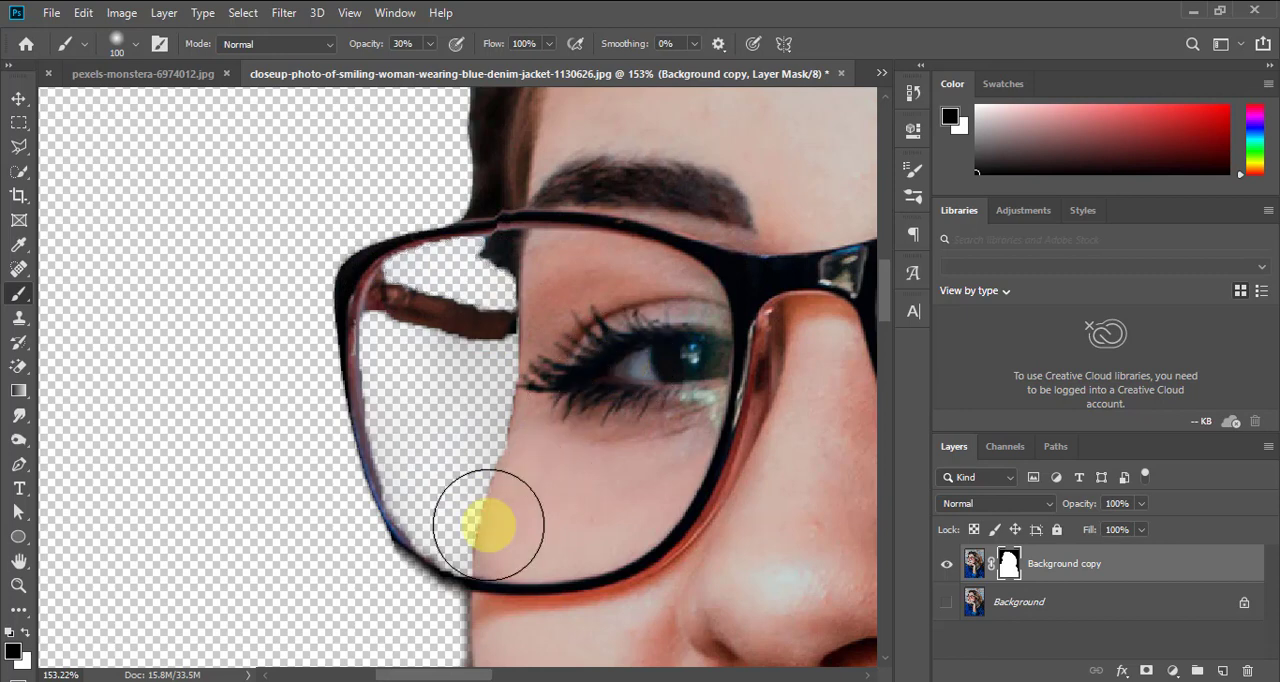
key("v")
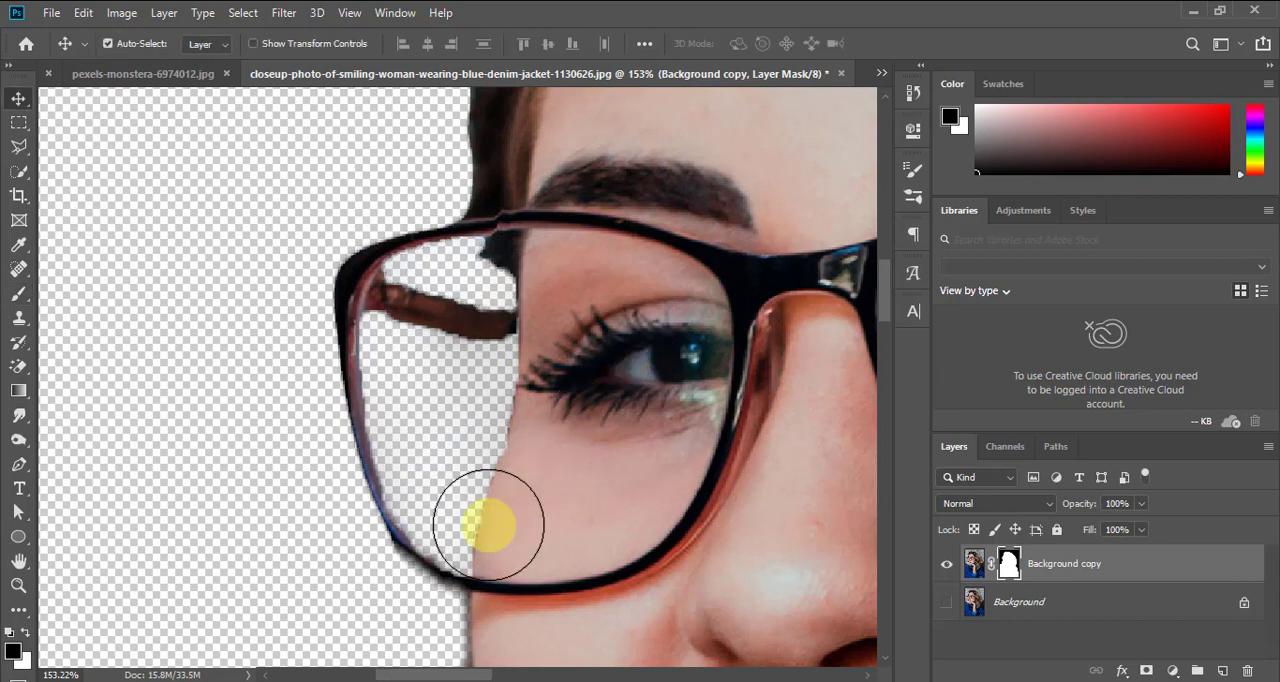
key("ctrl+0")
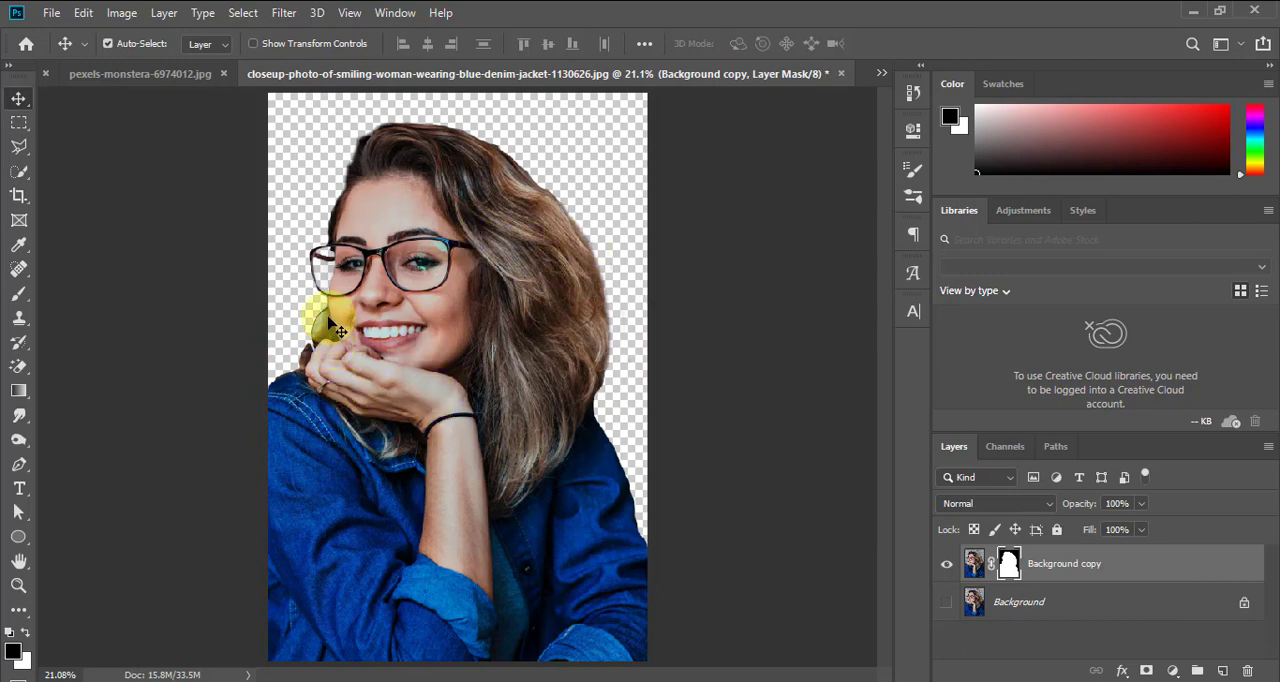
Select the pale background patch enclosed by the hoop earring beside the cheek using Quick Selection
key("z")
left_click_drag(300, 297, 336, 391)
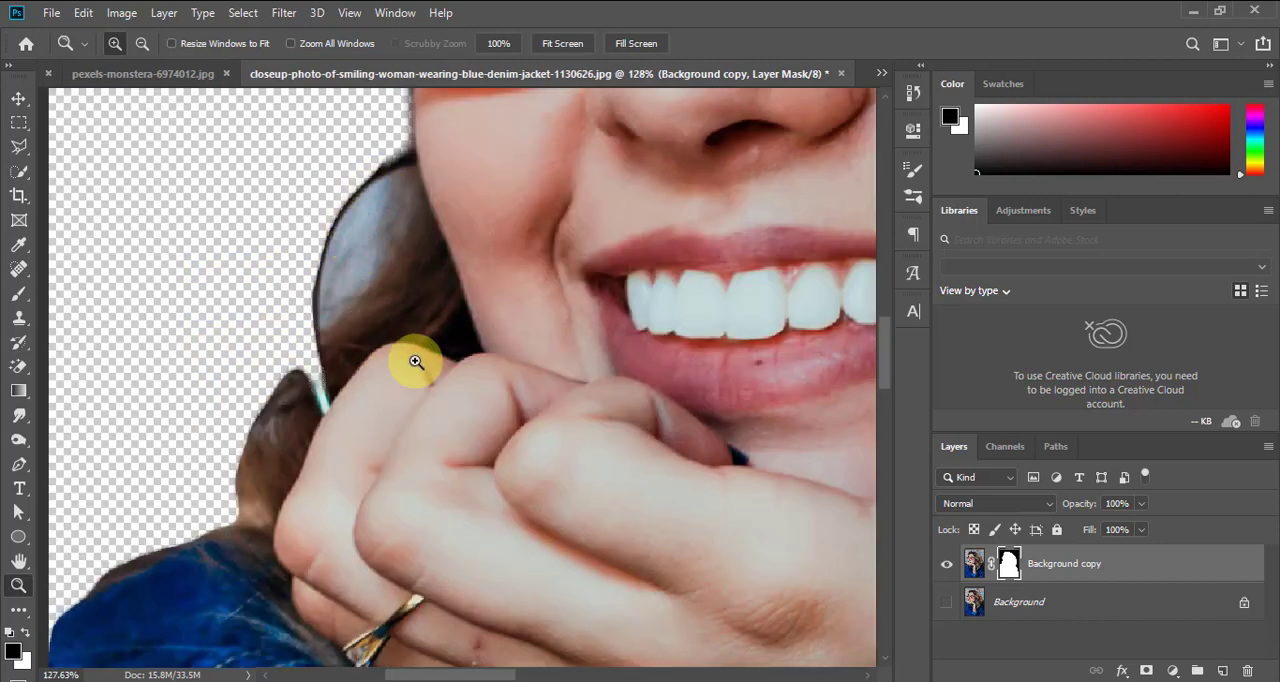
key("v")
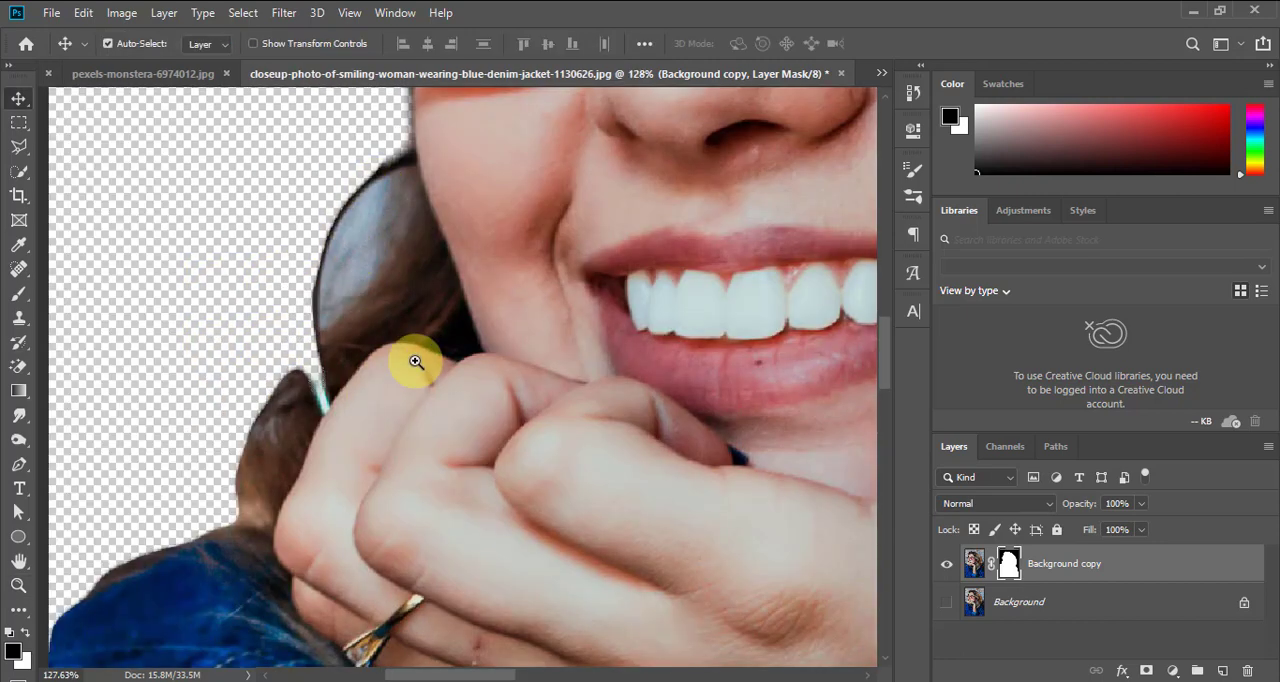
left_click(22, 173)
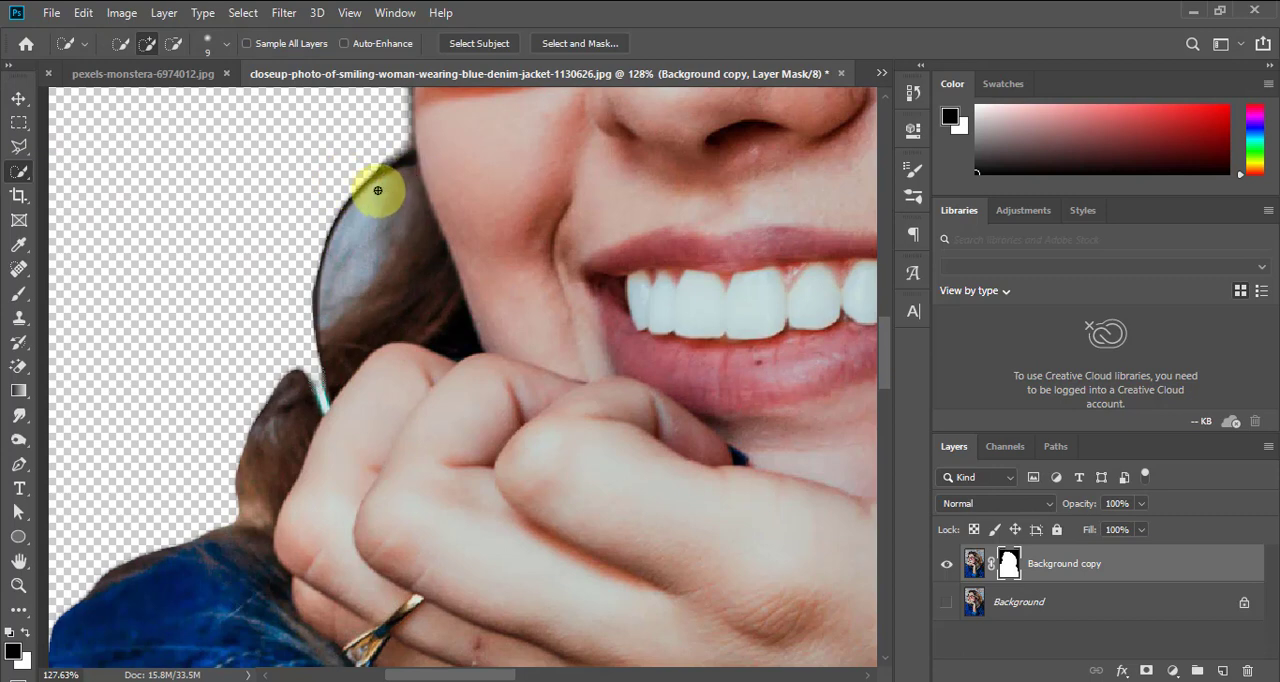
left_click_drag(363, 209, 374, 222)
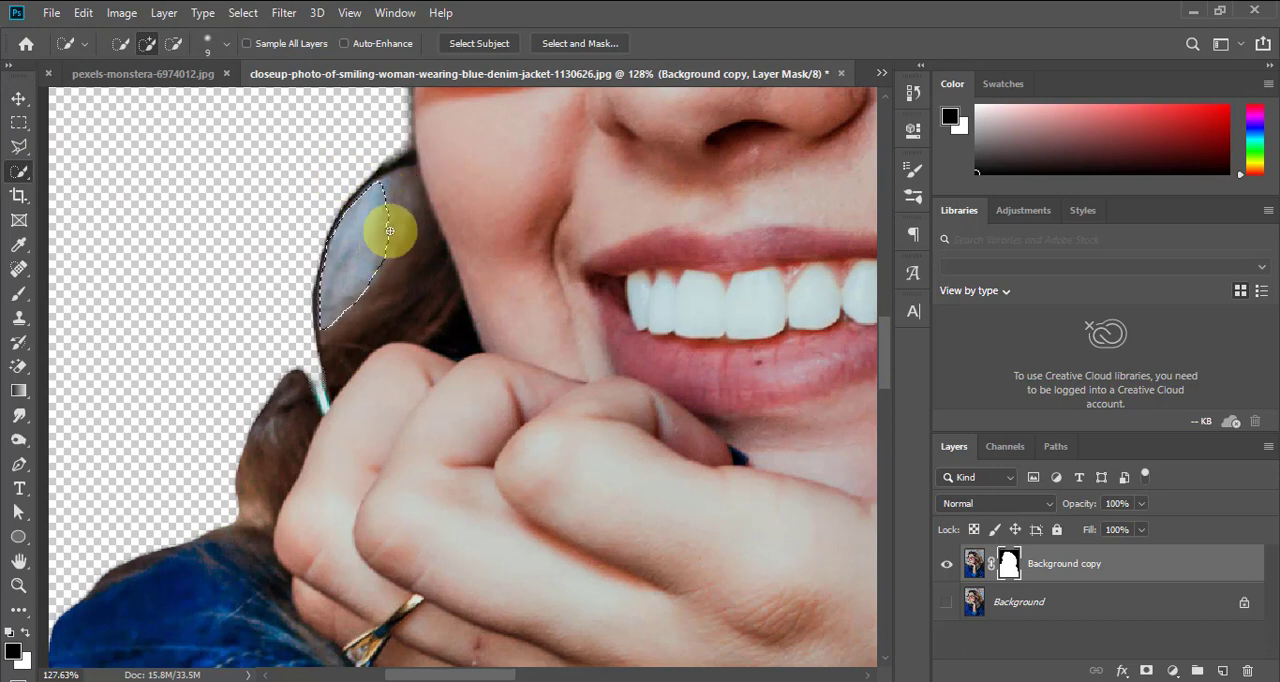
Paint black on the mask over the patch inside the hoop earring with the size 100 Brush, and deselect
key("b")
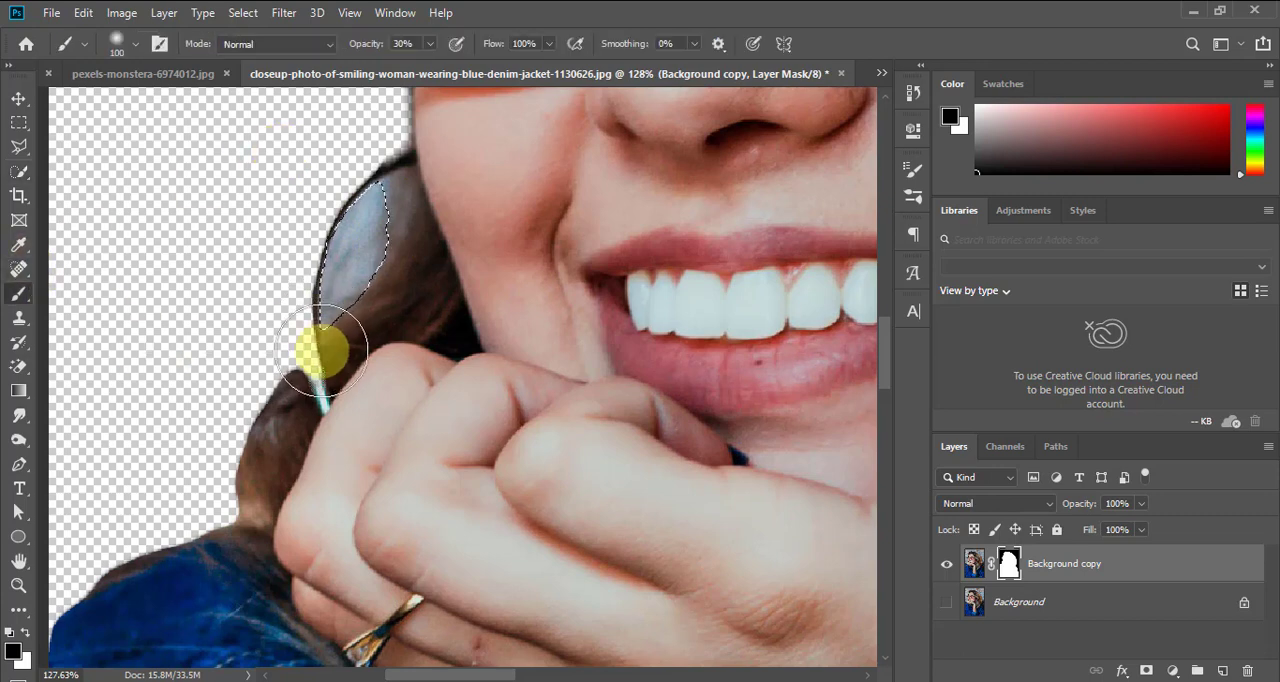
mouse_move(322, 350)
left_mouse_down()
mouse_move(373, 163)
mouse_move(292, 395)
mouse_move(323, 235)
mouse_move(353, 235)
mouse_move(344, 300)
mouse_move(350, 212)
mouse_move(347, 237)
mouse_move(366, 197)
mouse_move(343, 304)
mouse_move(381, 190)
mouse_move(352, 341)
left_mouse_up()
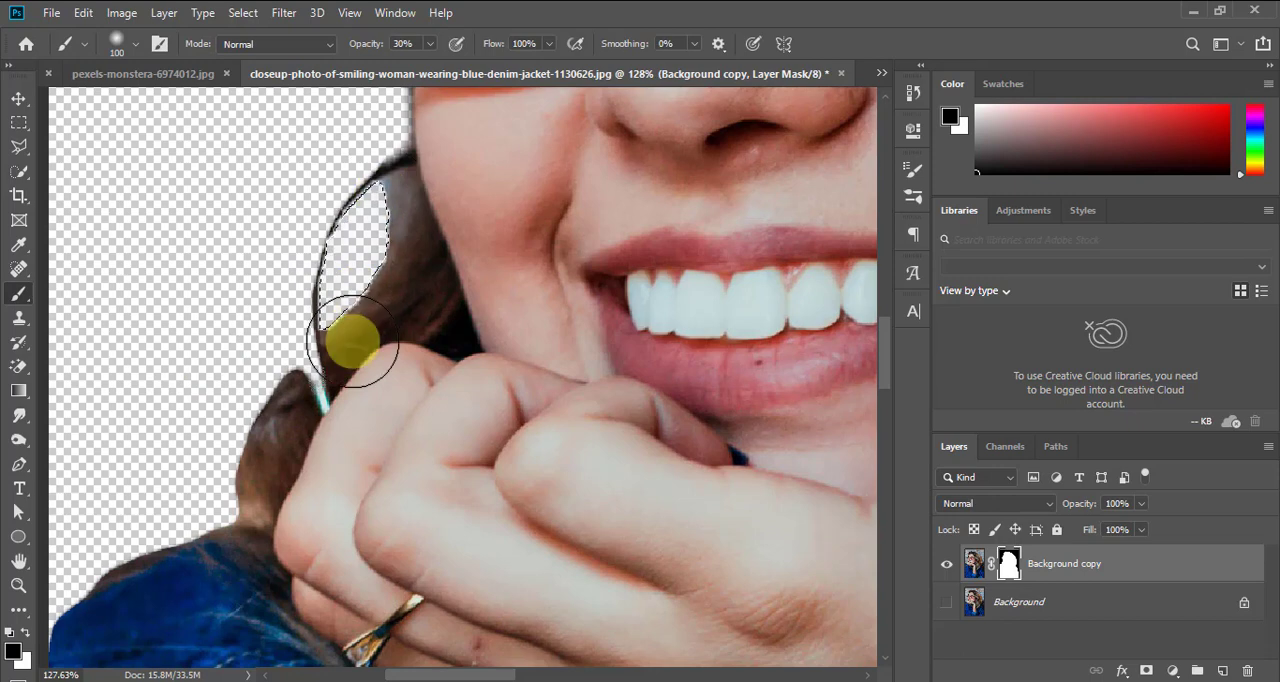
key("ctrl+d")
key("ctrl+0")
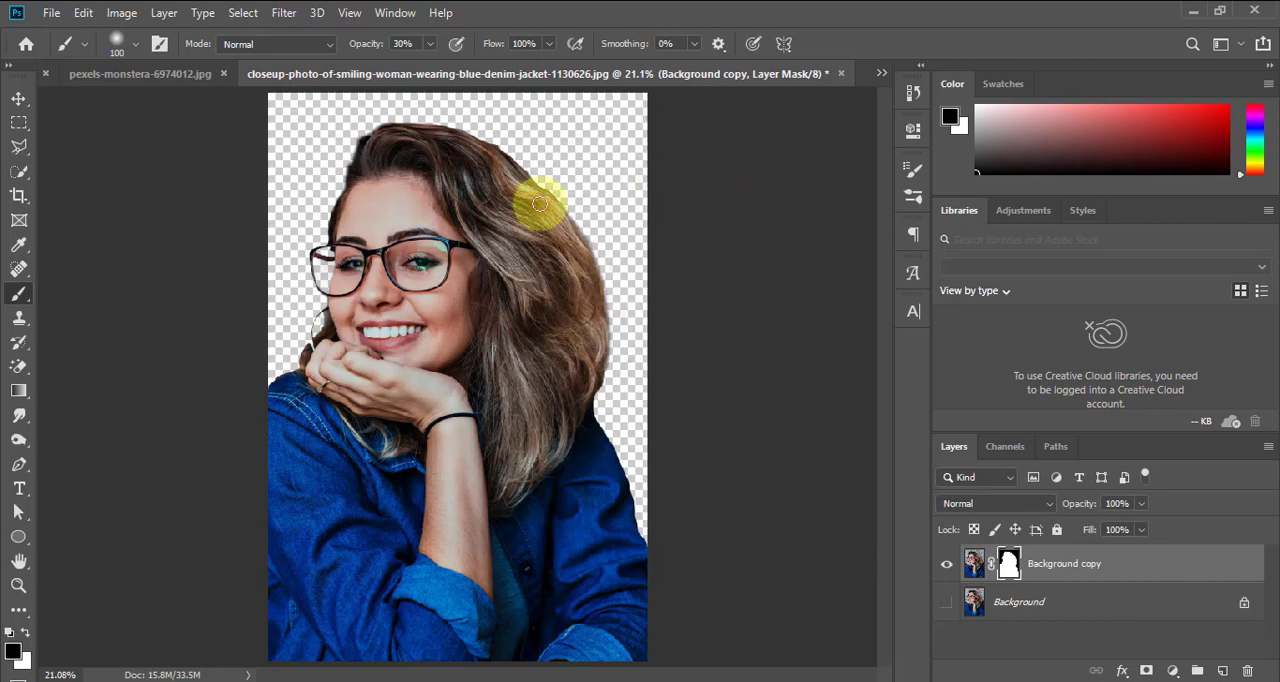
key("v")
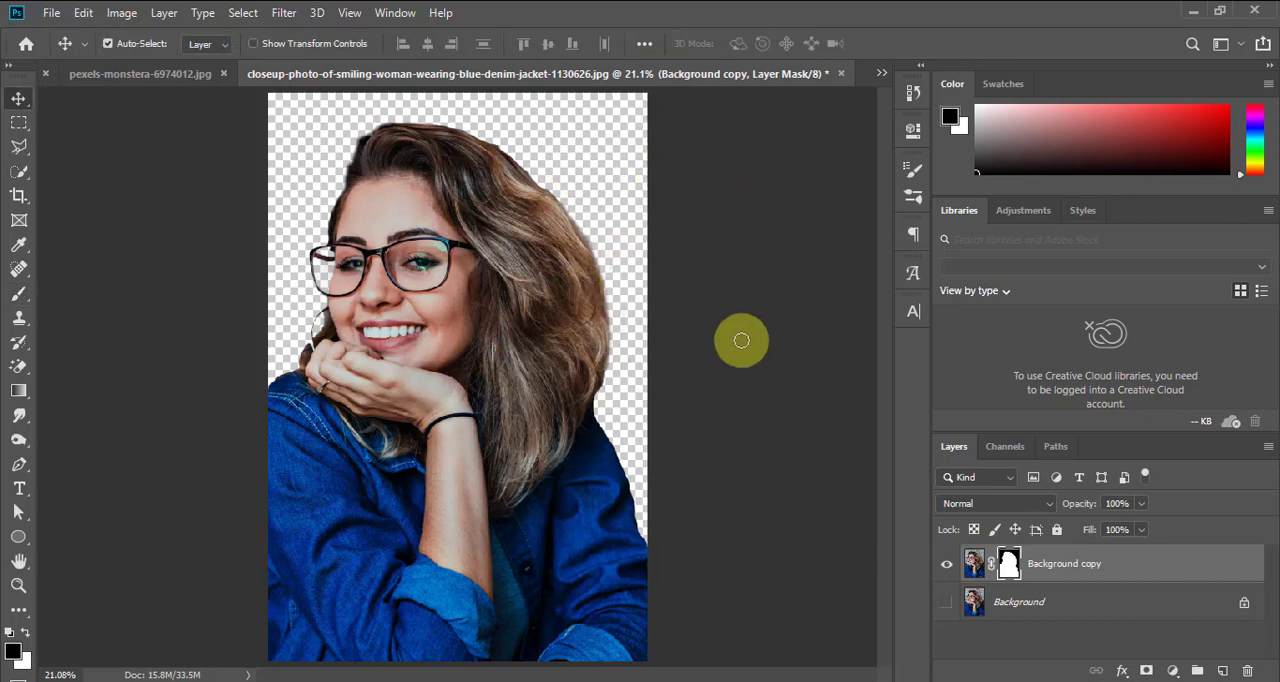
Add a Solid Color fill layer in a very dark red directly above the Background layer
left_click(1049, 604)
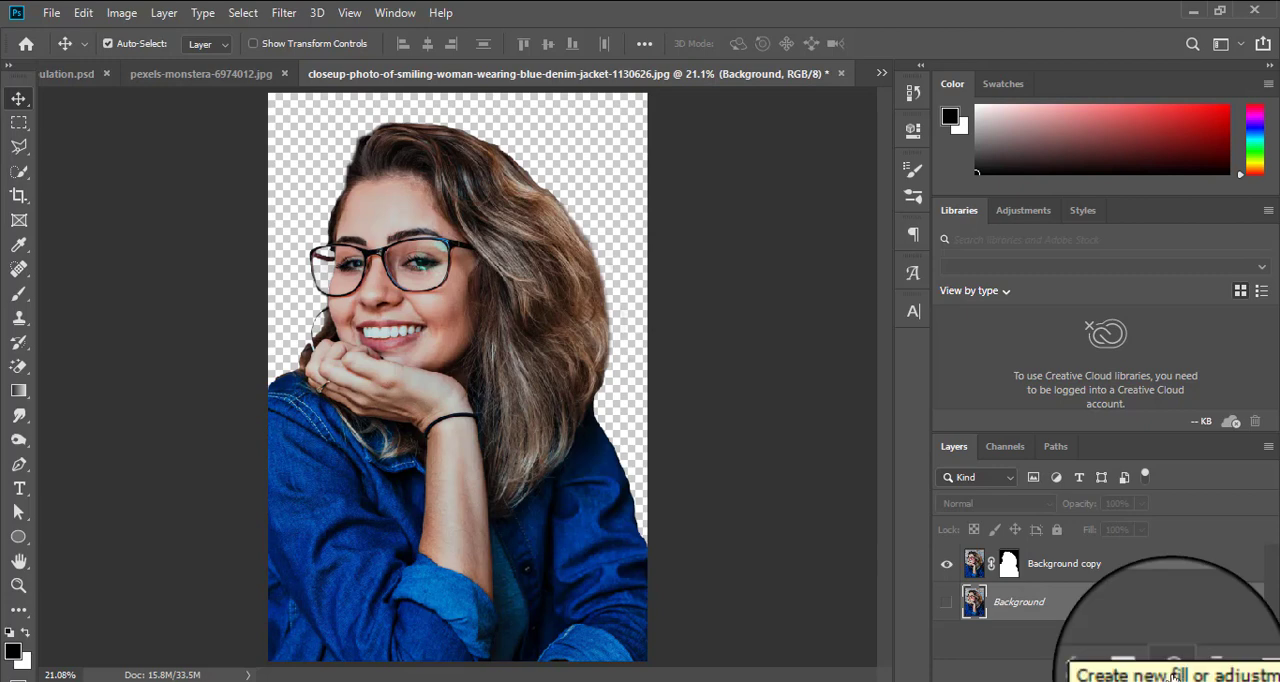
left_click(1172, 671)
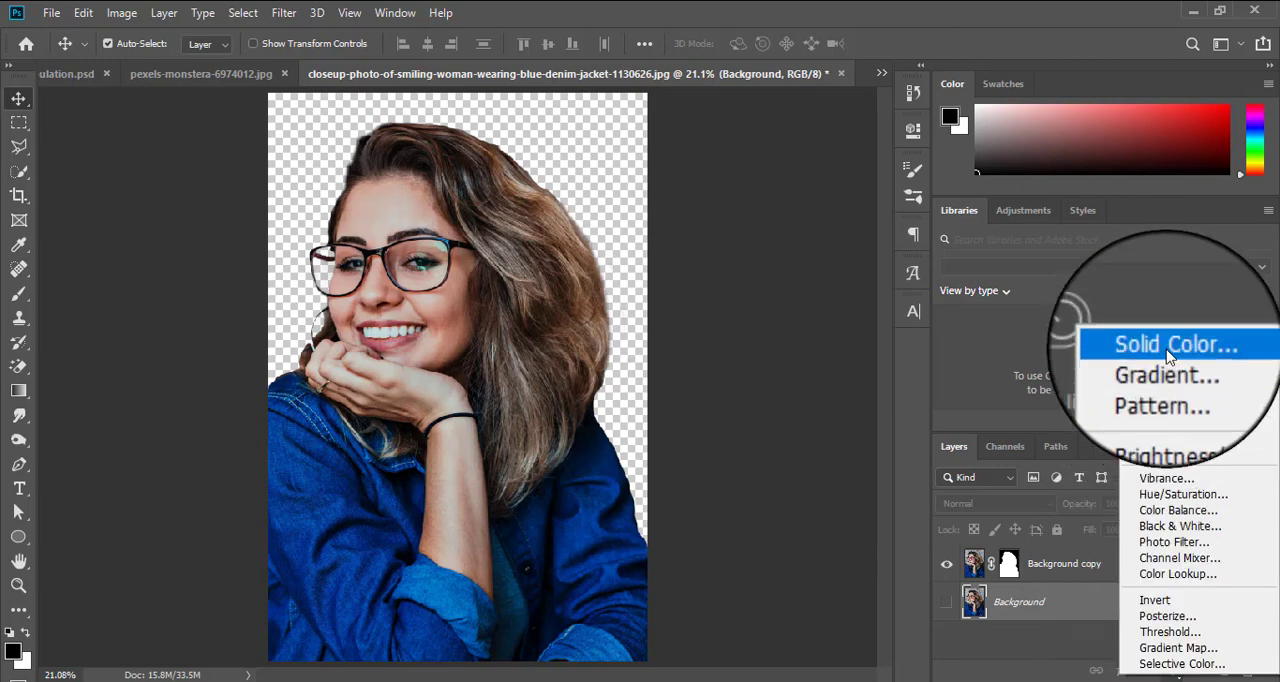
left_click(1166, 348)
mouse_move(671, 173)
left_mouse_down()
mouse_move(540, 70)
mouse_move(669, 197)
mouse_move(621, 294)
mouse_move(707, 302)
left_mouse_up()
left_click(970, 76)
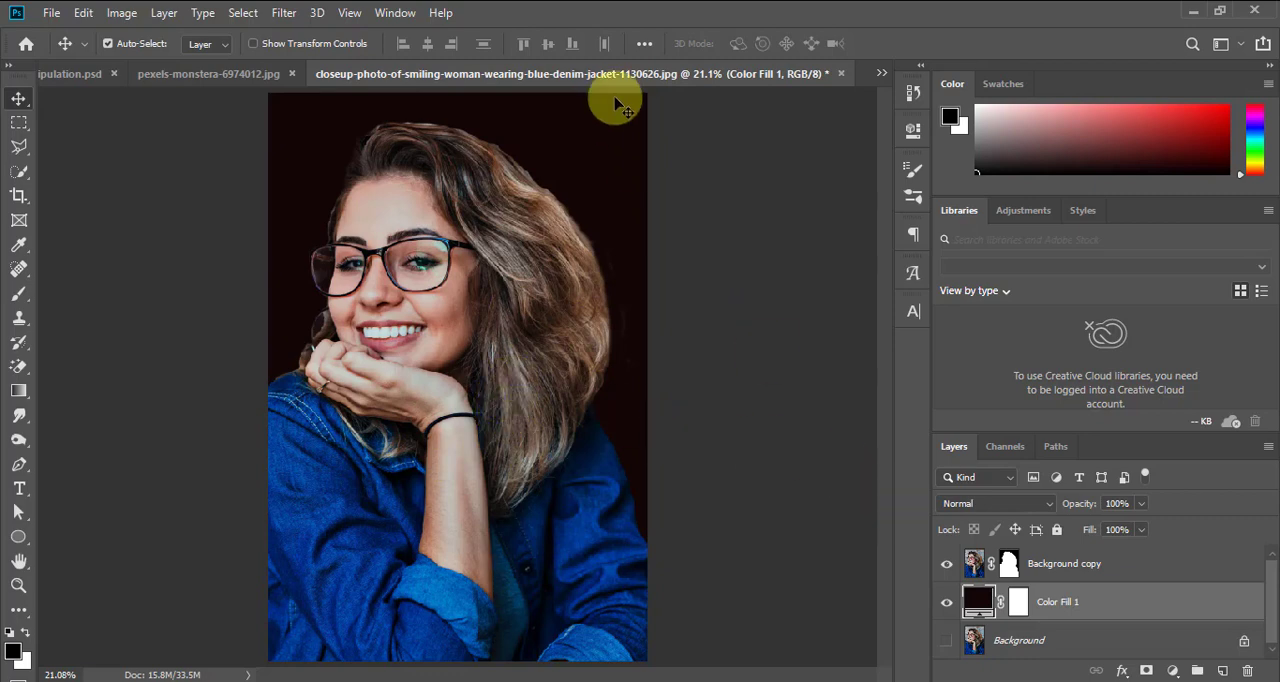
Inspect the cutout's edges around the hair, forehead and glasses against the dark fill
key("z")
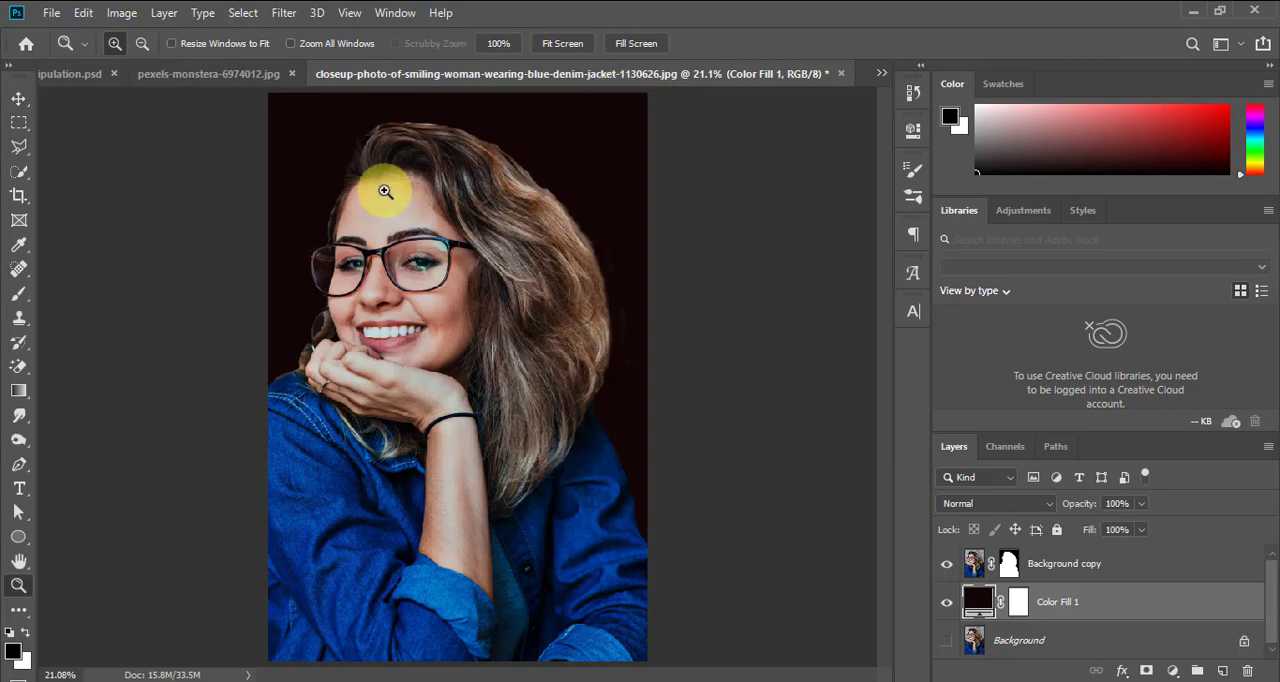
left_click_drag(349, 117, 274, 305)
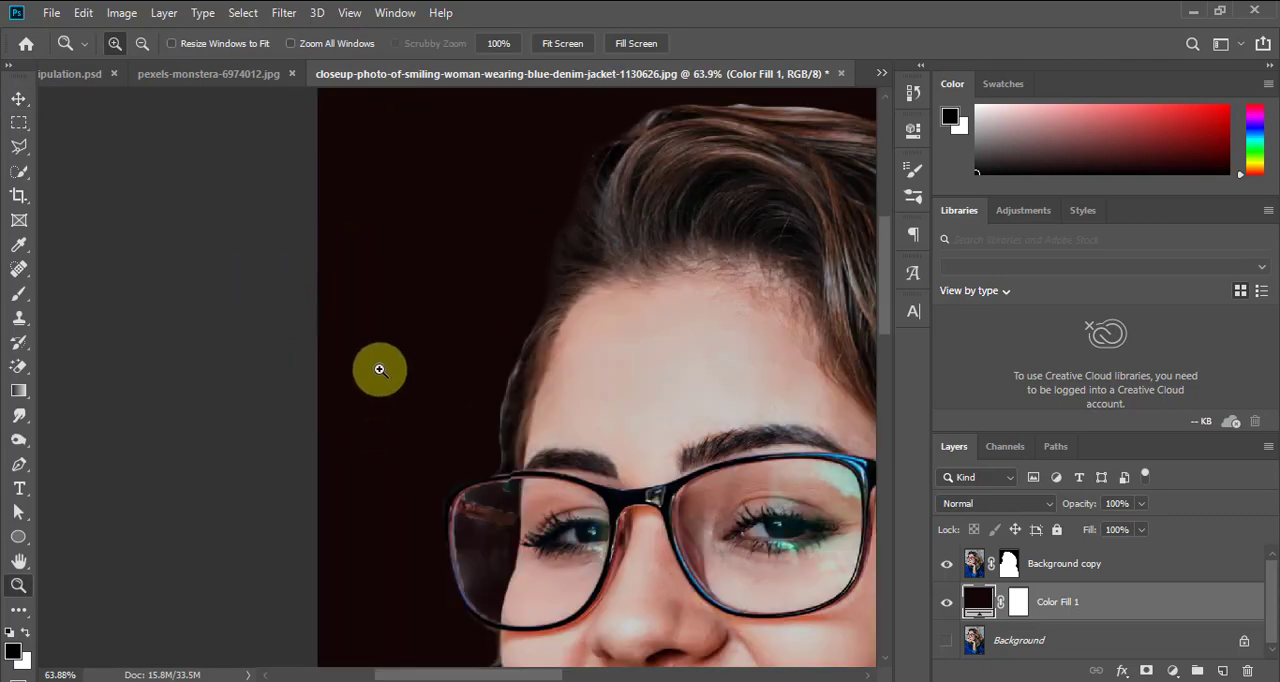
left_click_drag(438, 300, 624, 552)
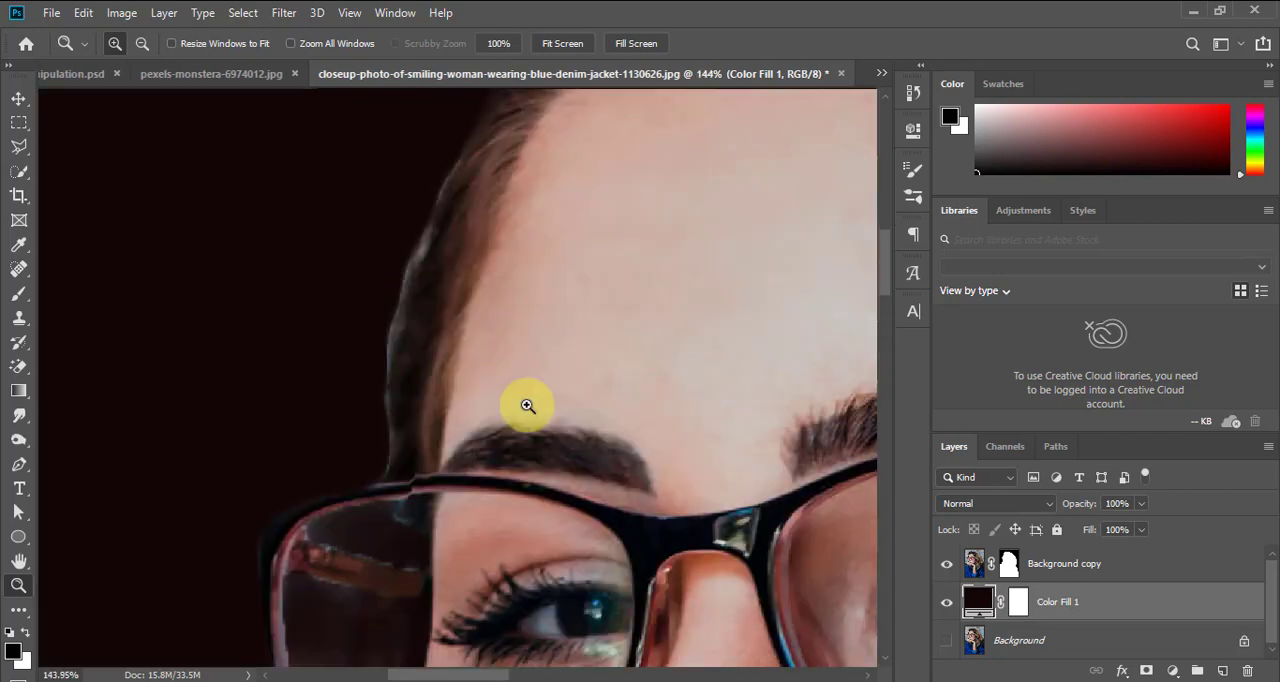
key("ctrl+0")
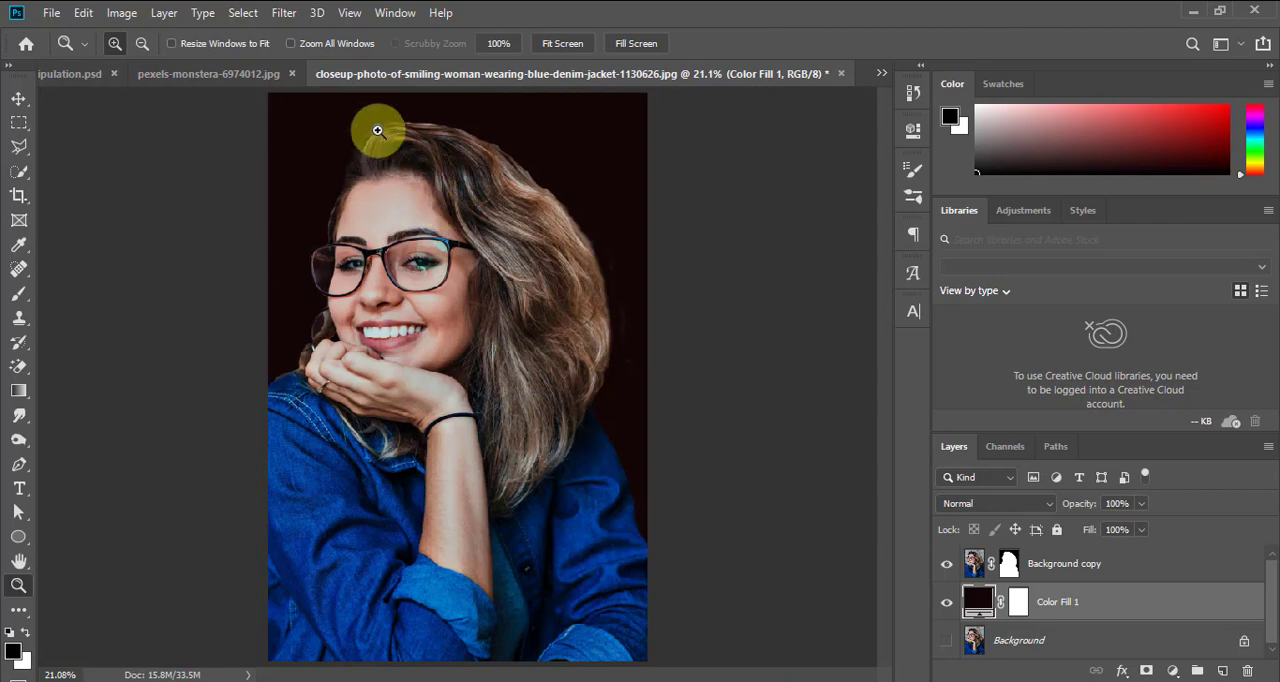
left_click_drag(362, 113, 665, 640)
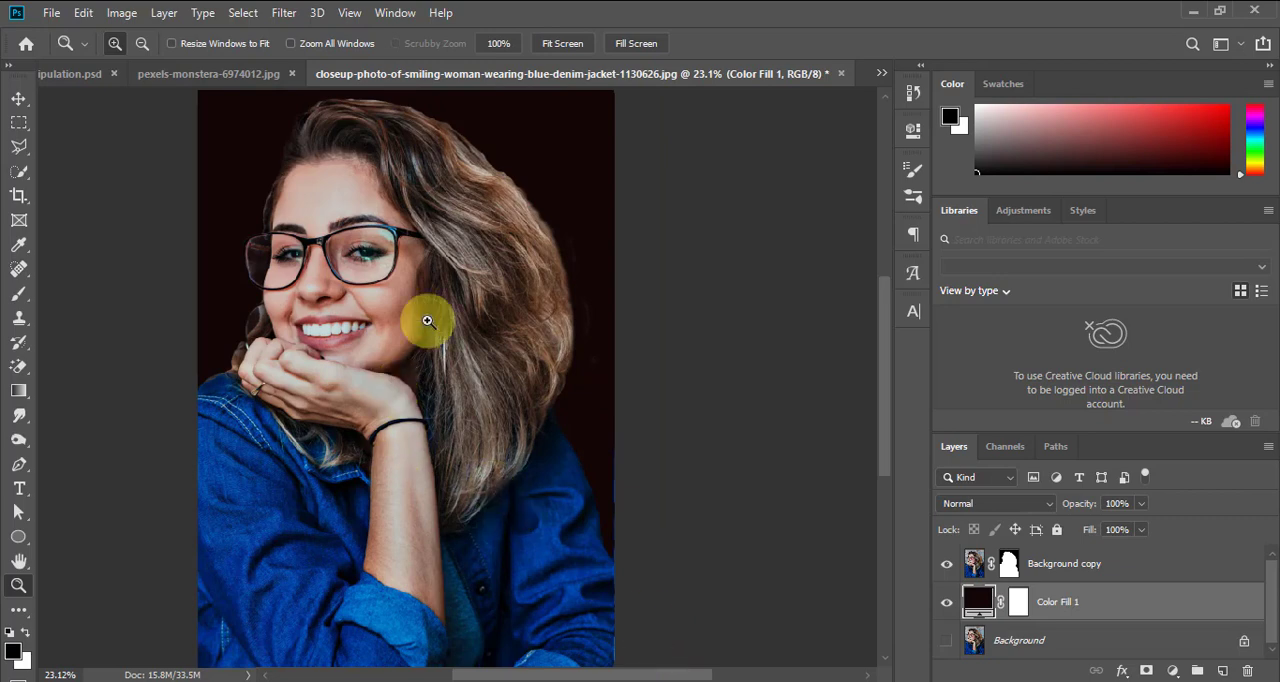
left_click(19, 100)
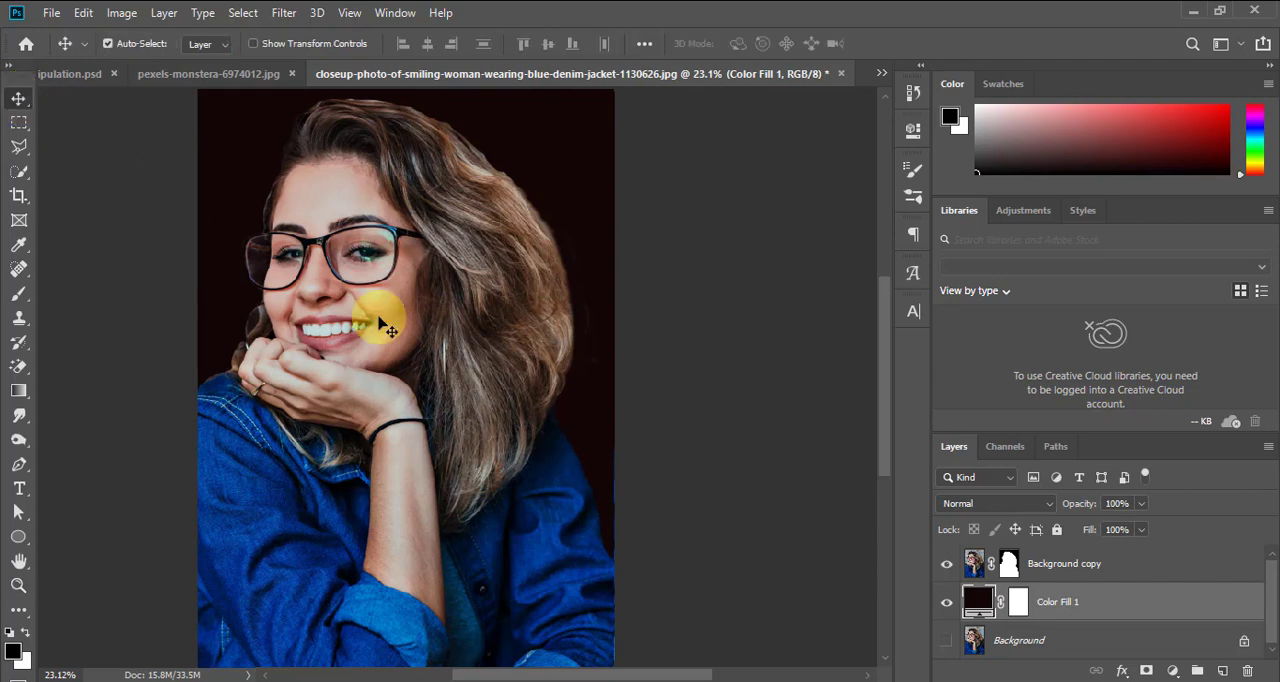
scroll(380, 322, "down", 1)
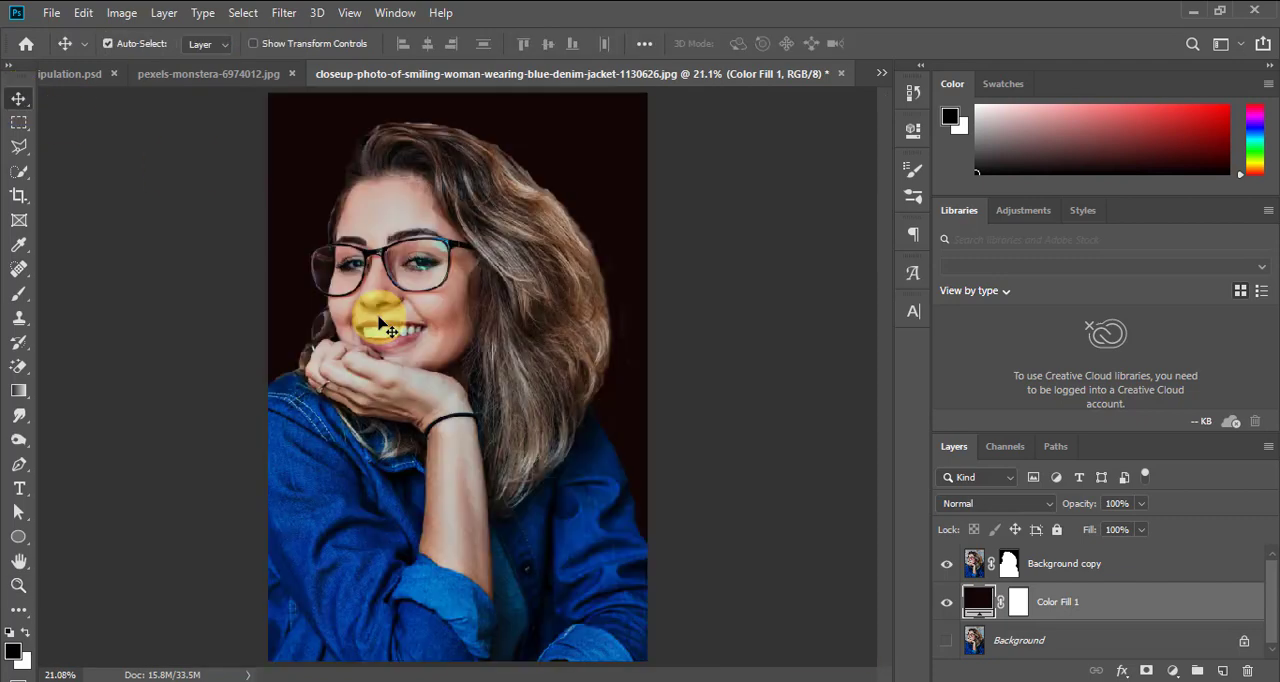